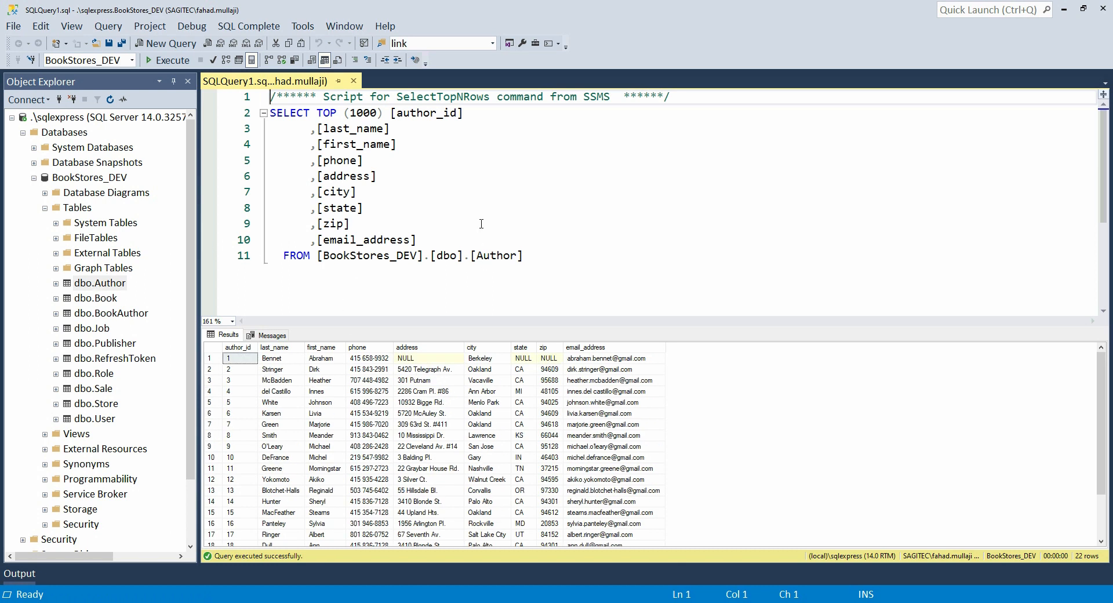
- Close the author query, switch to the Azure portal in the browser and start creating a new SQL database
{"action": "left_click", "coordinate": [353, 81]}
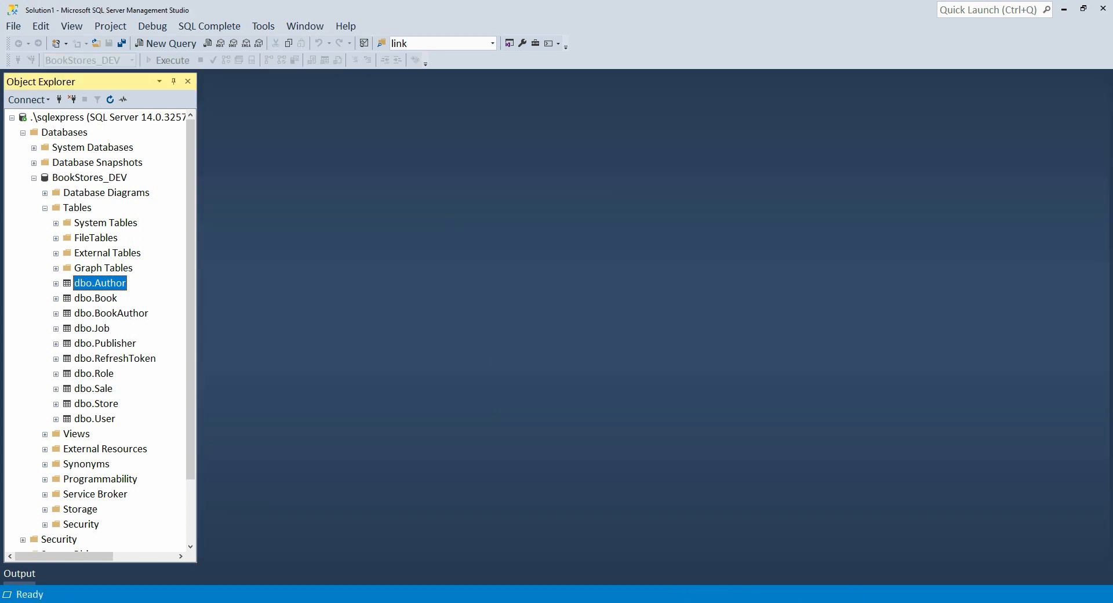
{"action": "key", "text": "alt+Tab"}
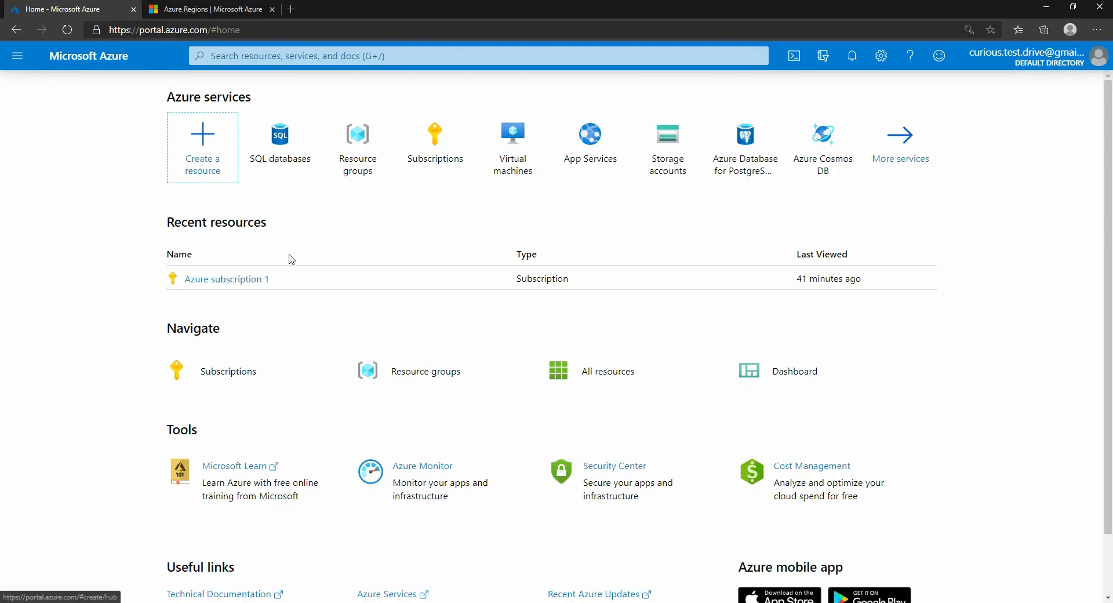
{"action": "left_click", "coordinate": [284, 165]}
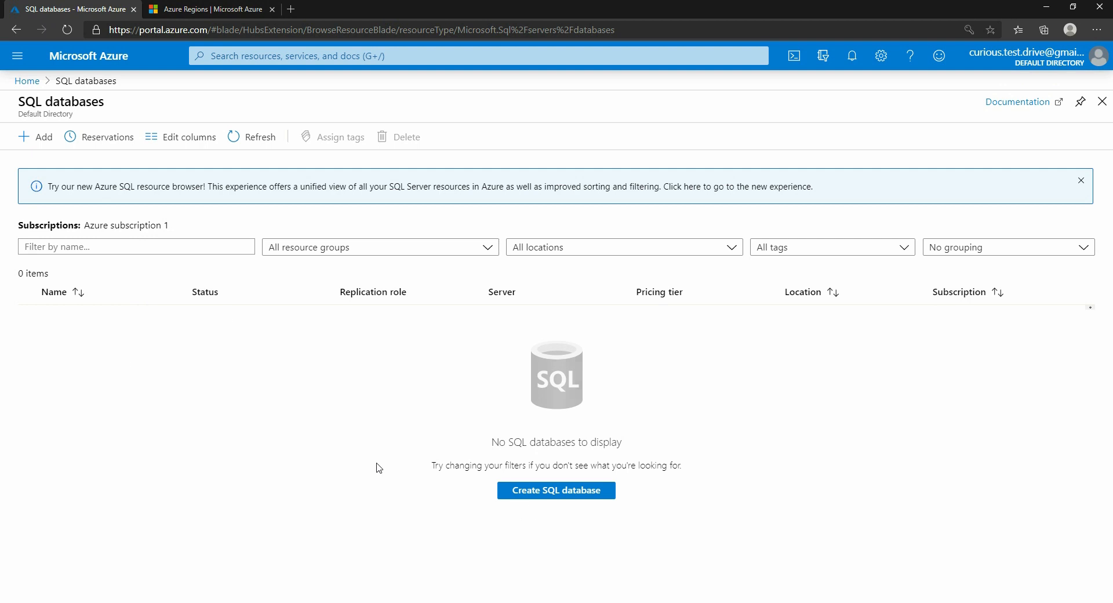
{"action": "left_click", "coordinate": [581, 494]}
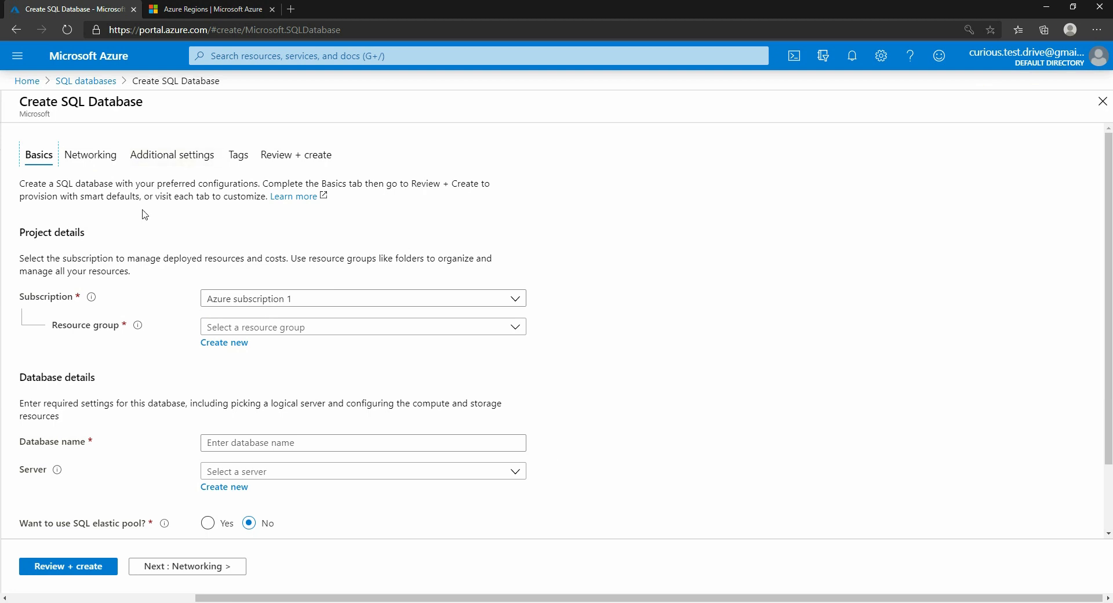
- Create a new resource group named Production_RG for the SQL database under Azure subscription 1
{"action": "scroll", "coordinate": [187, 251], "scroll_direction": "down", "scroll_amount": 1}
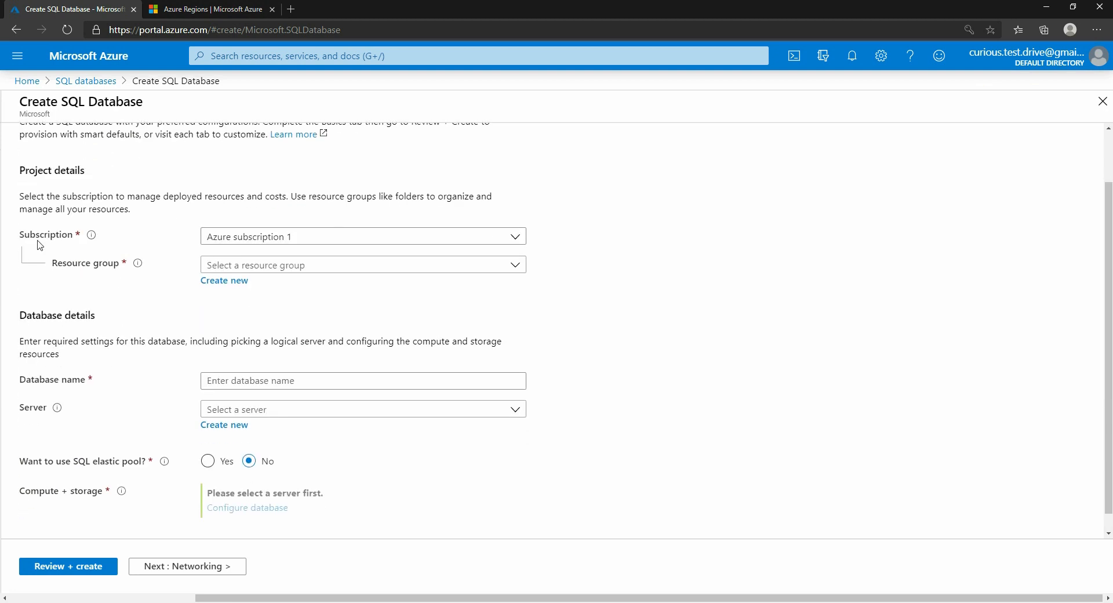
{"action": "mouse_move", "coordinate": [91, 243]}
{"action": "left_click", "coordinate": [230, 286]}
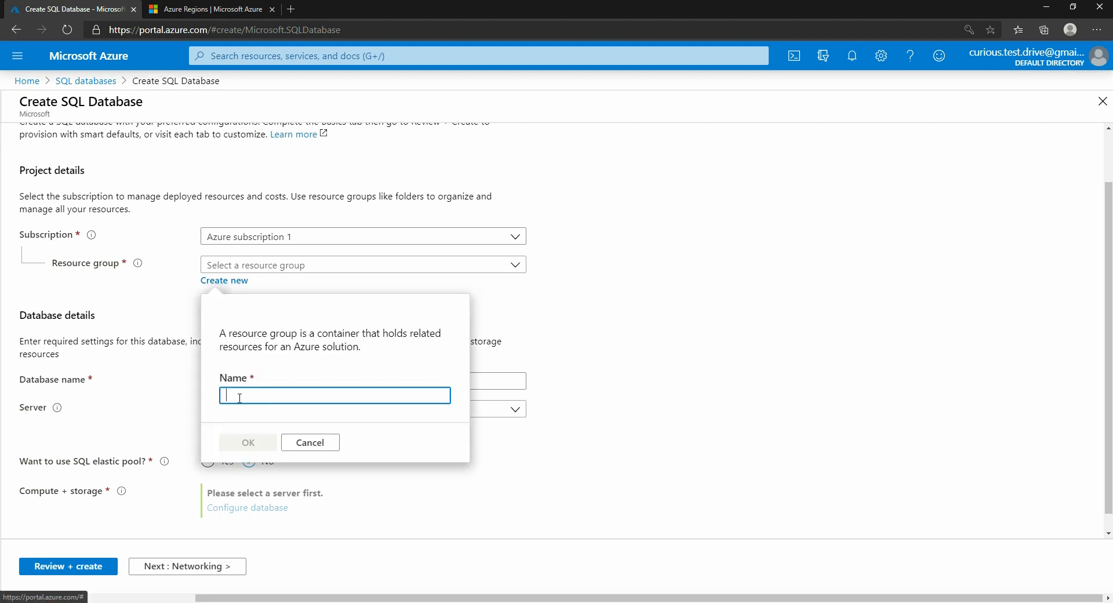
{"action": "type", "text": "Production"}
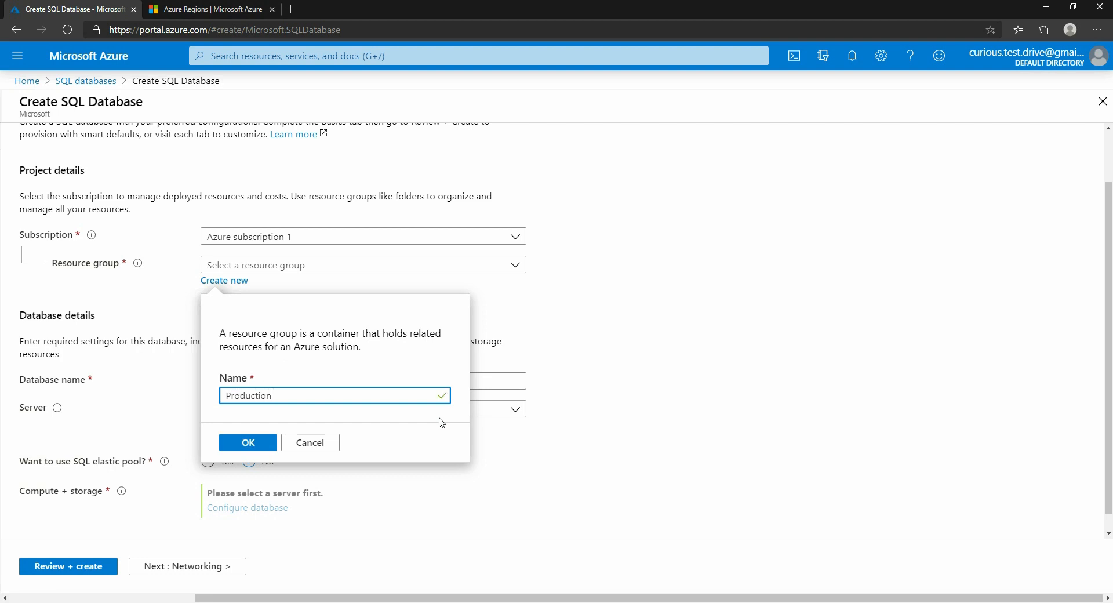
{"action": "type", "text": "_RG"}
{"action": "left_click", "coordinate": [248, 443]}
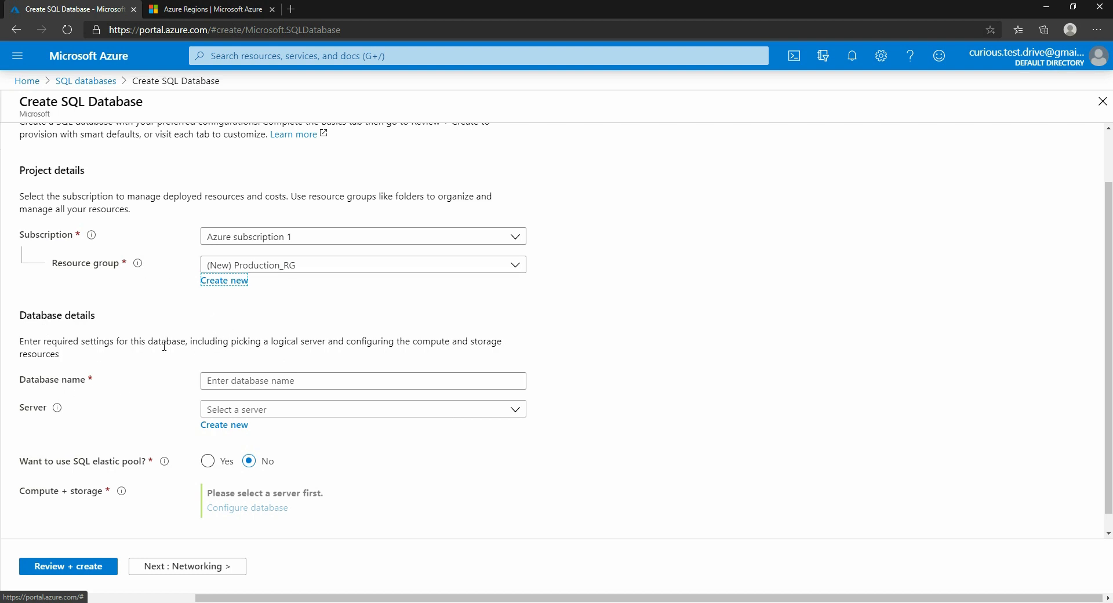
- Name the new SQL database BookStores_PRD in the database details
{"action": "scroll", "coordinate": [166, 342], "scroll_direction": "down", "scroll_amount": 1}
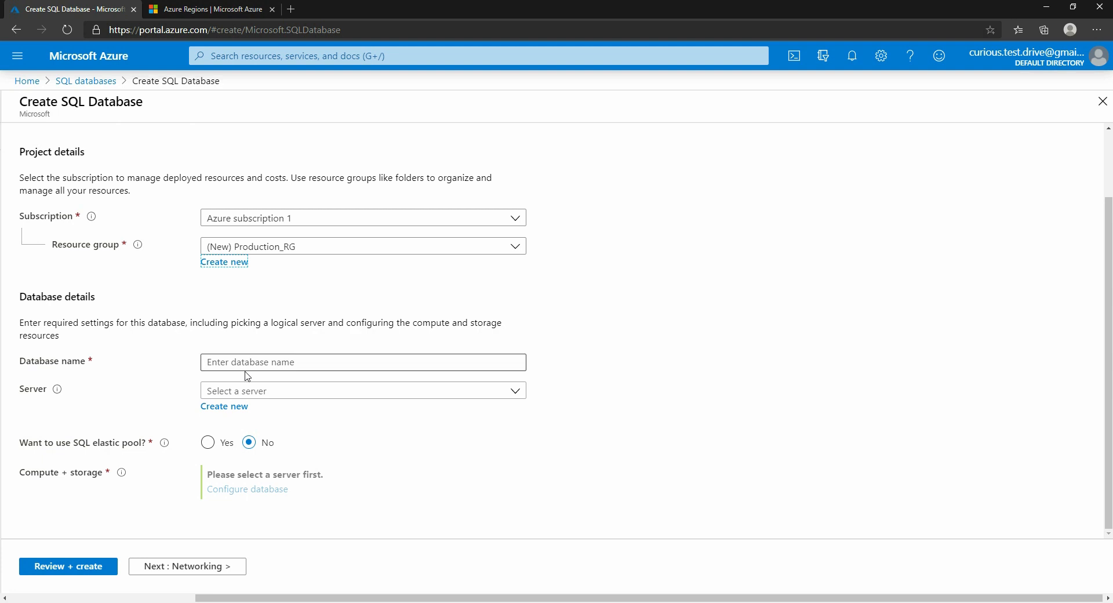
{"action": "left_click", "coordinate": [273, 362]}
{"action": "type", "text": "BookSt"}
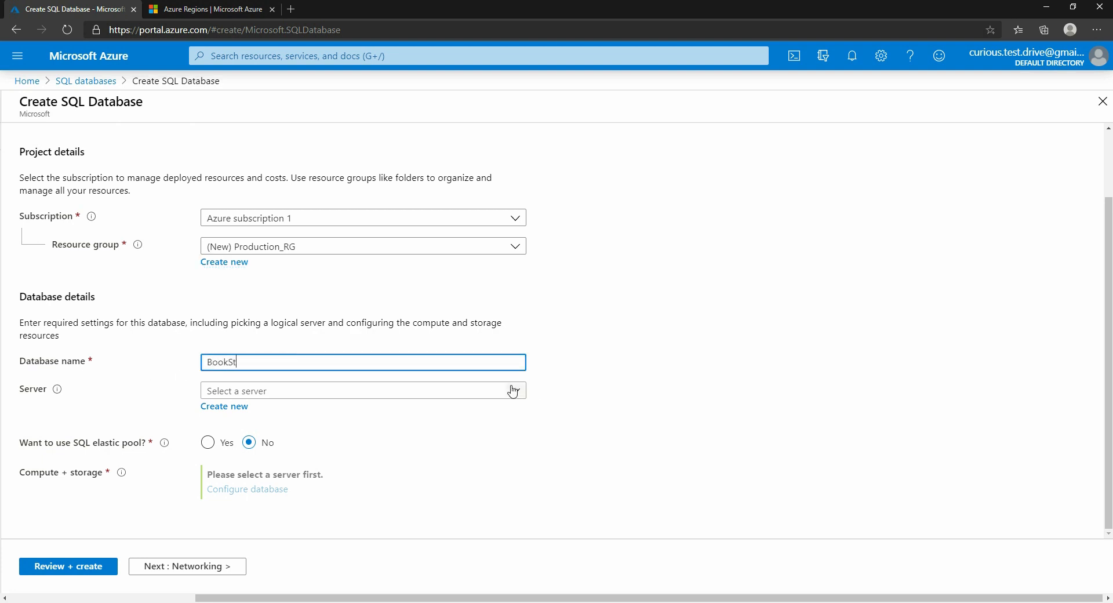
{"action": "type", "text": "ores_PRD"}
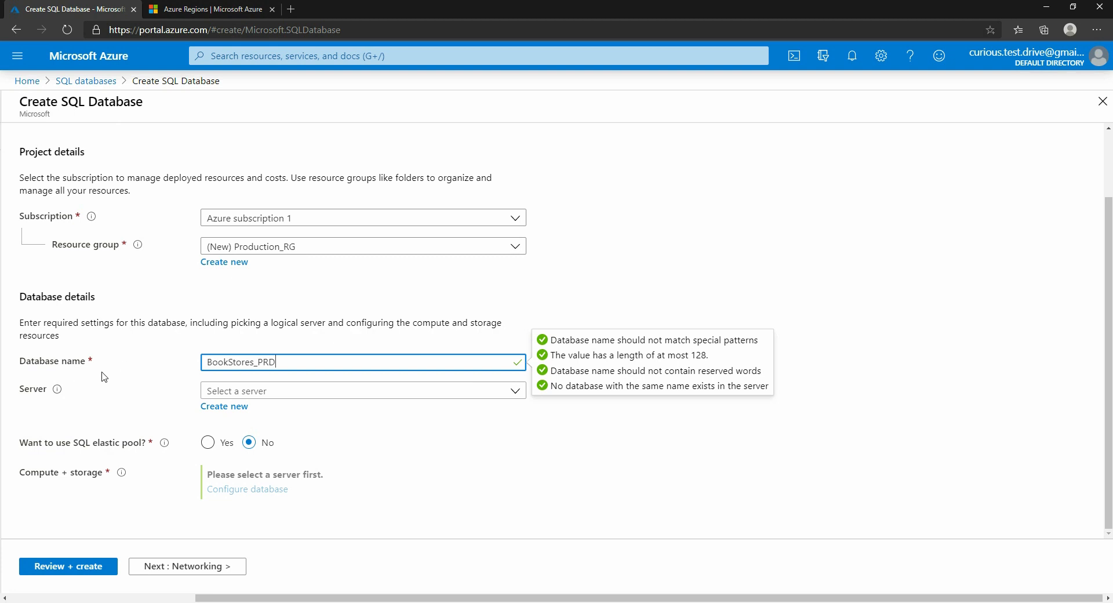
- Begin a new server for the database, name it bookstoresprd and enter the server admin login
{"action": "left_click", "coordinate": [210, 412]}
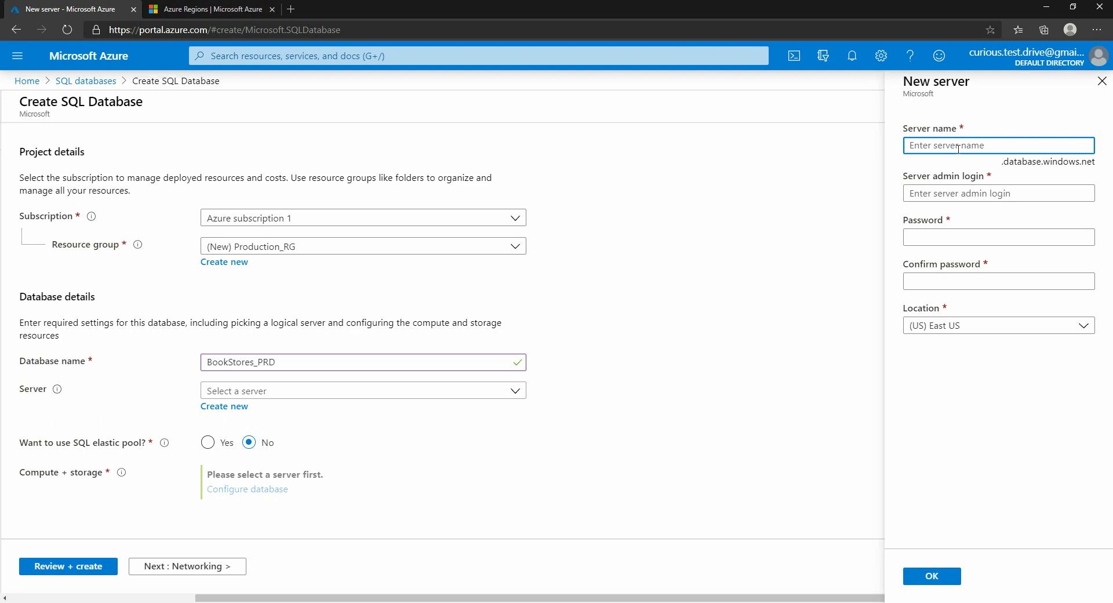
{"action": "type", "text": "bookstoresprd"}
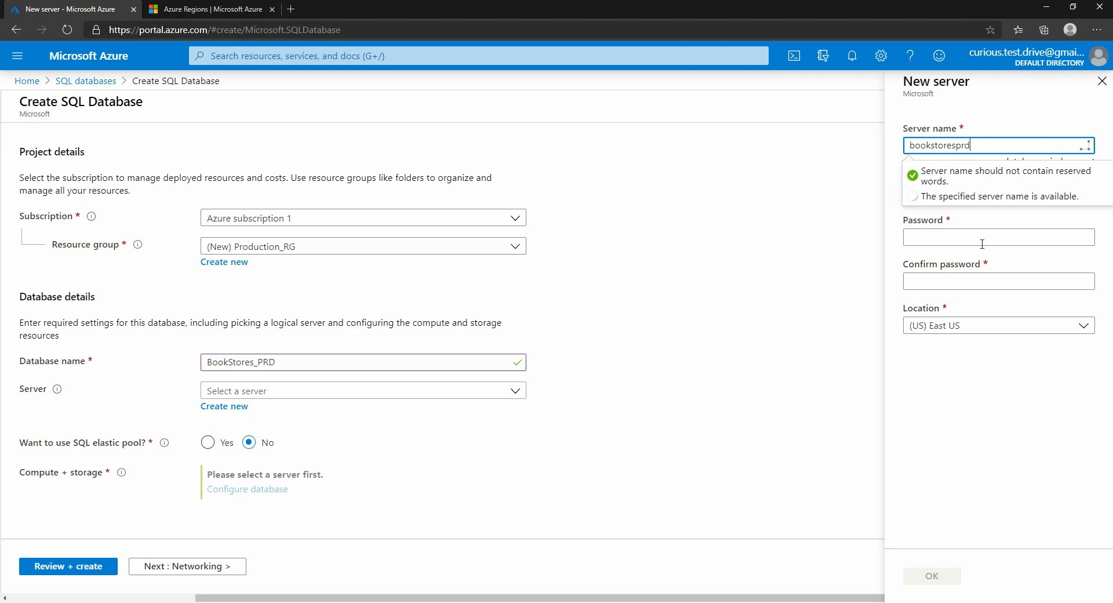
{"action": "left_click", "coordinate": [988, 399]}
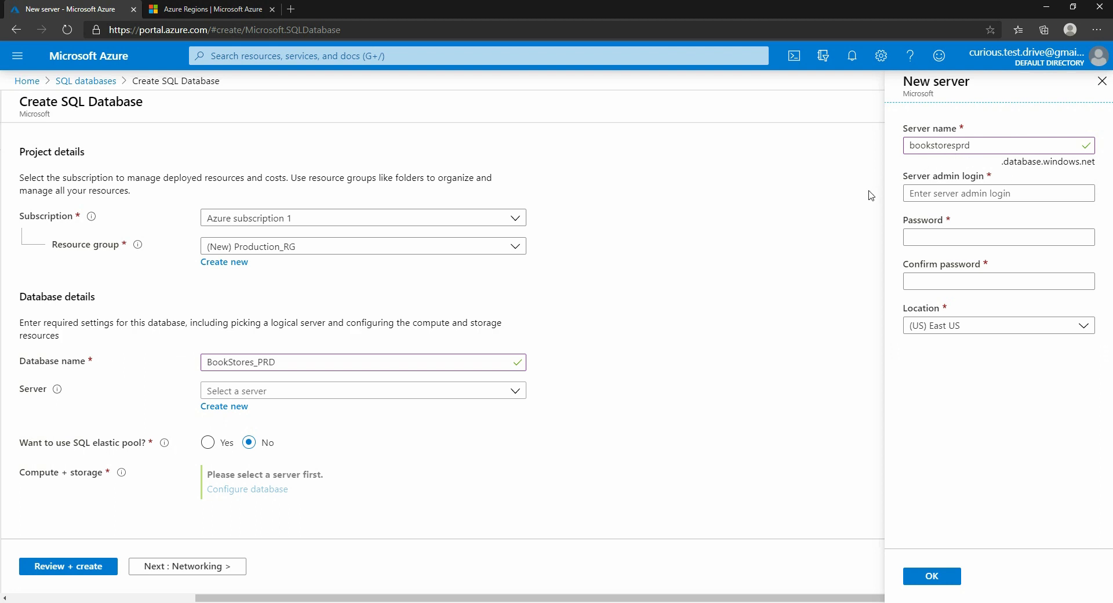
{"action": "left_click", "coordinate": [946, 194]}
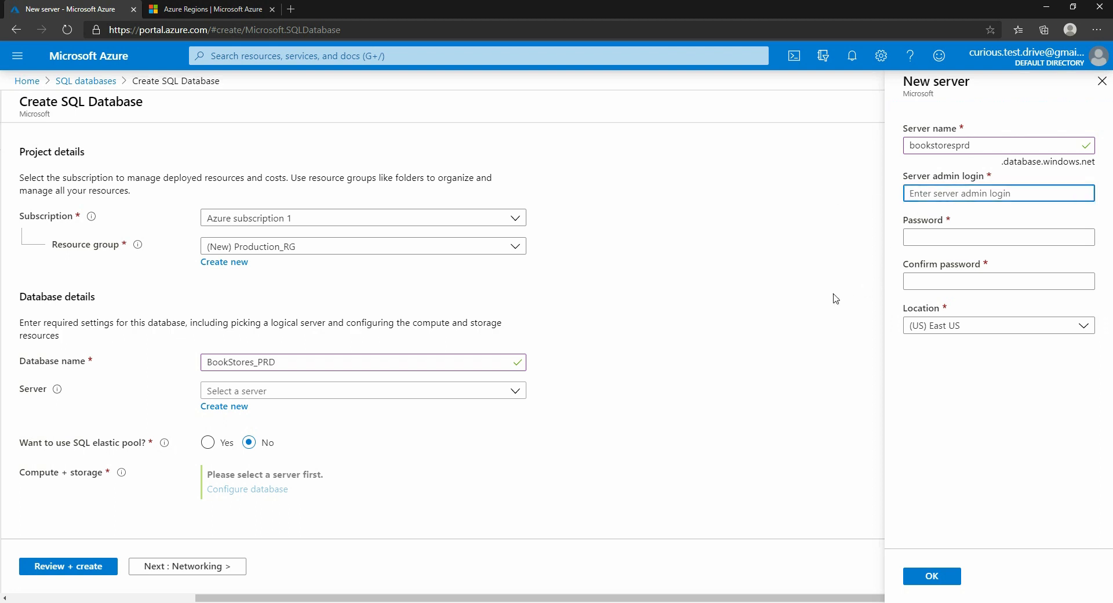
{"action": "type", "text": "curious.drive"}
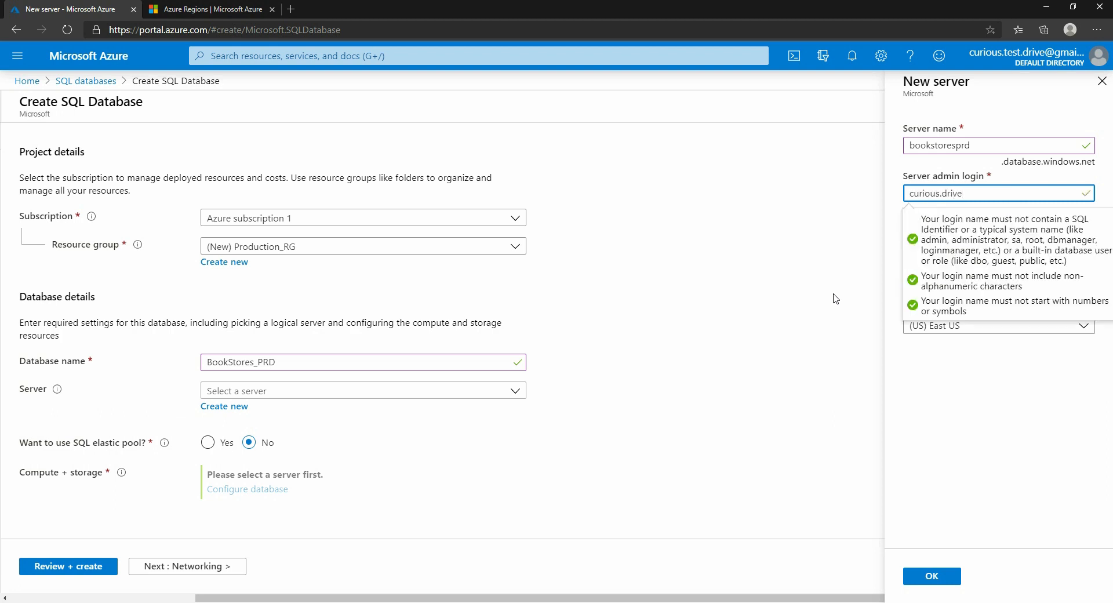
- Enter the server admin password for the new server and repeat it in the confirmation field
{"action": "left_click", "coordinate": [956, 237]}
{"action": "type", "text": "P•••••••••••"}
{"action": "left_click", "coordinate": [948, 282]}
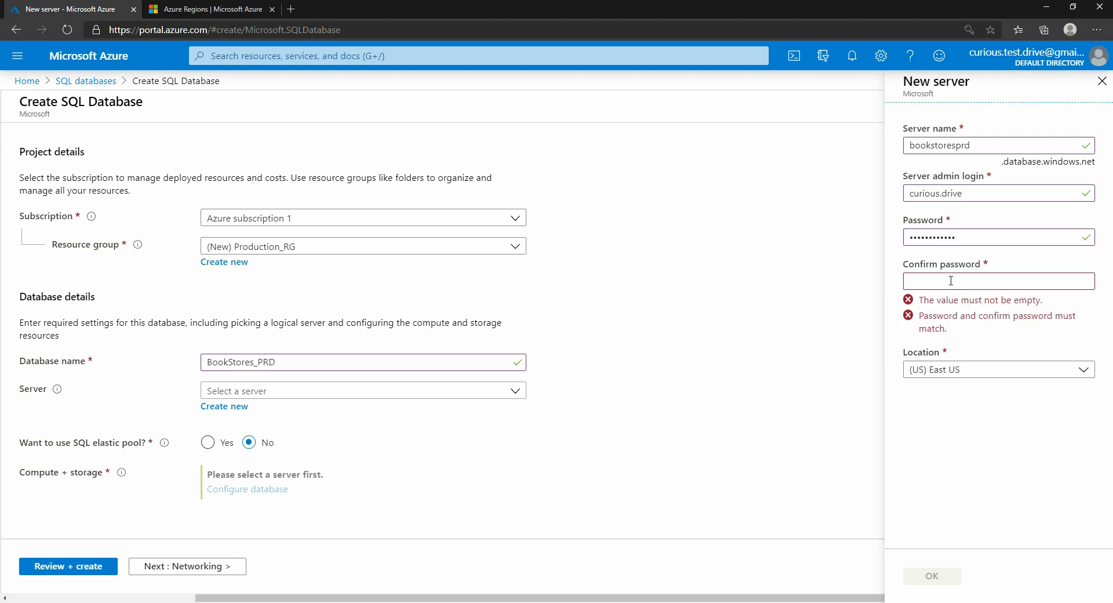
{"action": "type", "text": "••••••••••••"}
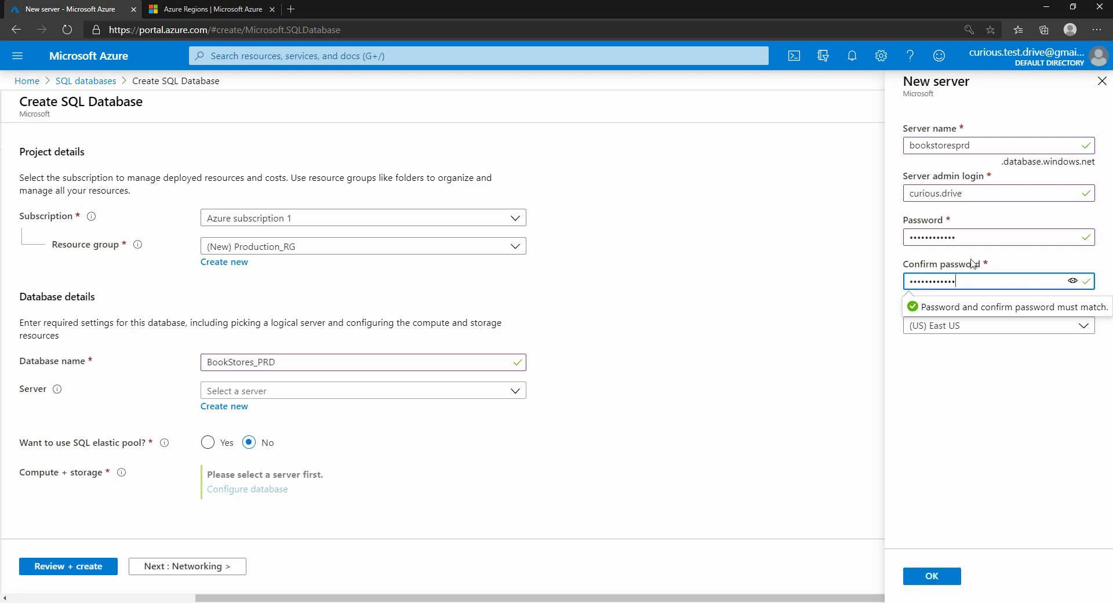
{"action": "left_click", "coordinate": [1015, 435]}
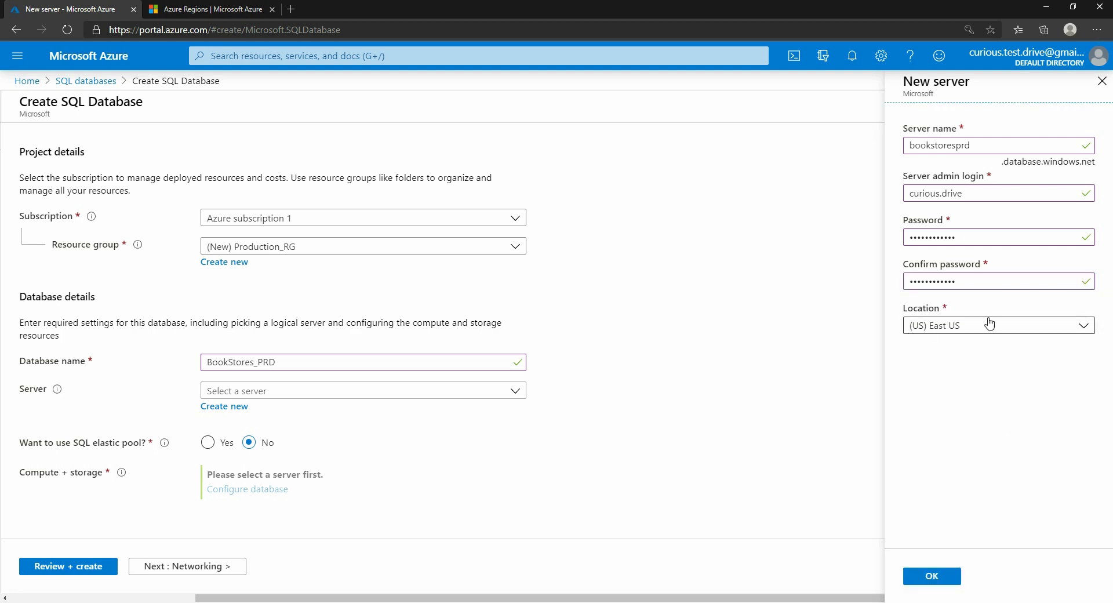
- Consult the Azure regions map, set the server's location to (US) East US and accept the new server
{"action": "left_click", "coordinate": [954, 330]}
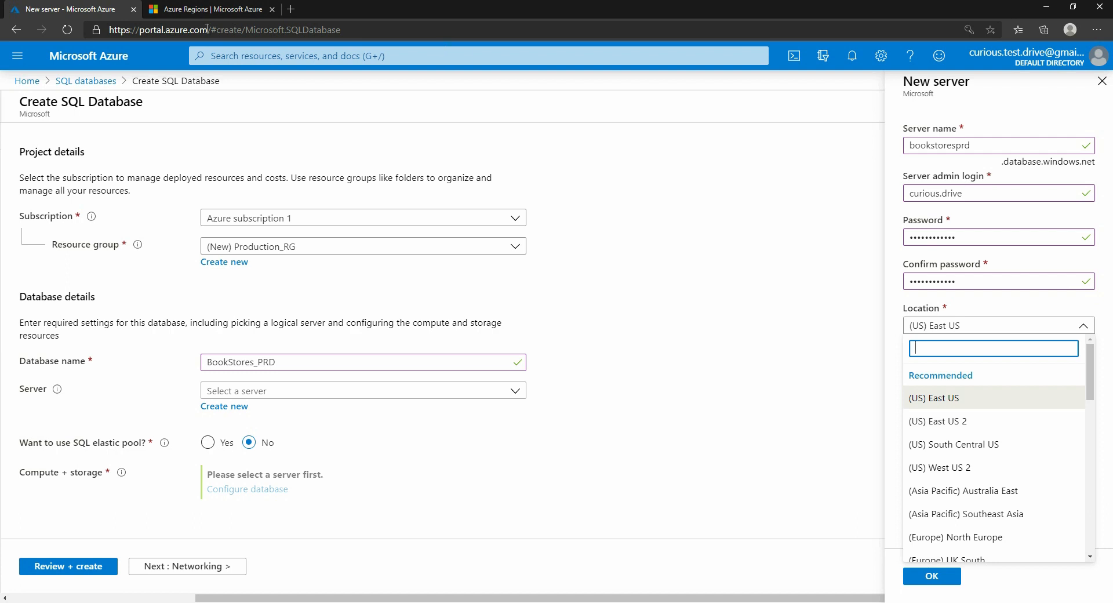
{"action": "left_click", "coordinate": [191, 10]}
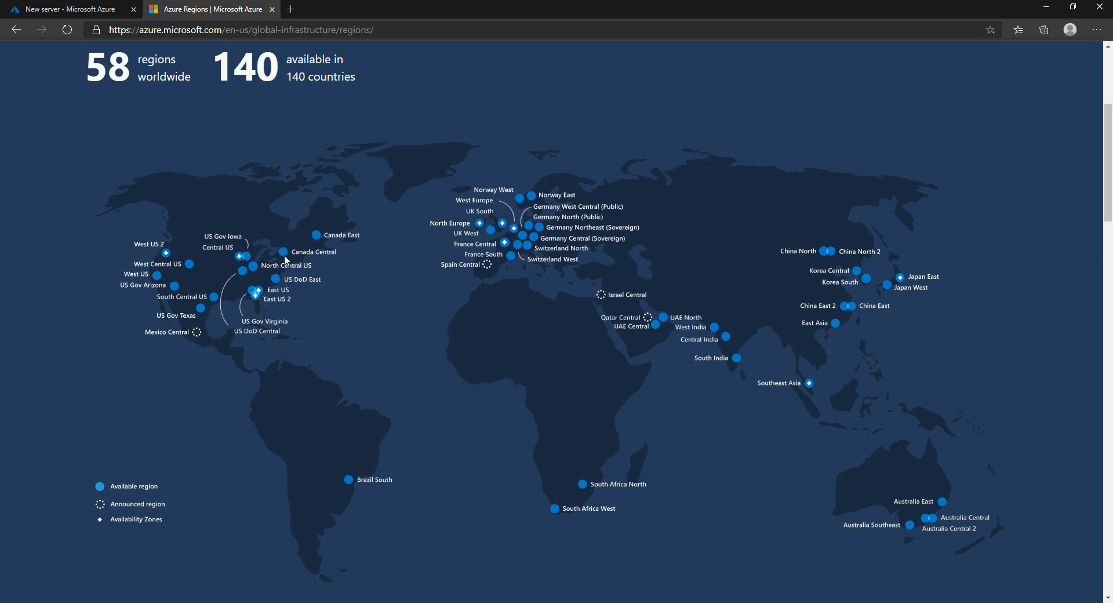
{"action": "left_click", "coordinate": [87, 9]}
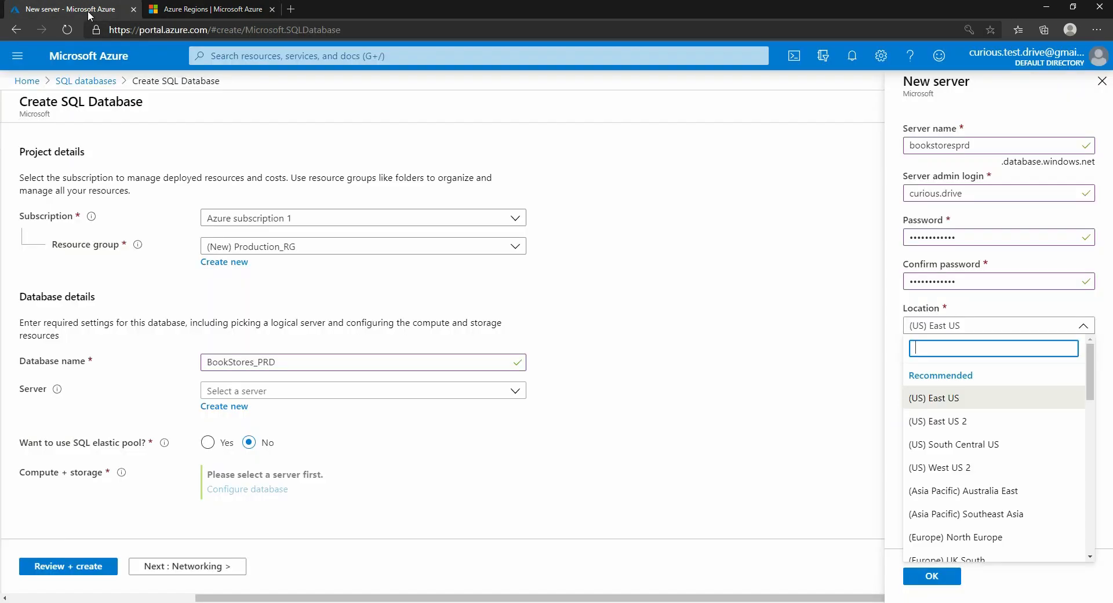
{"action": "left_click", "coordinate": [948, 400]}
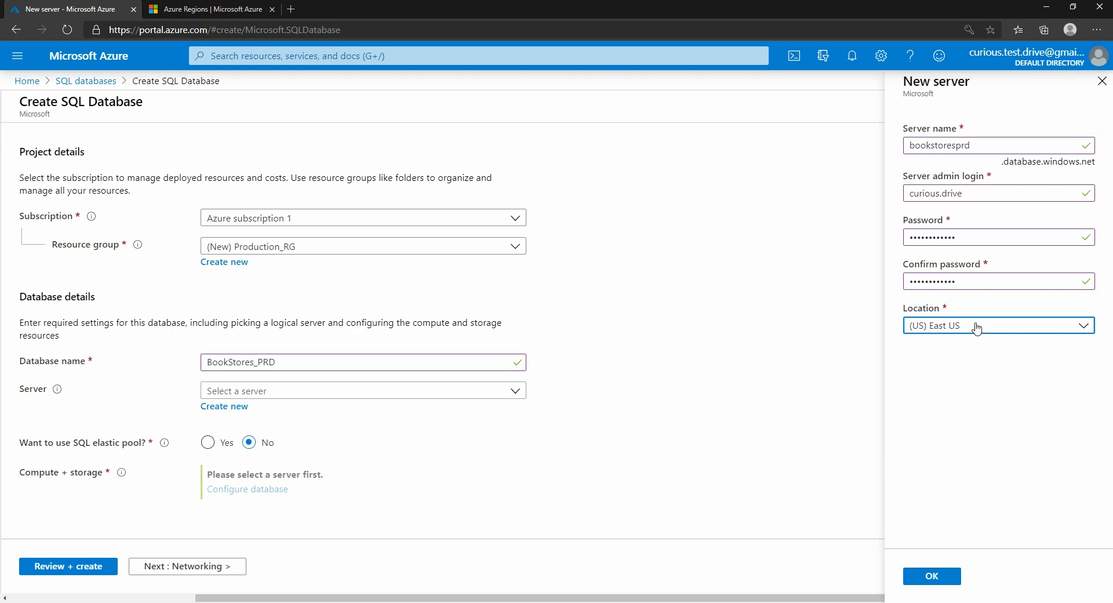
{"action": "left_click", "coordinate": [951, 576]}
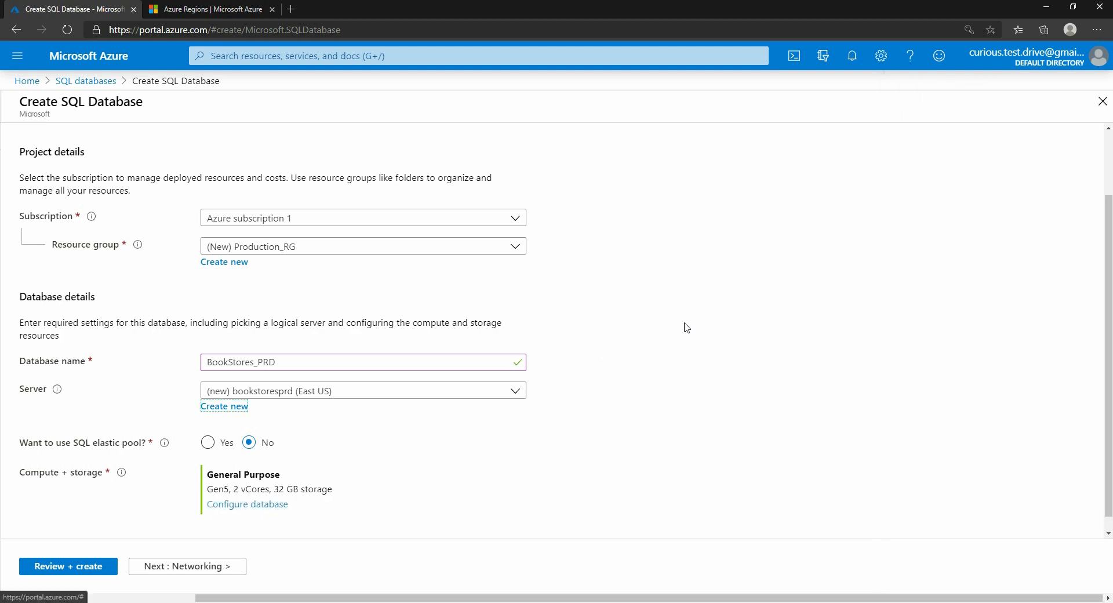
- Open the database's compute and storage configuration and select the Basic tier among the DTU-based options
{"action": "scroll", "coordinate": [534, 421], "scroll_direction": "down", "scroll_amount": 1}
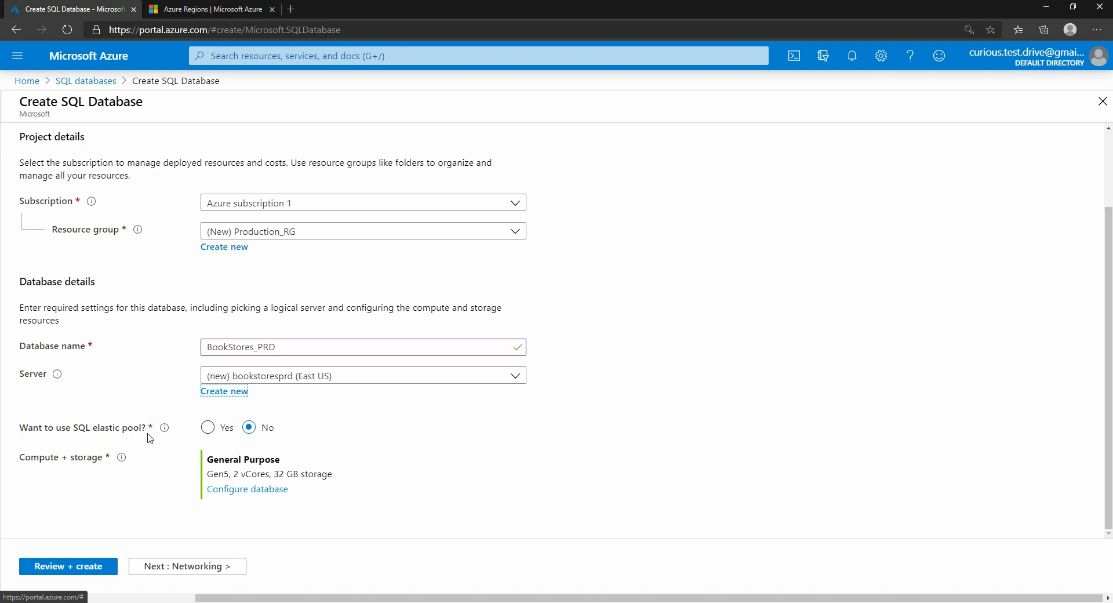
{"action": "mouse_move", "coordinate": [165, 431]}
{"action": "left_click", "coordinate": [257, 491]}
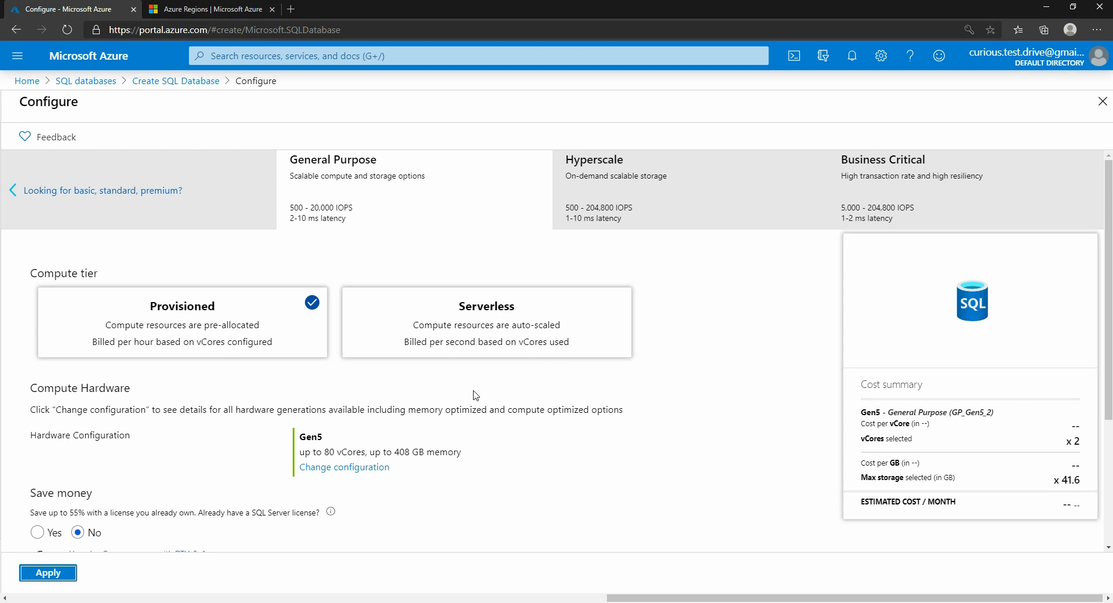
{"action": "left_click", "coordinate": [150, 196]}
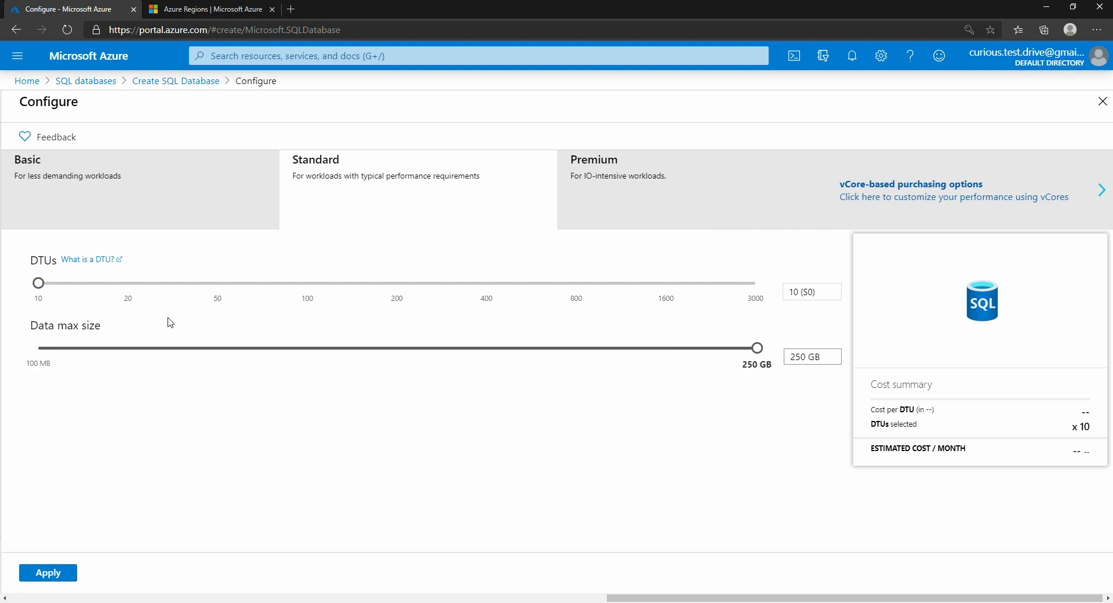
{"action": "left_click", "coordinate": [124, 200]}
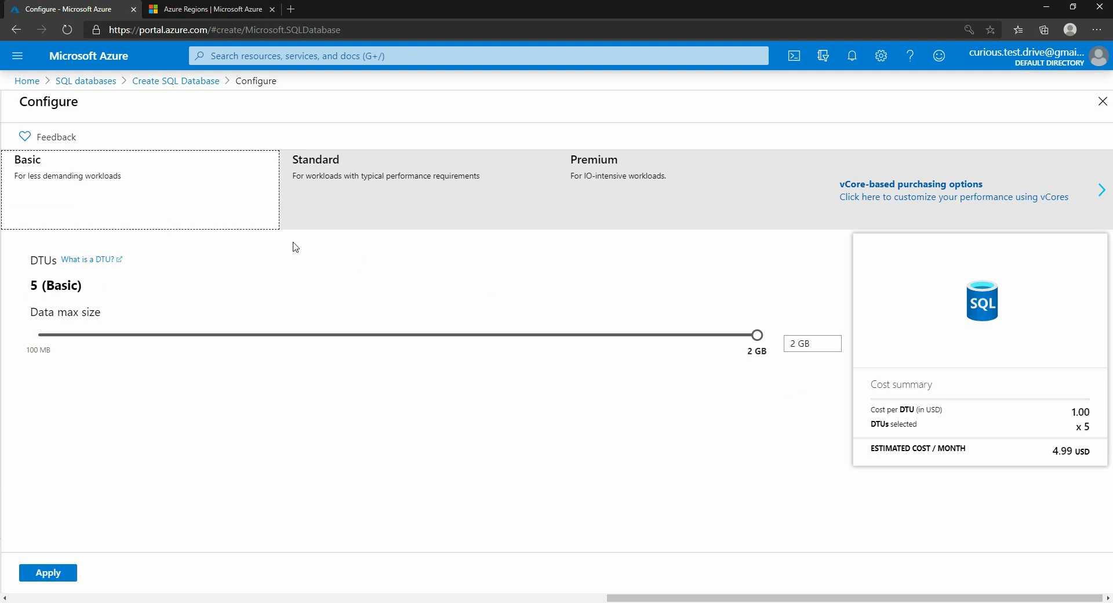
- Try the Standard tier at 3000 DTUs to check its estimated monthly cost, and set it back to 10 DTUs
{"action": "left_click", "coordinate": [372, 212]}
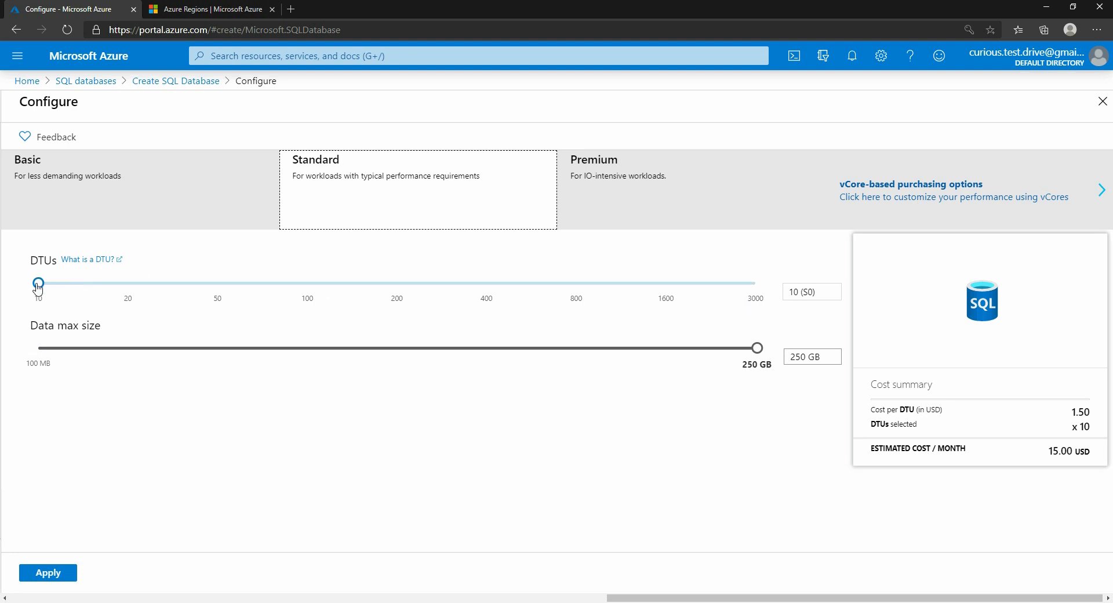
{"action": "left_click_drag", "start_coordinate": [38, 283], "coordinate": [205, 293]}
{"action": "left_click_drag", "start_coordinate": [228, 295], "coordinate": [755, 303]}
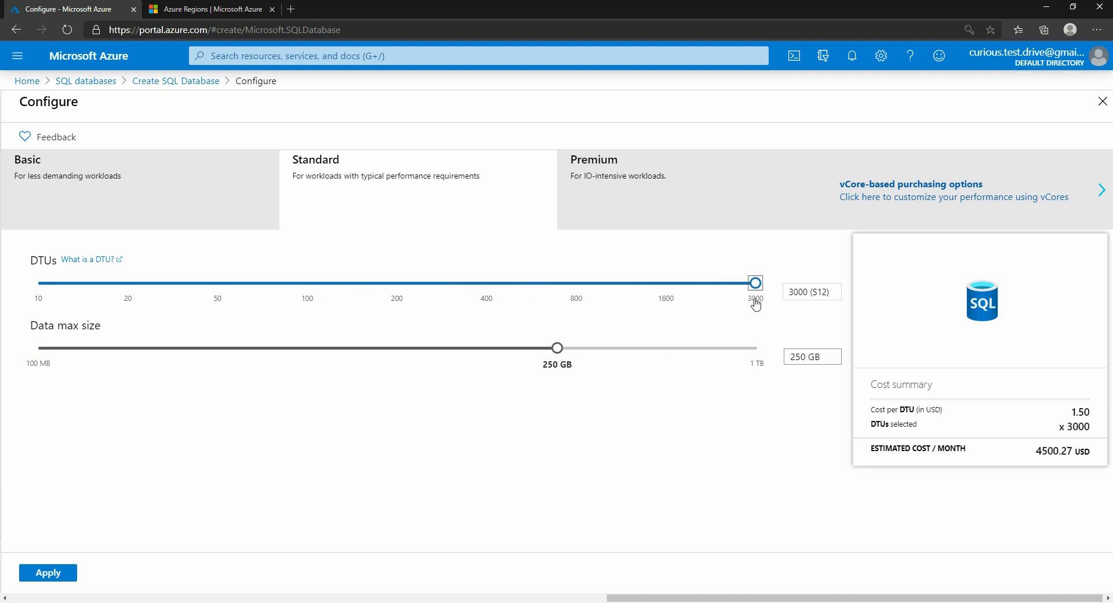
{"action": "left_click_drag", "start_coordinate": [1036, 451], "coordinate": [1076, 451]}
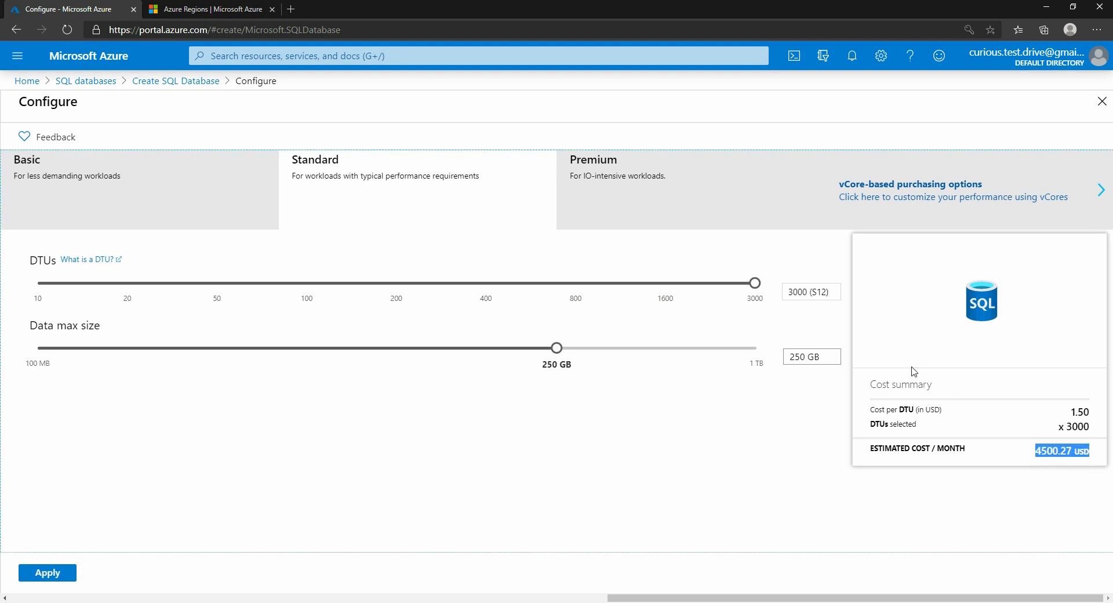
{"action": "left_click_drag", "start_coordinate": [755, 284], "coordinate": [33, 277]}
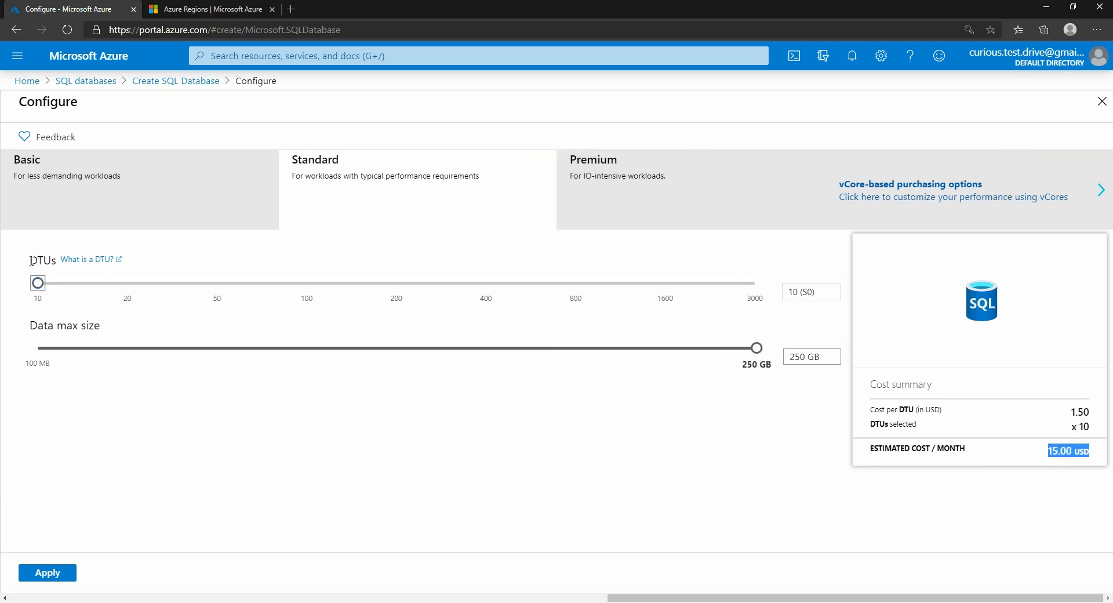
- Compare the Basic, Standard and Premium tiers and return to the vCore-based purchasing options
{"action": "left_click", "coordinate": [45, 180]}
{"action": "left_click", "coordinate": [364, 191]}
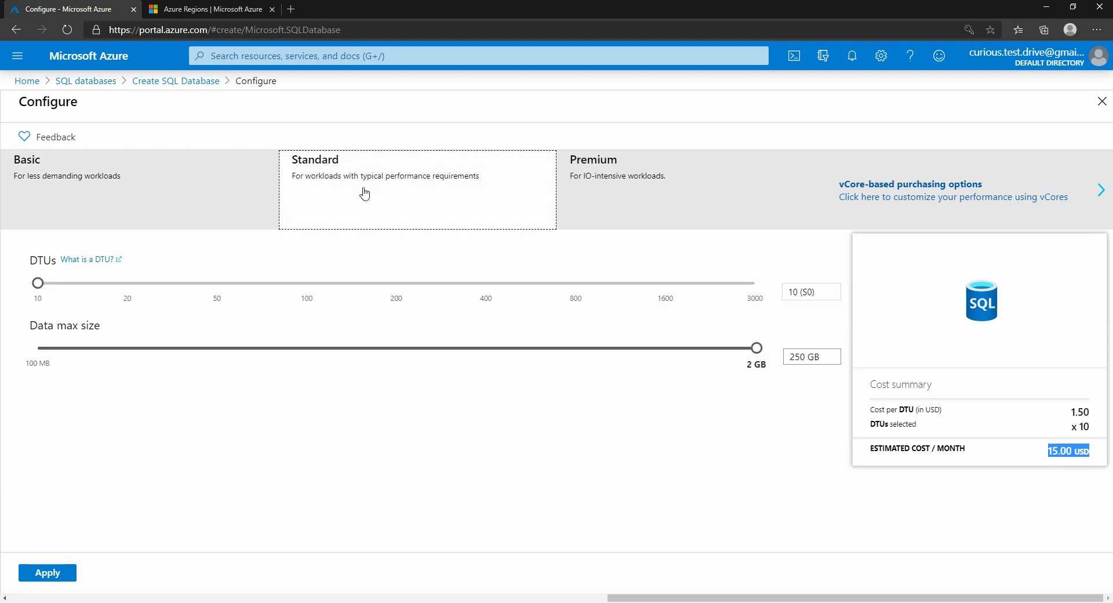
{"action": "left_click", "coordinate": [603, 186]}
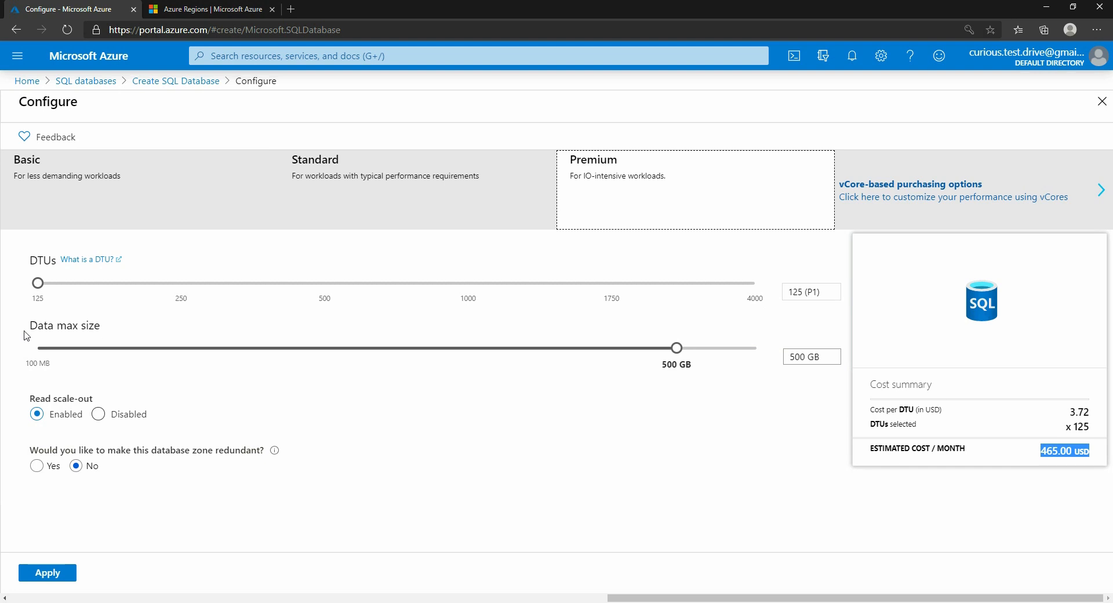
{"action": "left_click", "coordinate": [907, 204]}
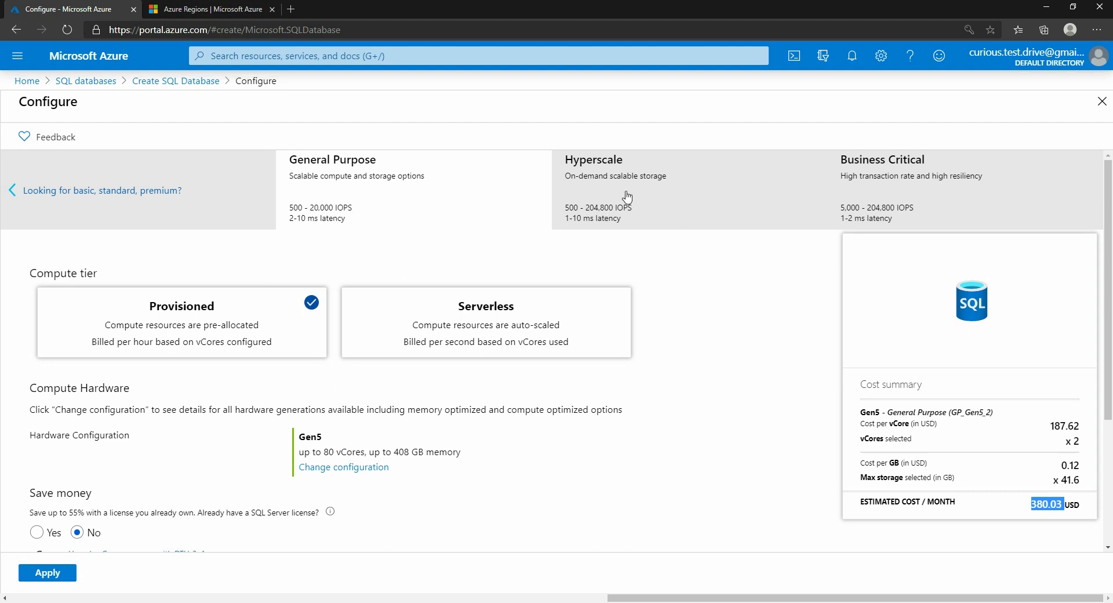
- Try the Hyperscale and Business Critical tiers, checking Business Critical's cost at 12 vCores, and return to General Purpose
{"action": "left_click", "coordinate": [678, 198]}
{"action": "left_click", "coordinate": [935, 193]}
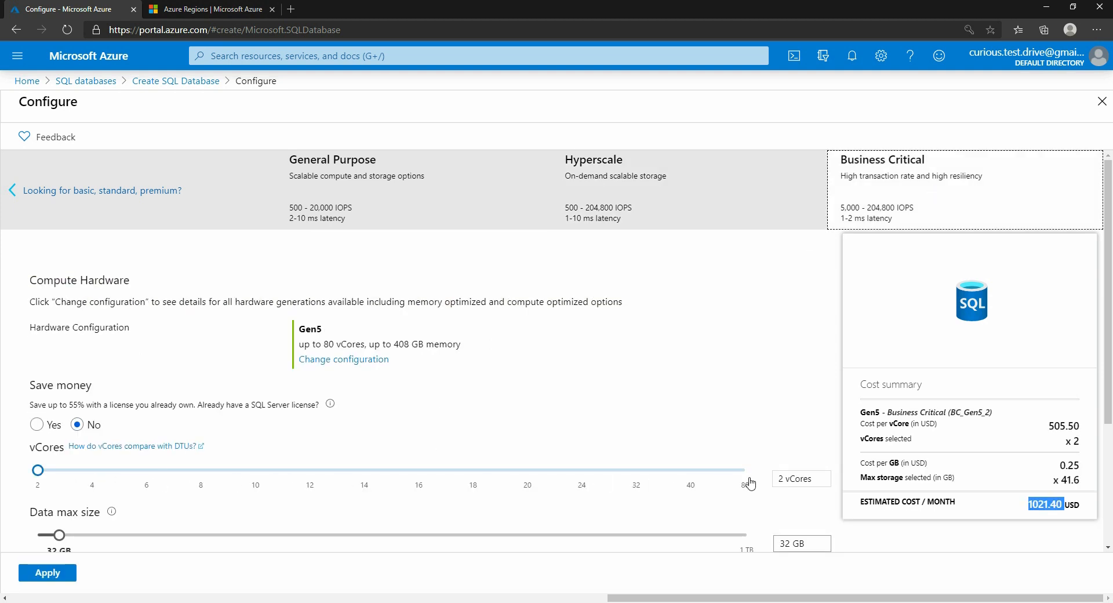
{"action": "left_click_drag", "start_coordinate": [42, 476], "coordinate": [320, 488]}
{"action": "left_click", "coordinate": [1073, 521]}
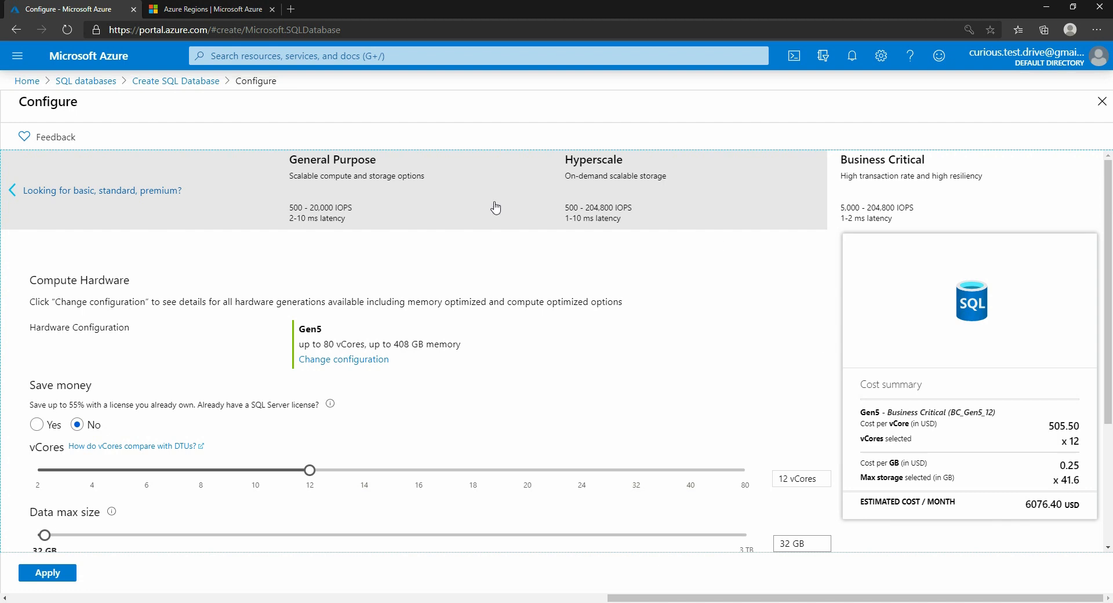
{"action": "left_click", "coordinate": [380, 200]}
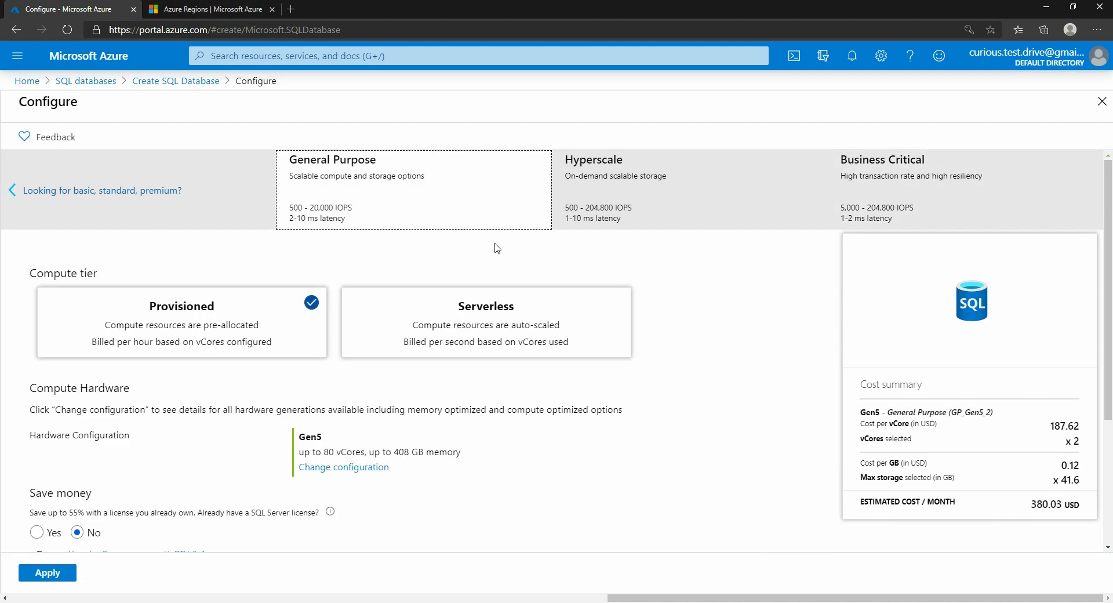
- Choose the Serverless compute tier and set both the maximum and minimum vCores to 16
{"action": "left_click", "coordinate": [523, 328]}
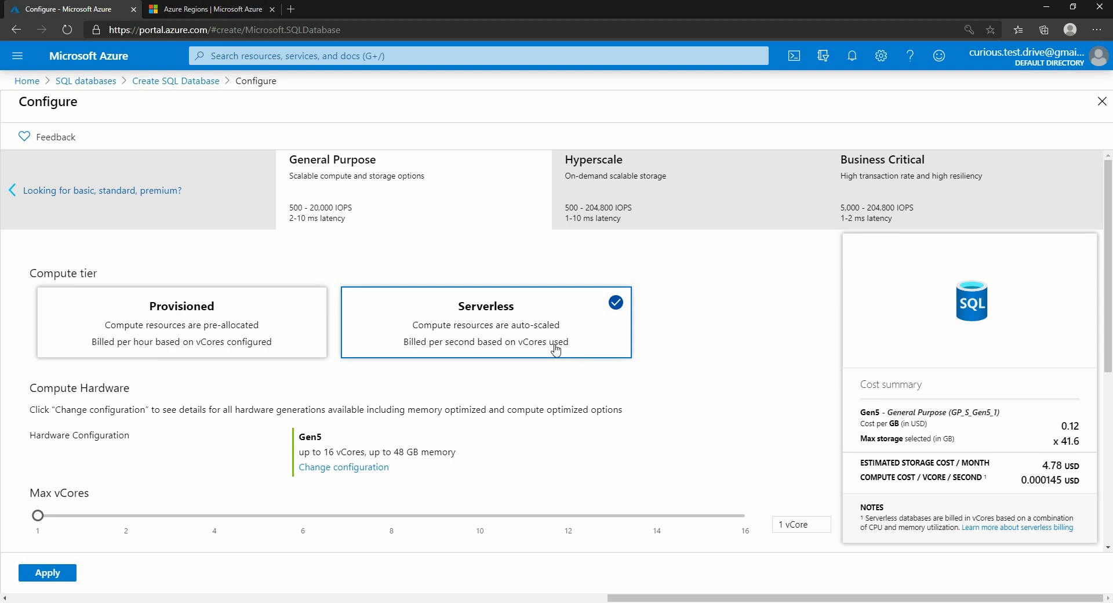
{"action": "scroll", "coordinate": [514, 382], "scroll_direction": "down", "scroll_amount": 2}
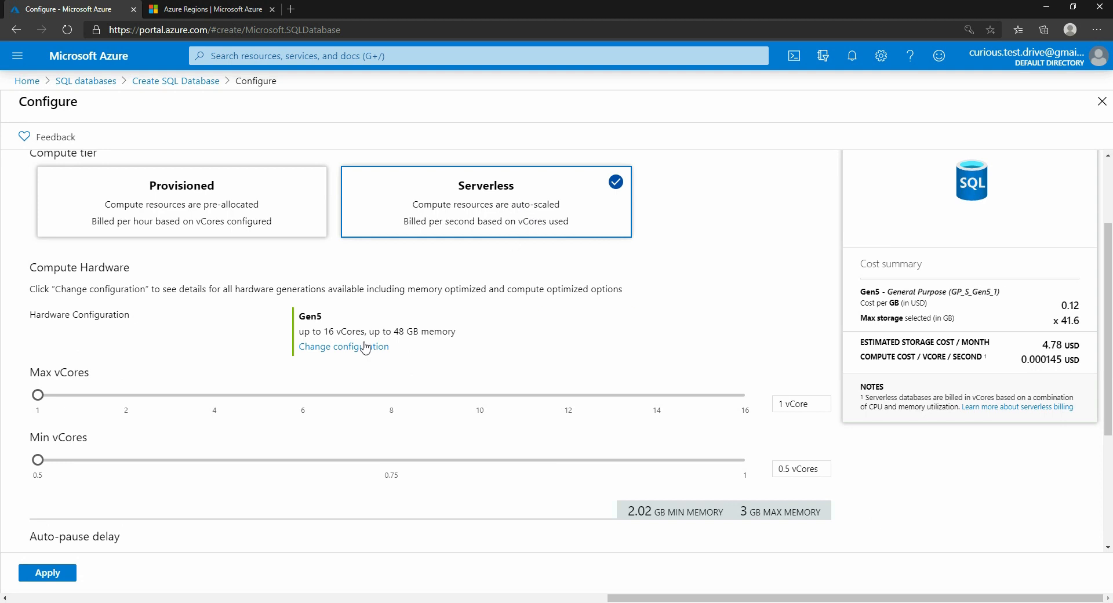
{"action": "left_click_drag", "start_coordinate": [38, 395], "coordinate": [456, 396]}
{"action": "left_click_drag", "start_coordinate": [602, 426], "coordinate": [748, 423]}
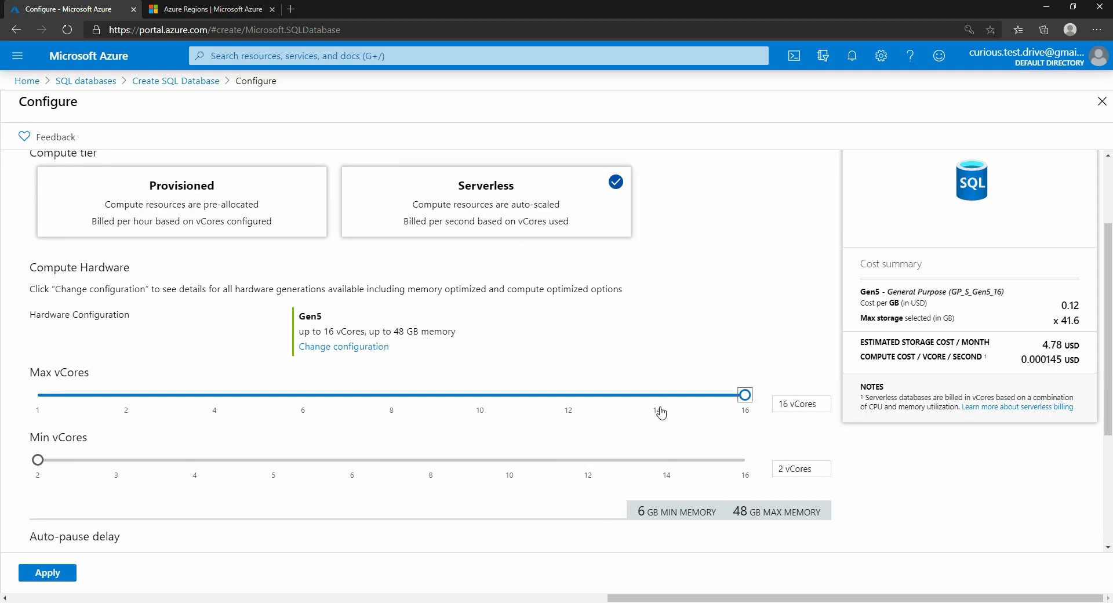
{"action": "left_click_drag", "start_coordinate": [743, 399], "coordinate": [126, 399]}
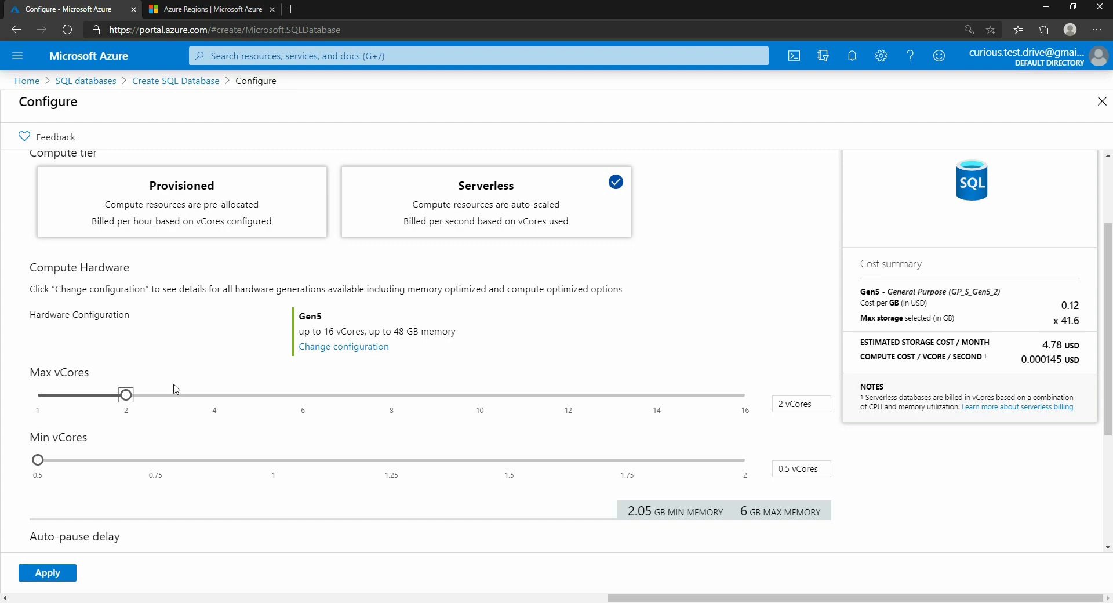
{"action": "left_click_drag", "start_coordinate": [126, 401], "coordinate": [769, 409]}
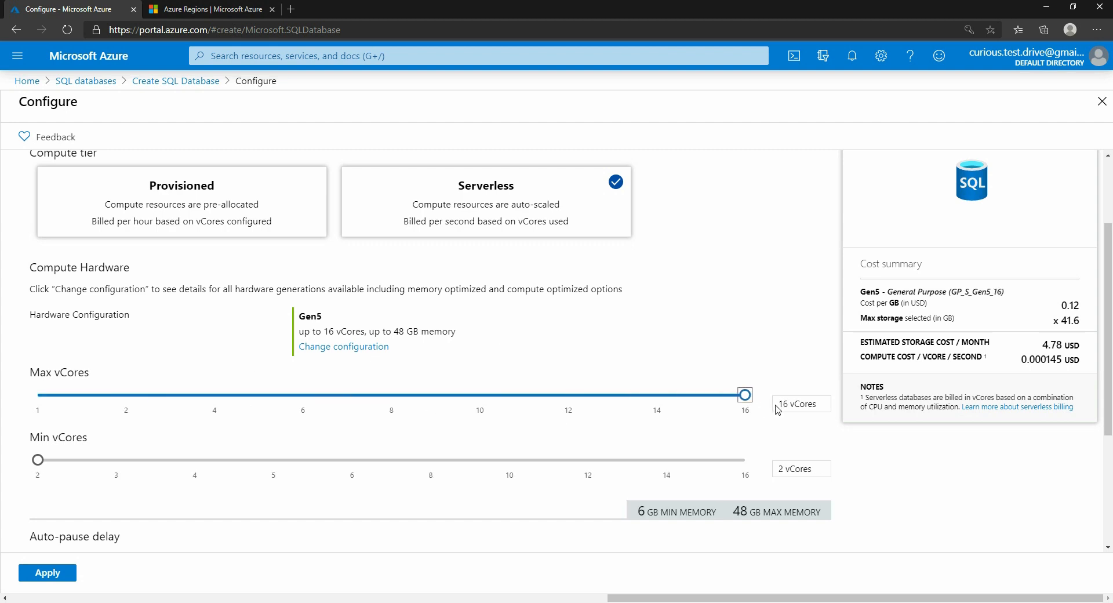
{"action": "left_click_drag", "start_coordinate": [37, 460], "coordinate": [745, 464]}
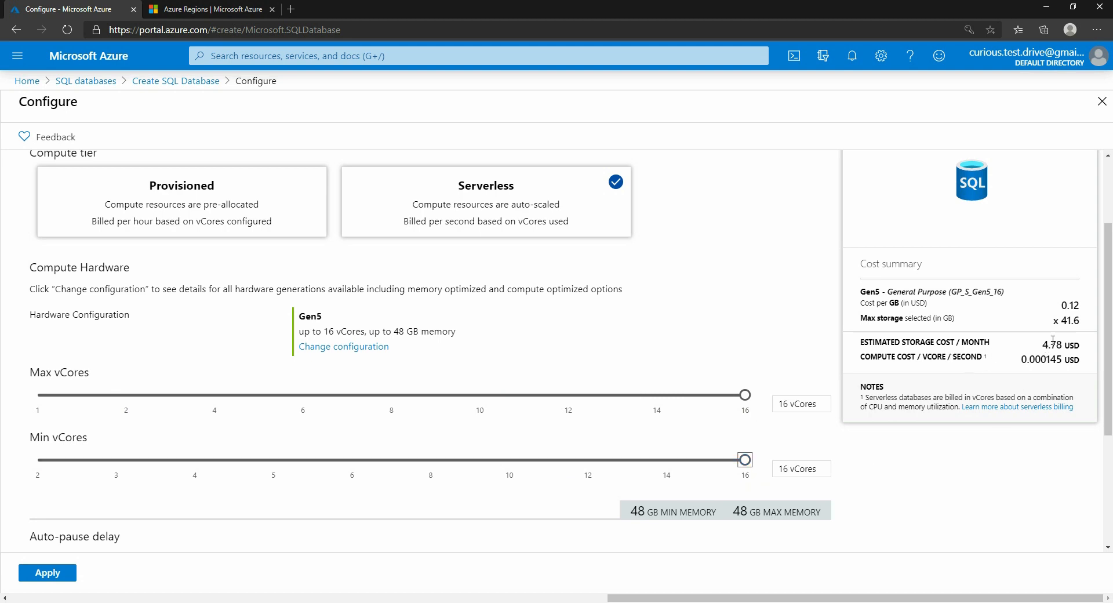
- Set the data max size to 1 GB, review the storage and compute costs, and apply the configuration
{"action": "scroll", "coordinate": [347, 394], "scroll_direction": "down", "scroll_amount": 3}
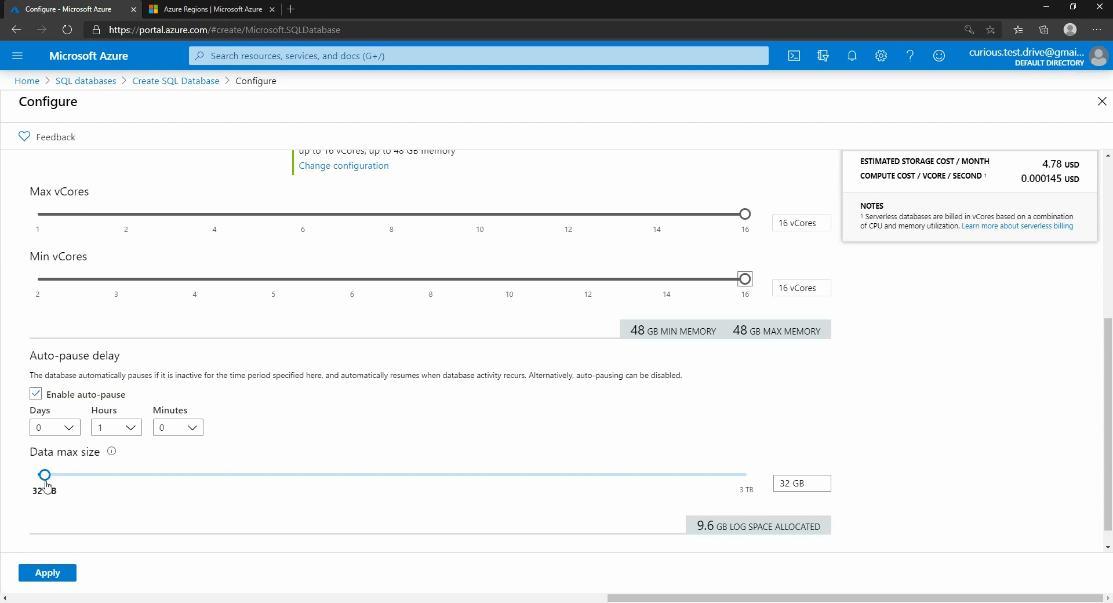
{"action": "left_click_drag", "start_coordinate": [47, 483], "coordinate": [20, 482]}
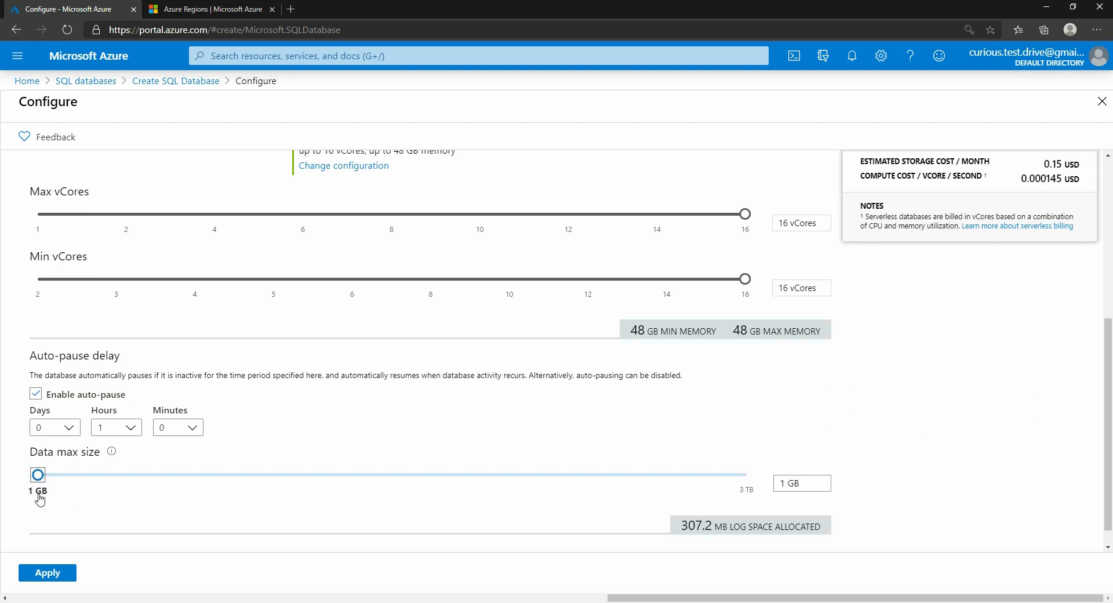
{"action": "scroll", "coordinate": [896, 238], "scroll_direction": "up", "scroll_amount": 1}
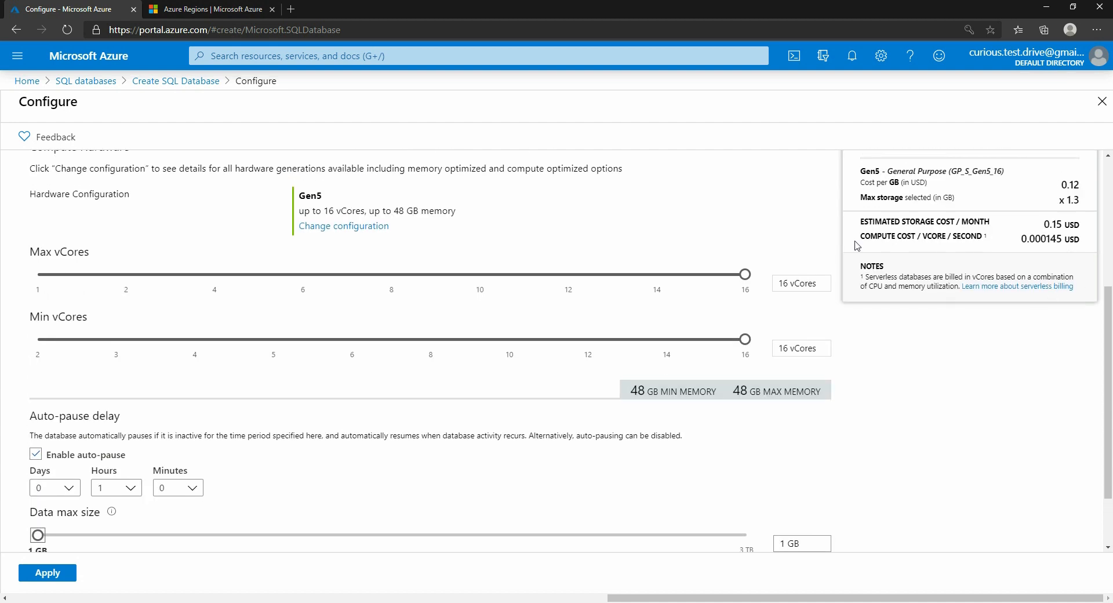
{"action": "left_click_drag", "start_coordinate": [1044, 226], "coordinate": [1077, 229]}
{"action": "left_click", "coordinate": [1055, 239]}
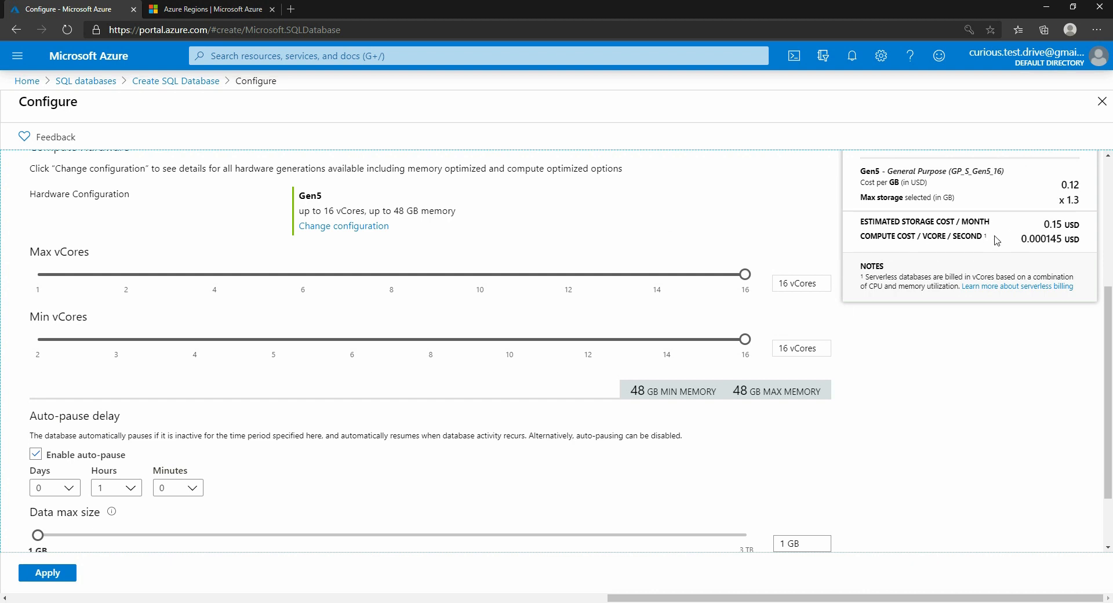
{"action": "left_click_drag", "start_coordinate": [996, 238], "coordinate": [868, 236]}
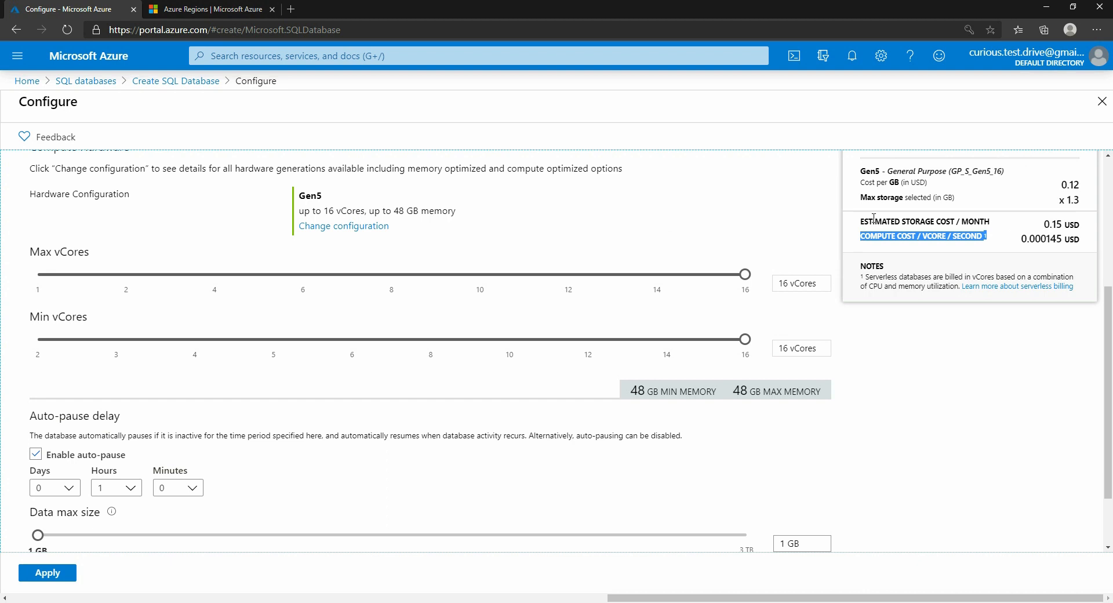
{"action": "scroll", "coordinate": [530, 248], "scroll_direction": "up", "scroll_amount": 2}
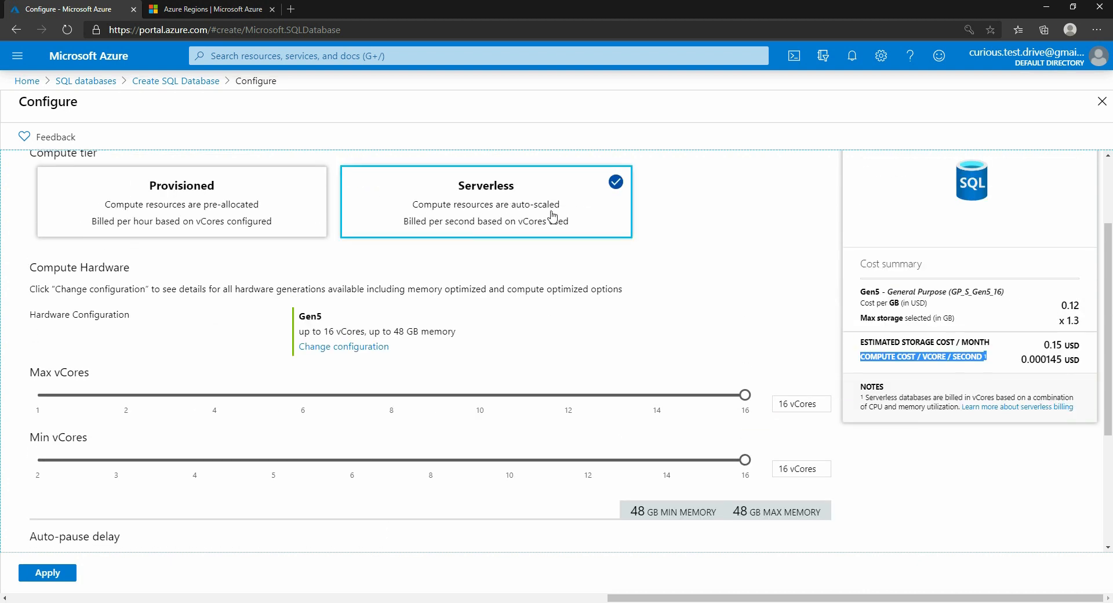
{"action": "left_click", "coordinate": [1043, 352]}
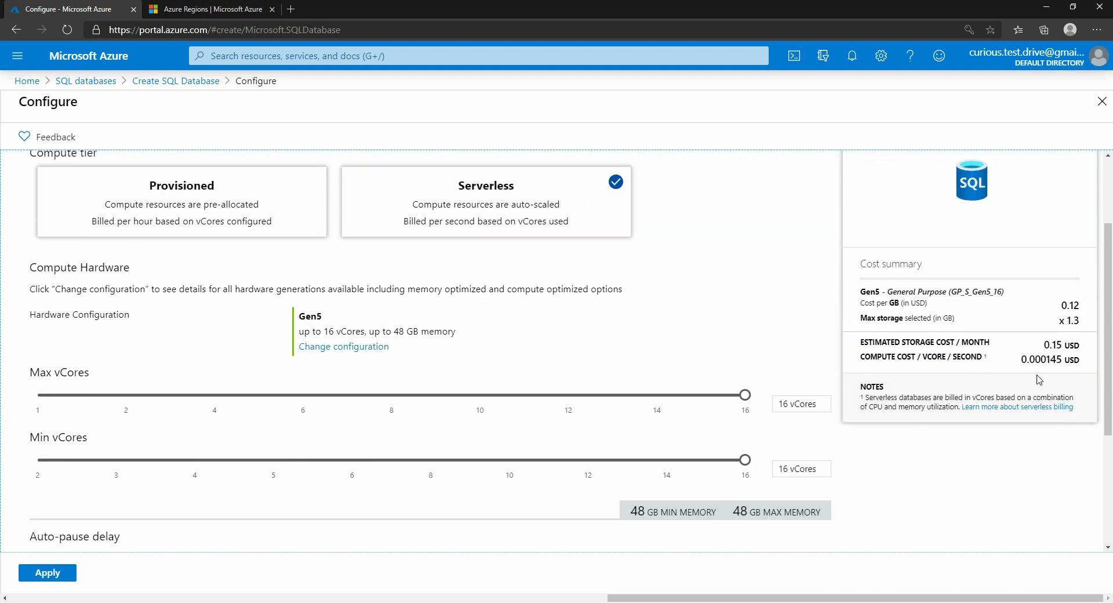
{"action": "scroll", "coordinate": [616, 406], "scroll_direction": "down", "scroll_amount": 3}
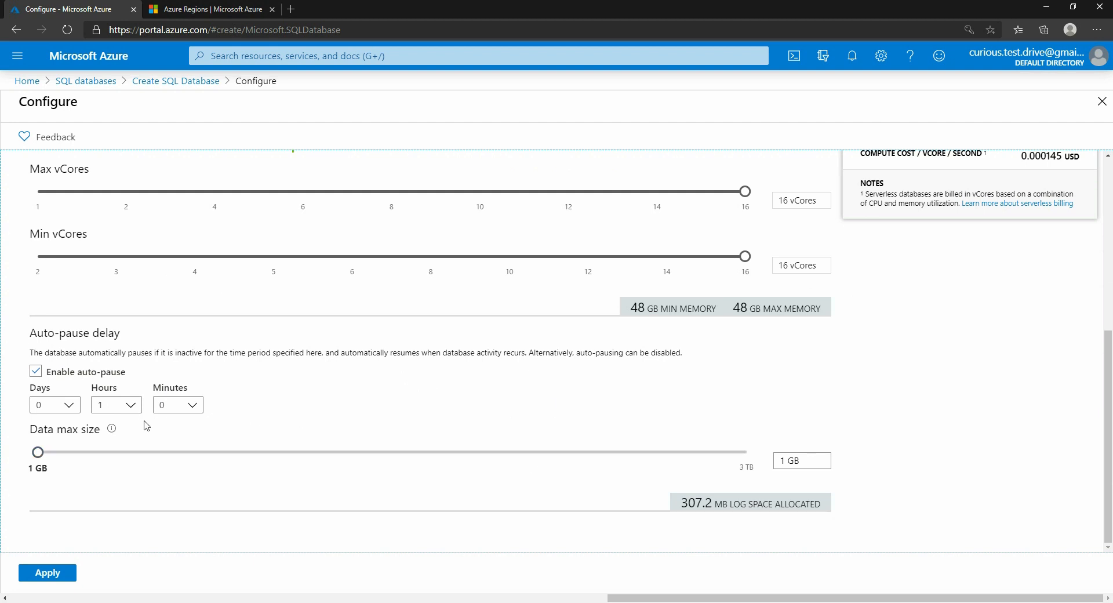
{"action": "left_click", "coordinate": [57, 578]}
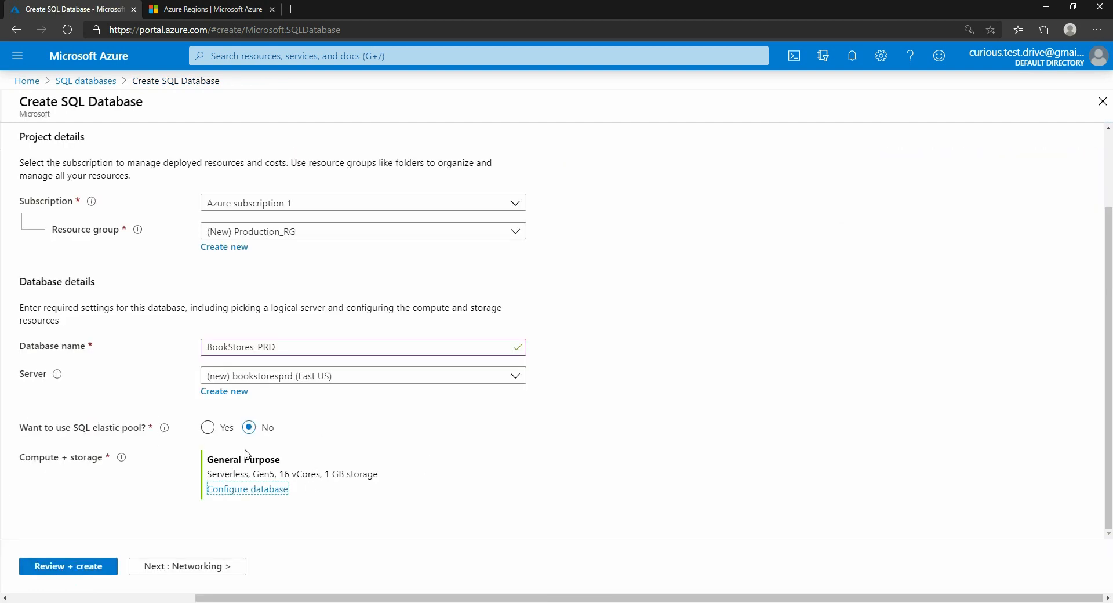
- Configure networking with a public endpoint, allowing Azure services to access the server and adding the current client IP address
{"action": "left_click", "coordinate": [196, 573]}
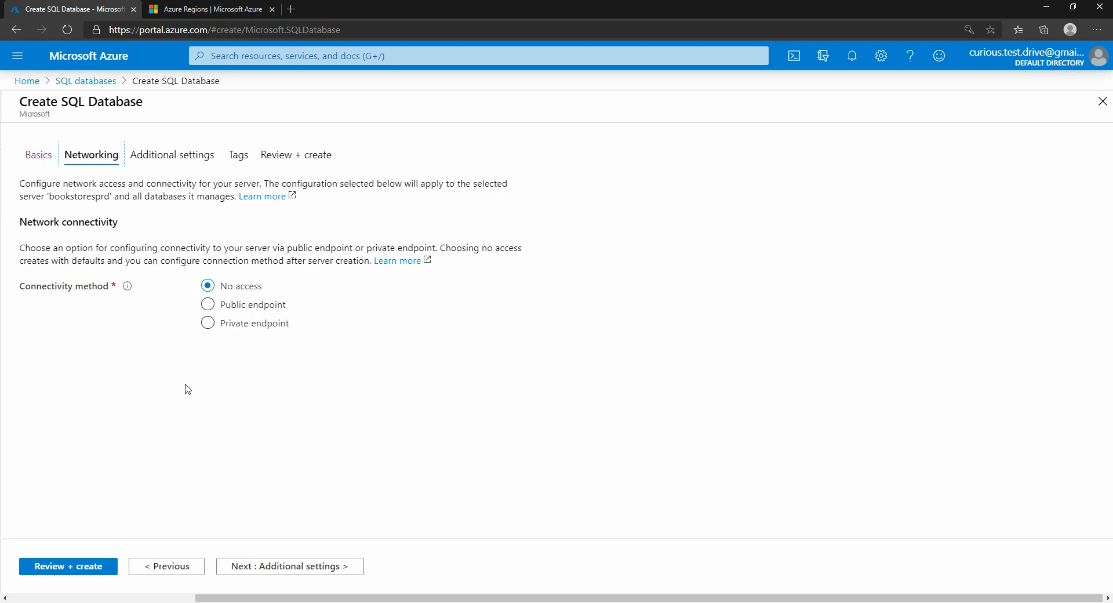
{"action": "left_click", "coordinate": [259, 308]}
{"action": "left_click", "coordinate": [254, 323]}
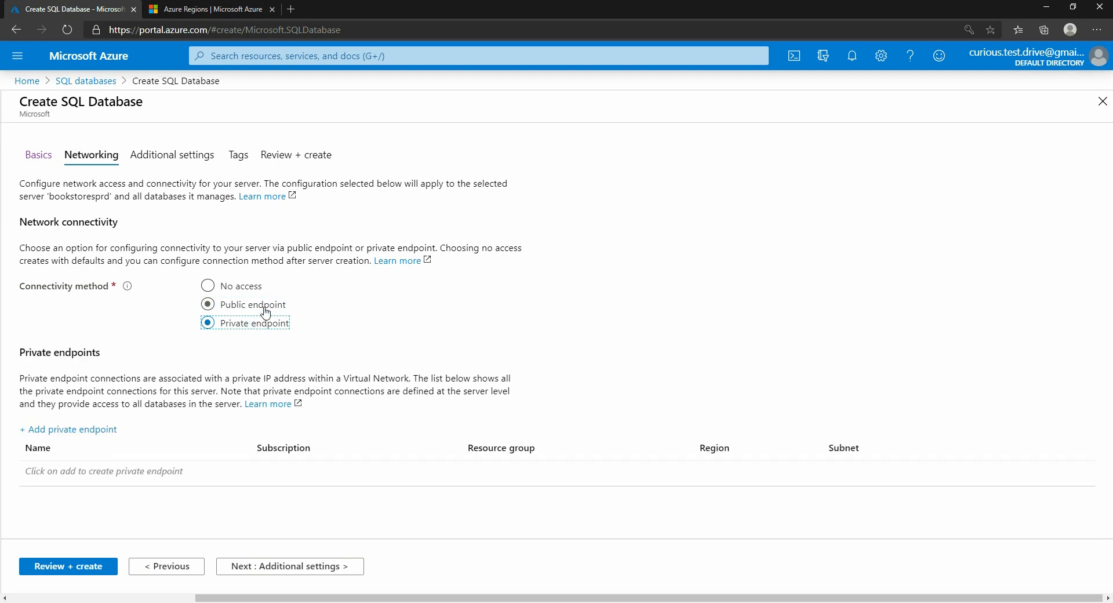
{"action": "left_click", "coordinate": [259, 309]}
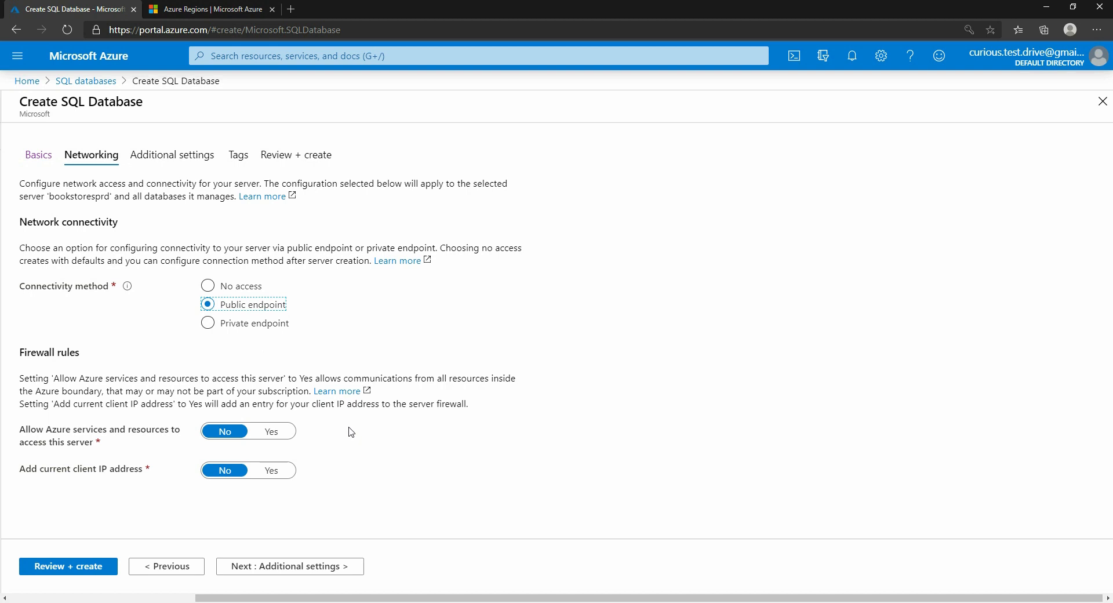
{"action": "left_click", "coordinate": [270, 472]}
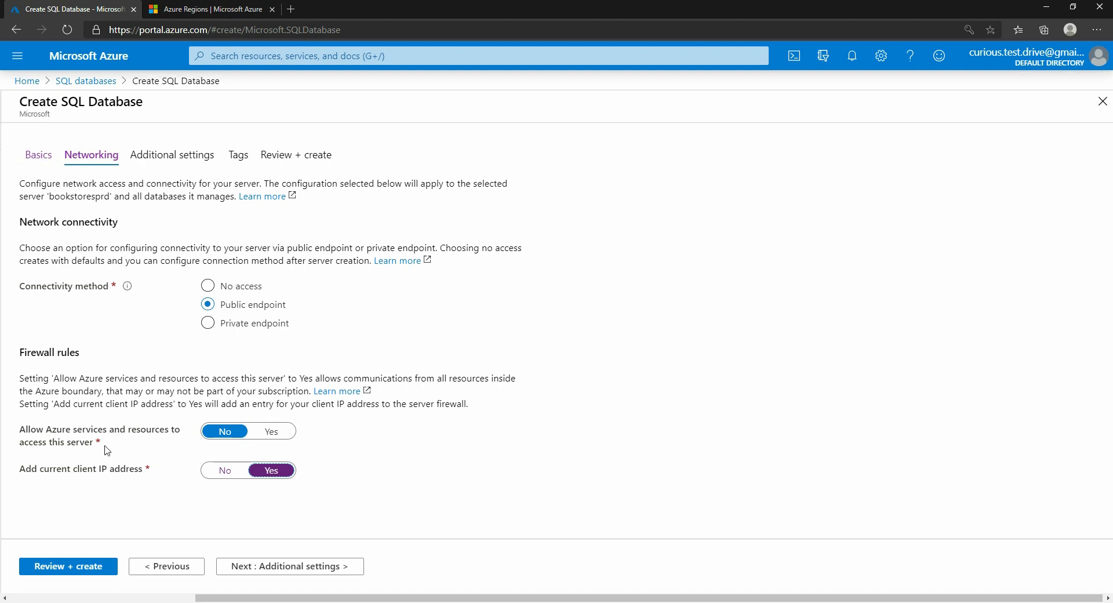
{"action": "left_click", "coordinate": [275, 434]}
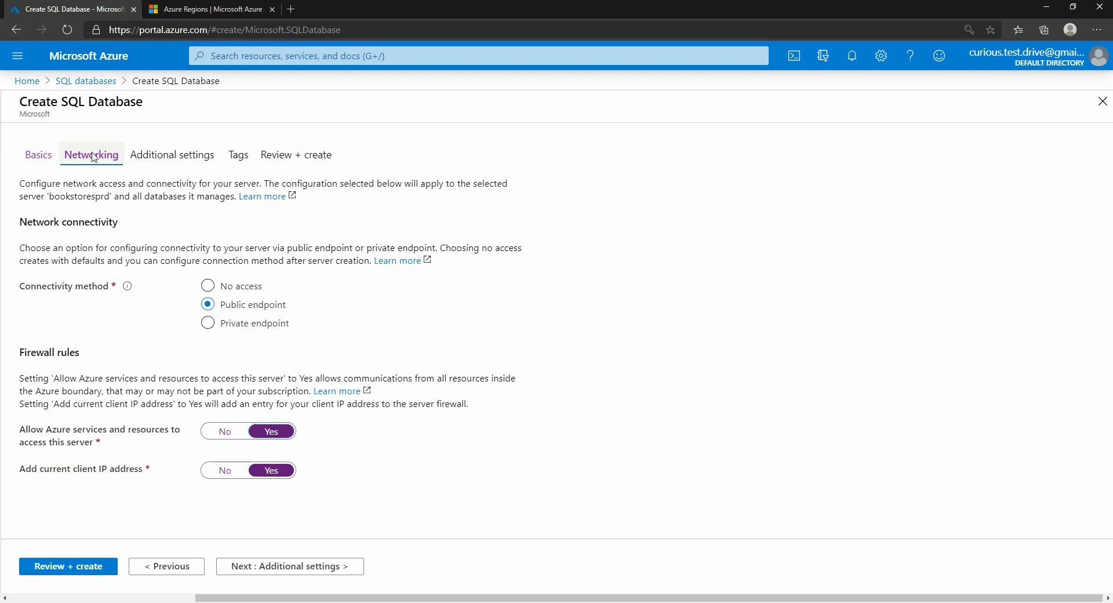
{"action": "left_click", "coordinate": [296, 571]}
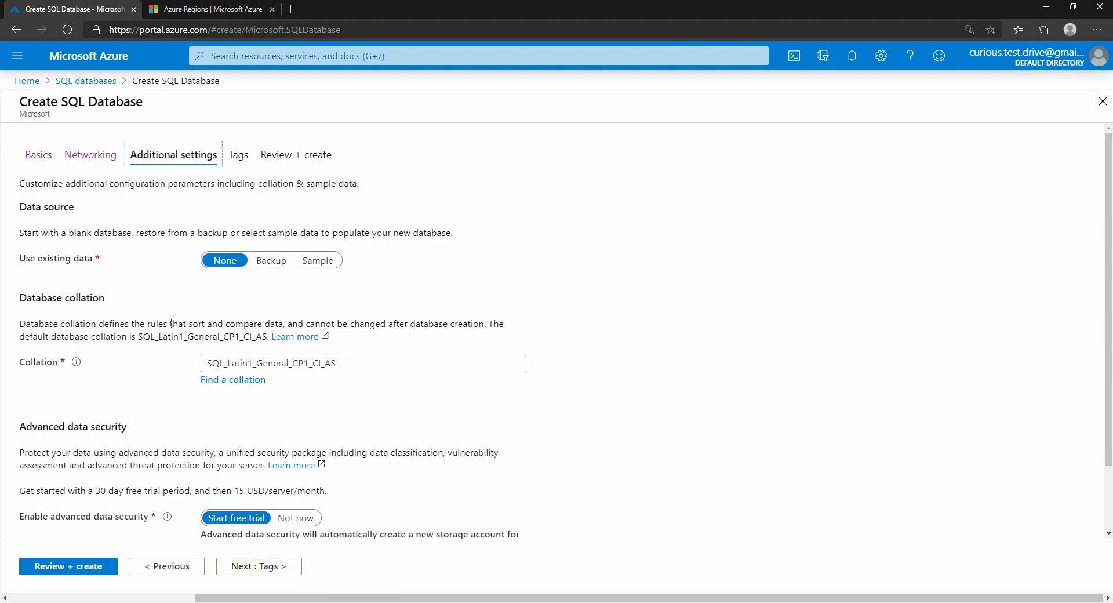
- Try Backup and Sample as the existing data source, and set it back to None
{"action": "left_click", "coordinate": [271, 262]}
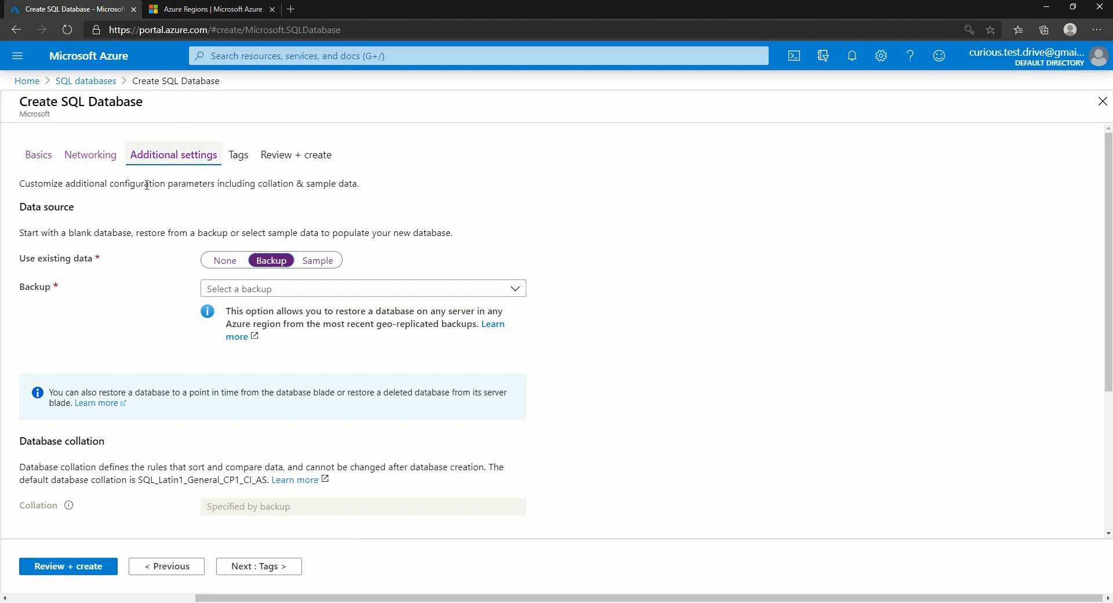
{"action": "left_click", "coordinate": [325, 265]}
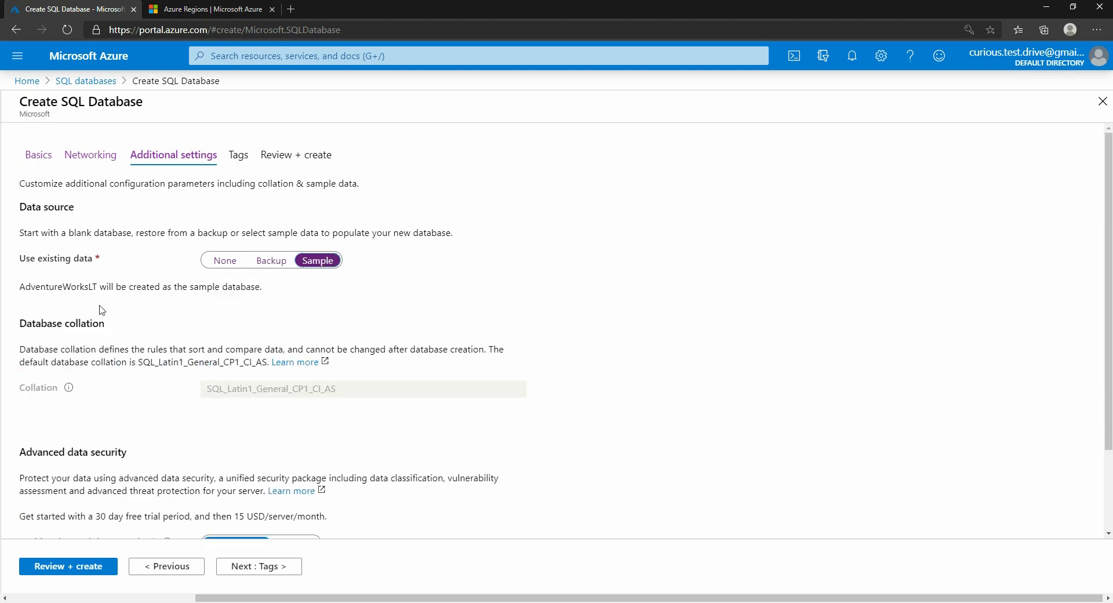
{"action": "double_click", "coordinate": [58, 286]}
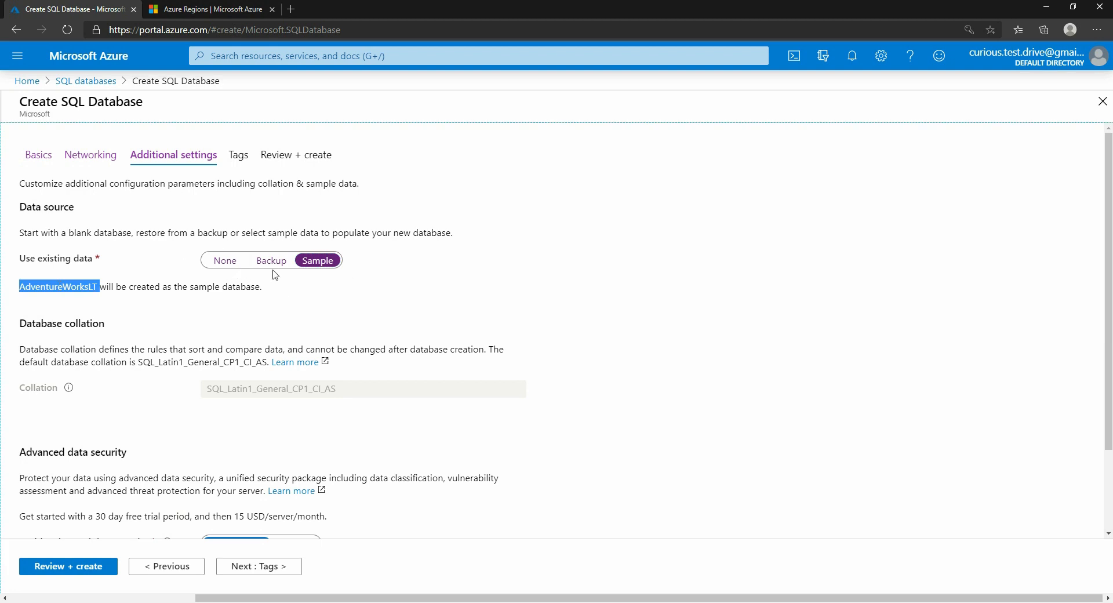
{"action": "left_click", "coordinate": [226, 265]}
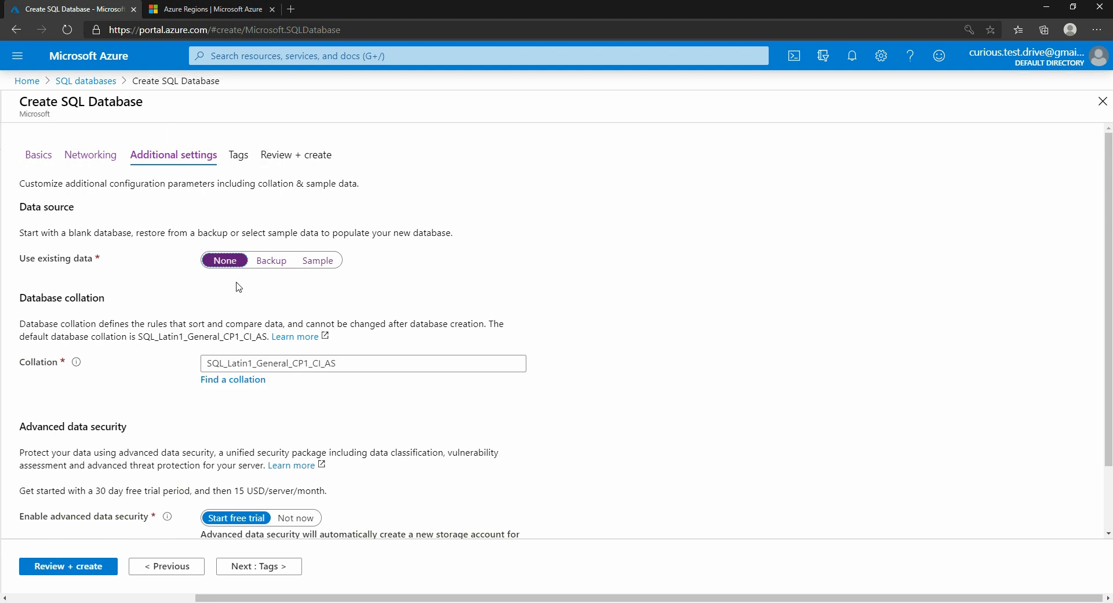
- Review the advanced data security offer and set it to Not now
{"action": "scroll", "coordinate": [574, 449], "scroll_direction": "down", "scroll_amount": 1}
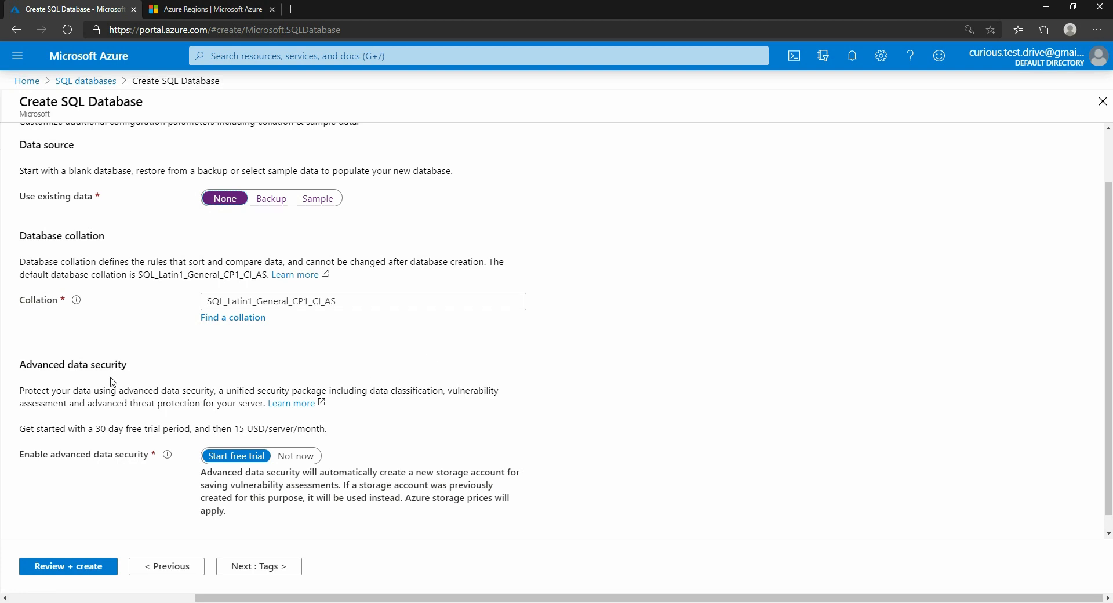
{"action": "scroll", "coordinate": [101, 372], "scroll_direction": "down", "scroll_amount": 1}
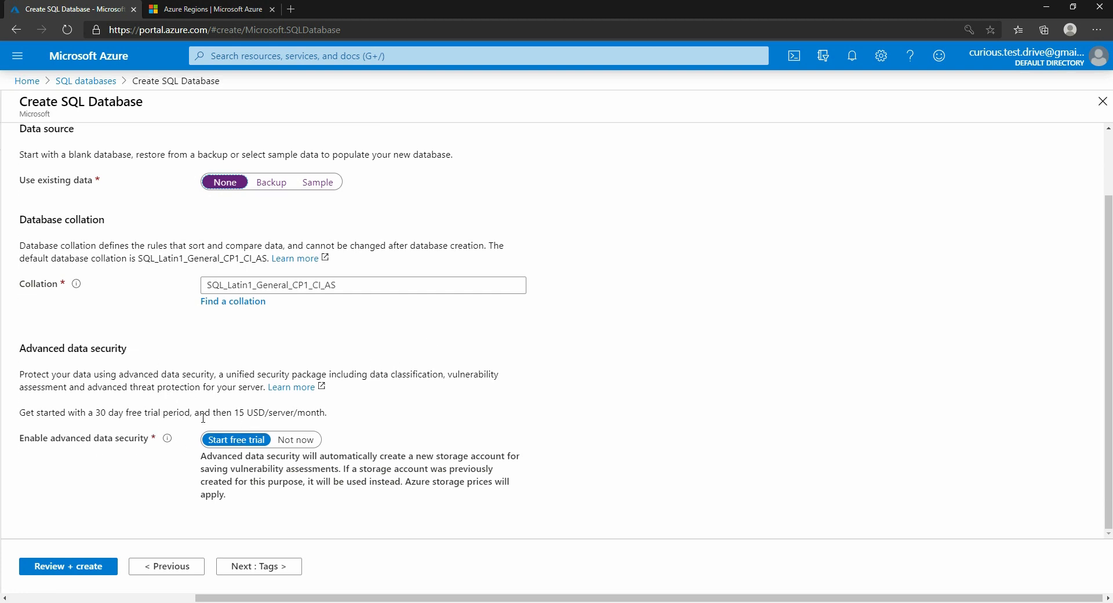
{"action": "left_click_drag", "start_coordinate": [97, 417], "coordinate": [198, 414]}
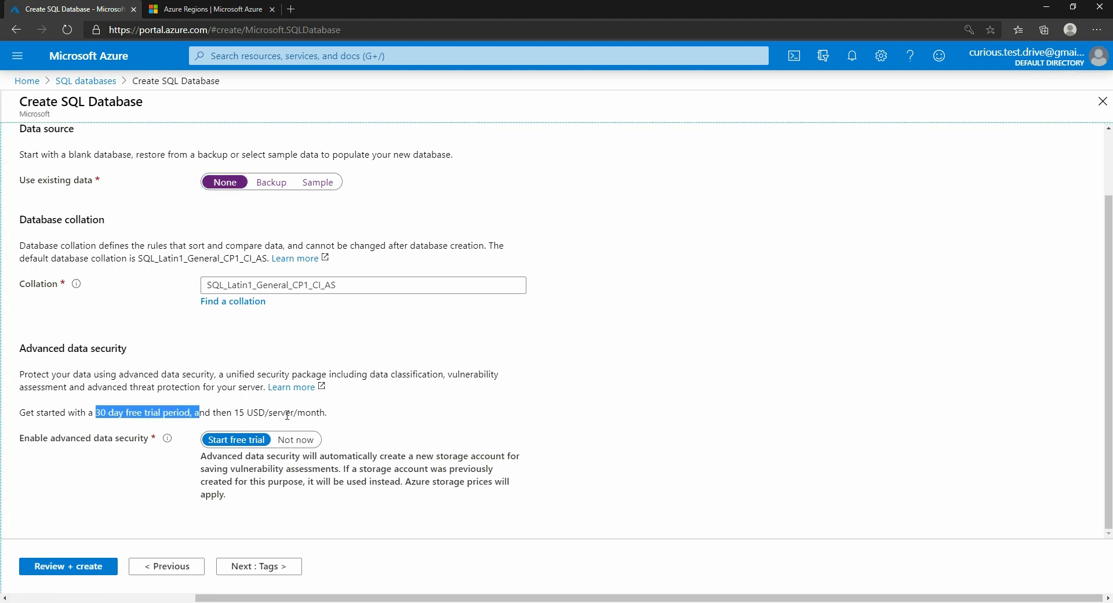
{"action": "left_click", "coordinate": [408, 410]}
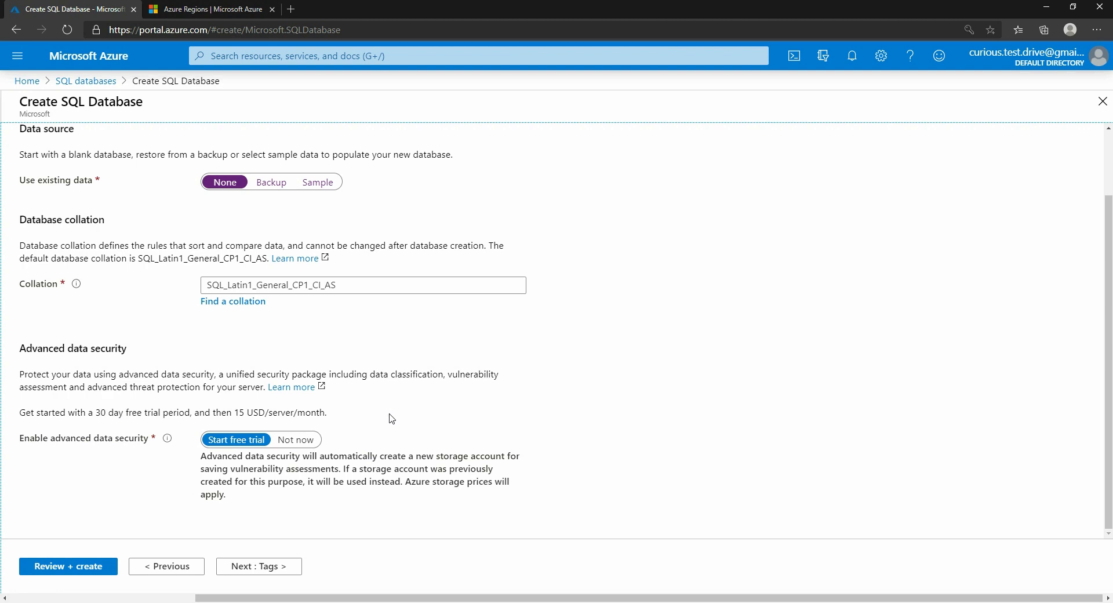
{"action": "left_click", "coordinate": [308, 445]}
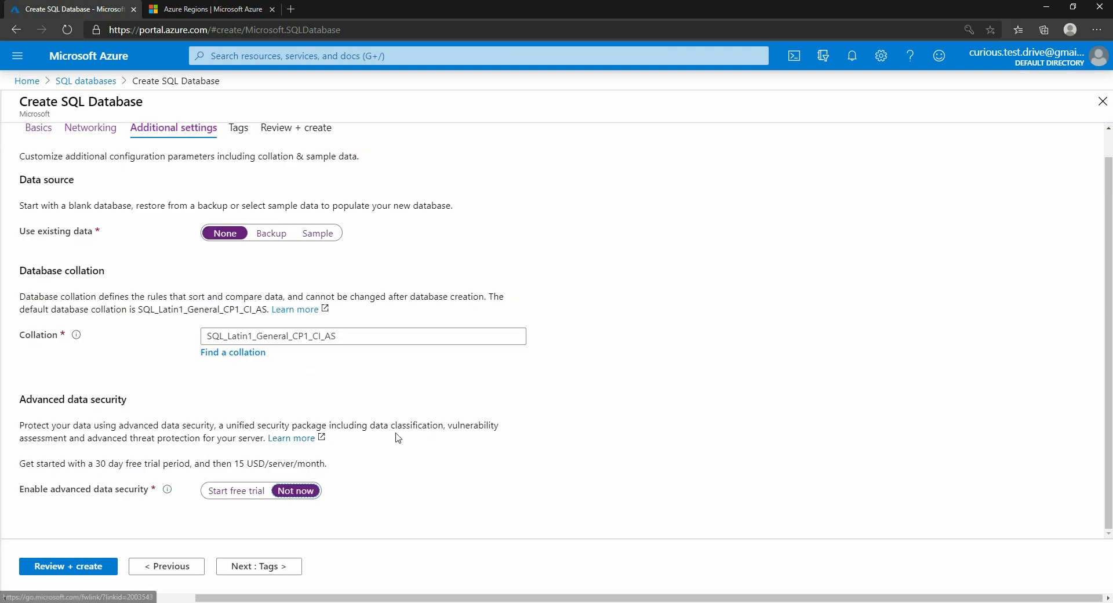
- Proceed to the tags of the new SQL database and name the first tag Production_DB
{"action": "left_click", "coordinate": [255, 571]}
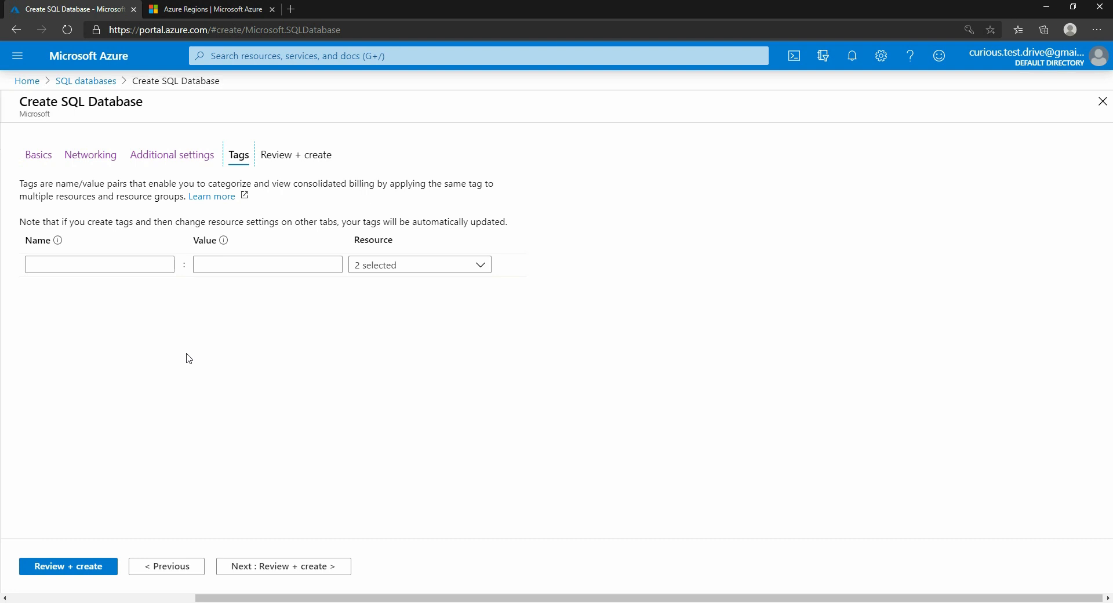
{"action": "left_click", "coordinate": [109, 262]}
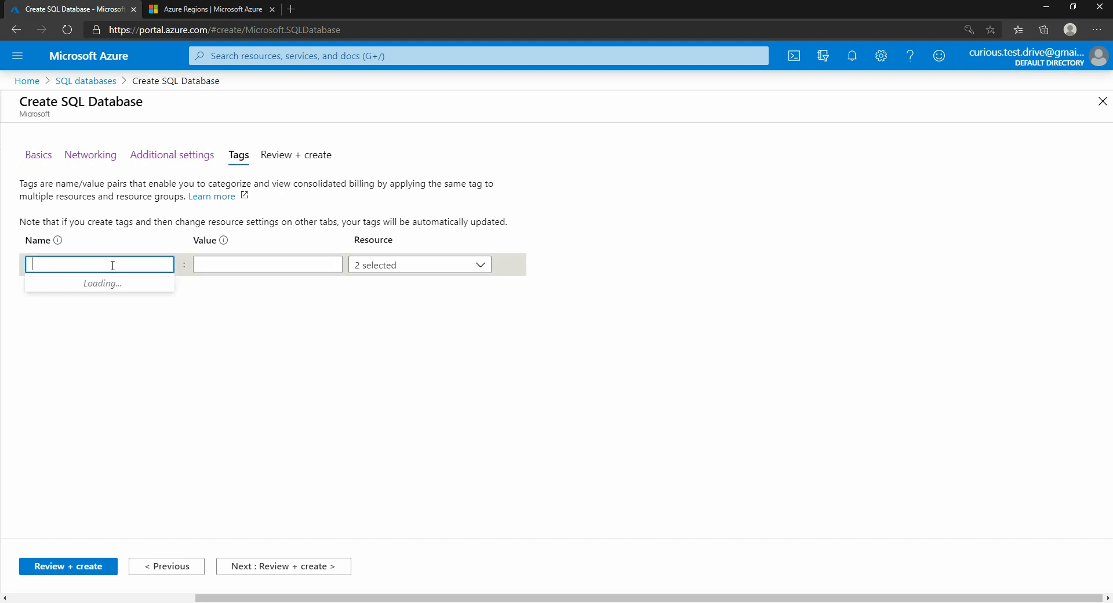
{"action": "type", "text": "Production"}
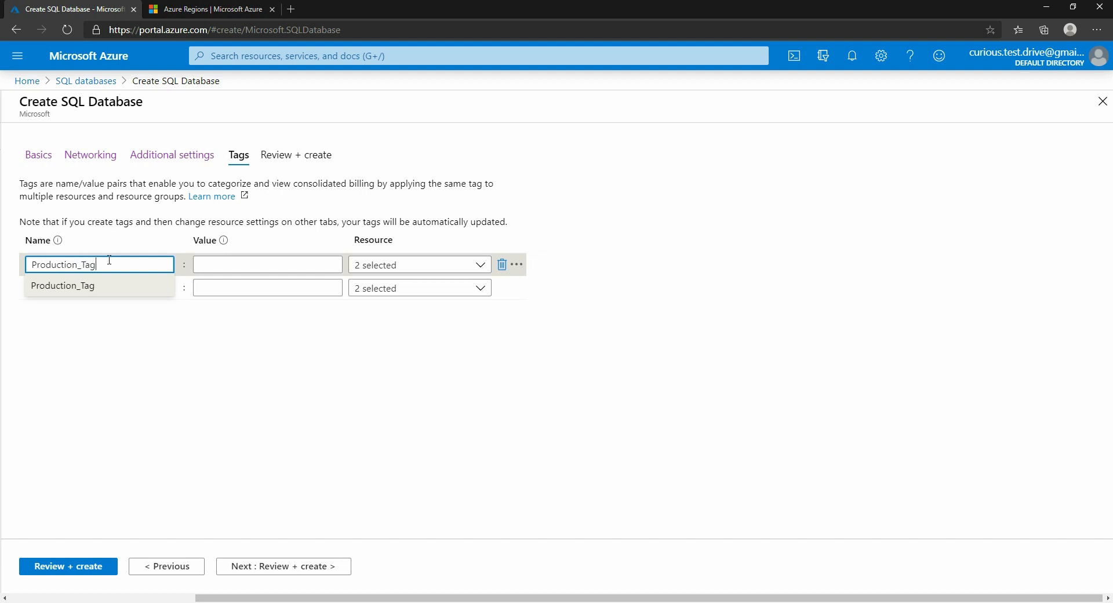
{"action": "type", "text": "_DB"}
{"action": "left_click_drag", "start_coordinate": [111, 265], "coordinate": [2, 262]}
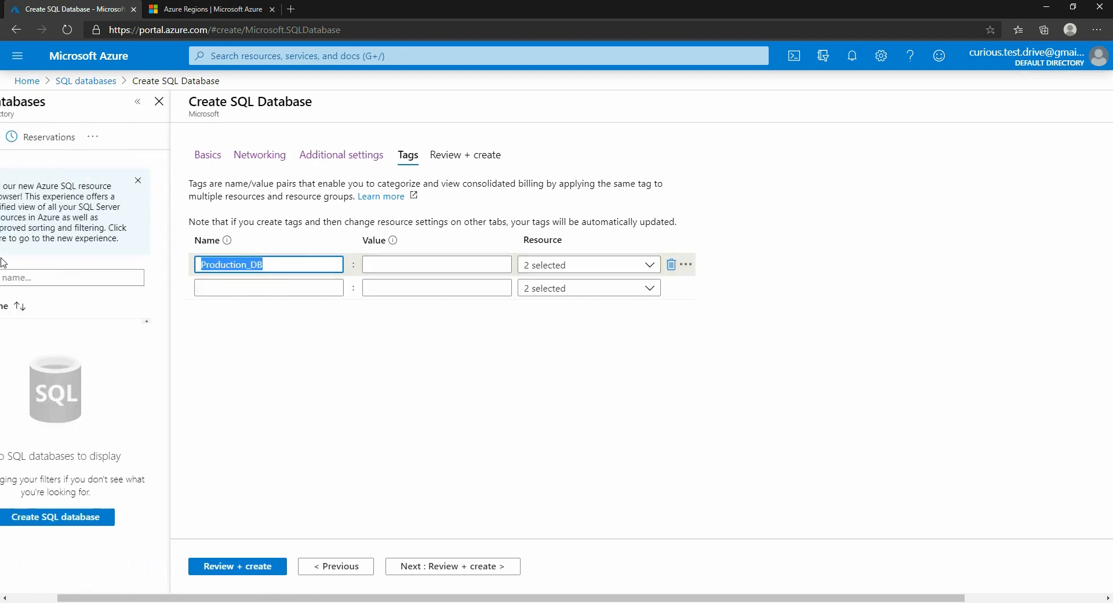
{"action": "left_click", "coordinate": [159, 101]}
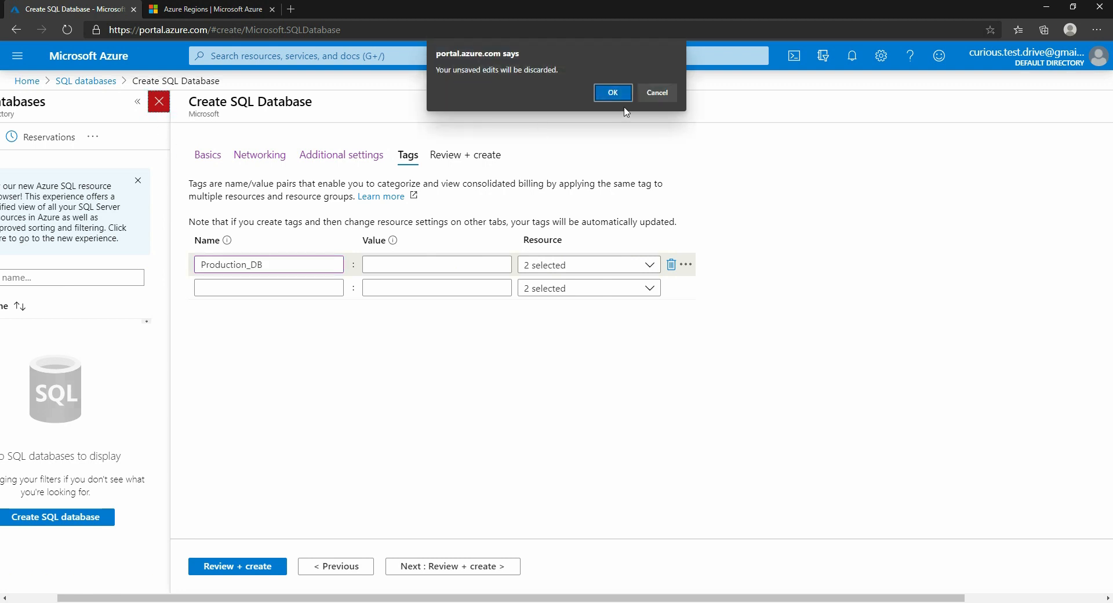
{"action": "left_click", "coordinate": [655, 92]}
{"action": "double_click", "coordinate": [296, 262]}
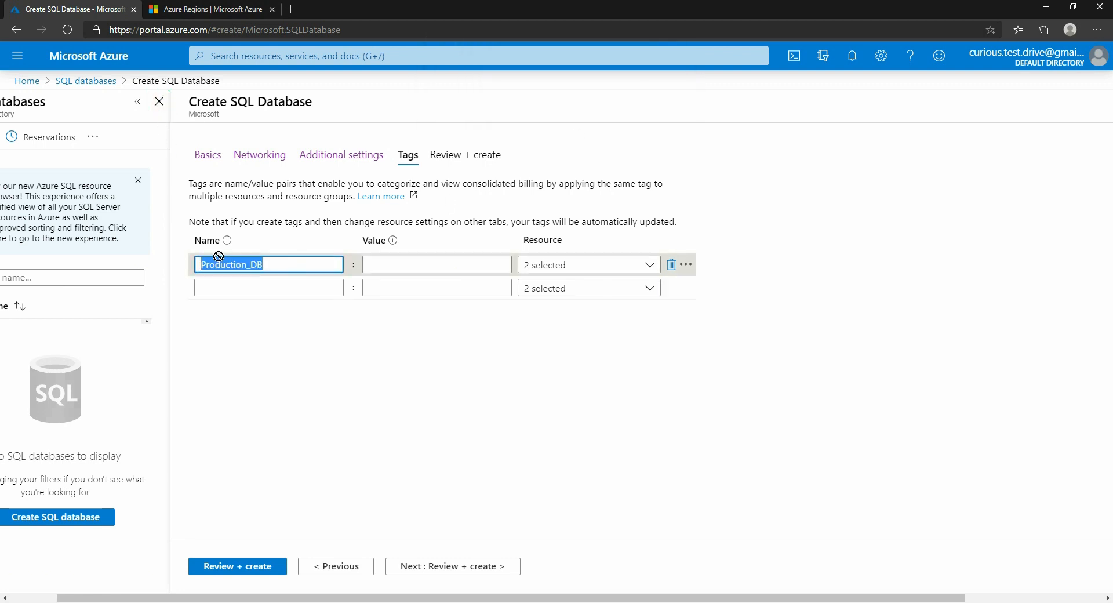
{"action": "left_click", "coordinate": [138, 103]}
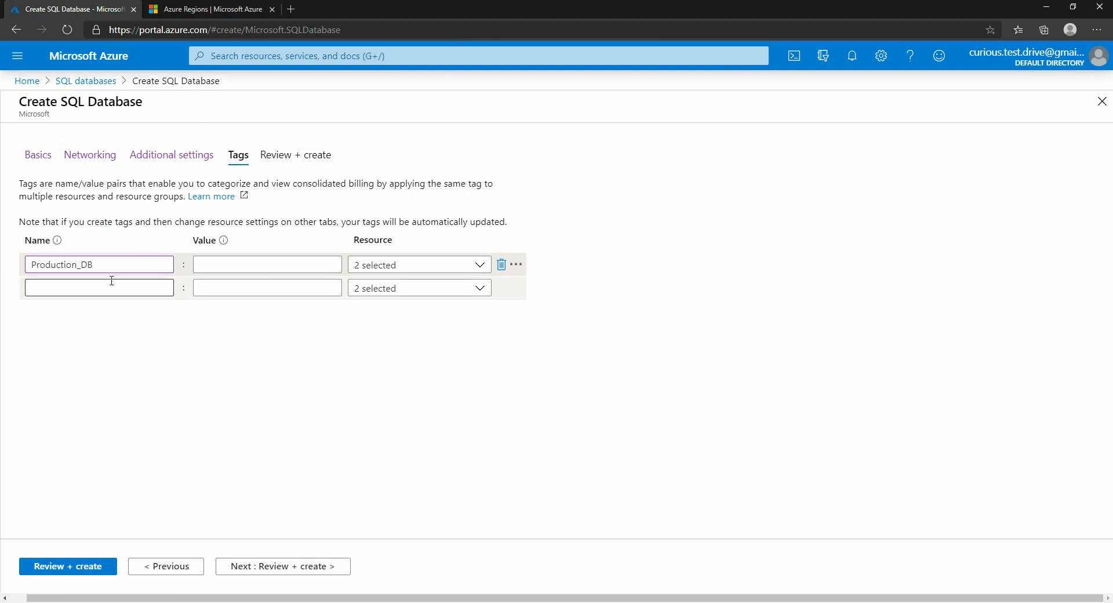
- Copy the tag name Production_DB into the tag's value and check which resources the tag applies to
{"action": "left_click_drag", "start_coordinate": [116, 264], "coordinate": [5, 264]}
{"action": "key", "text": "ctrl+c"}
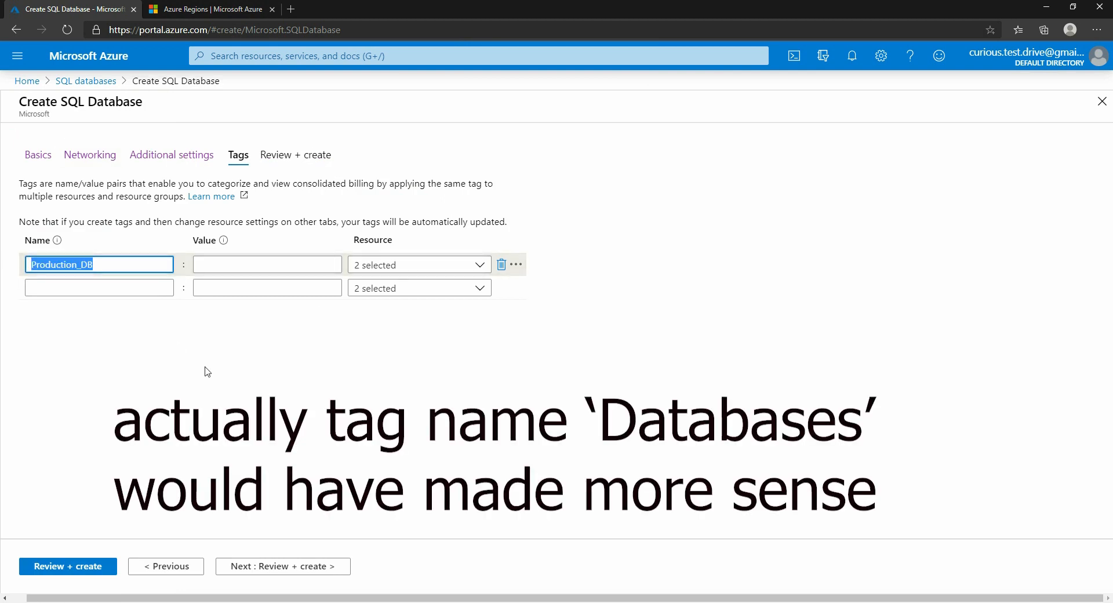
{"action": "left_click", "coordinate": [230, 267]}
{"action": "key", "text": "ctrl+v"}
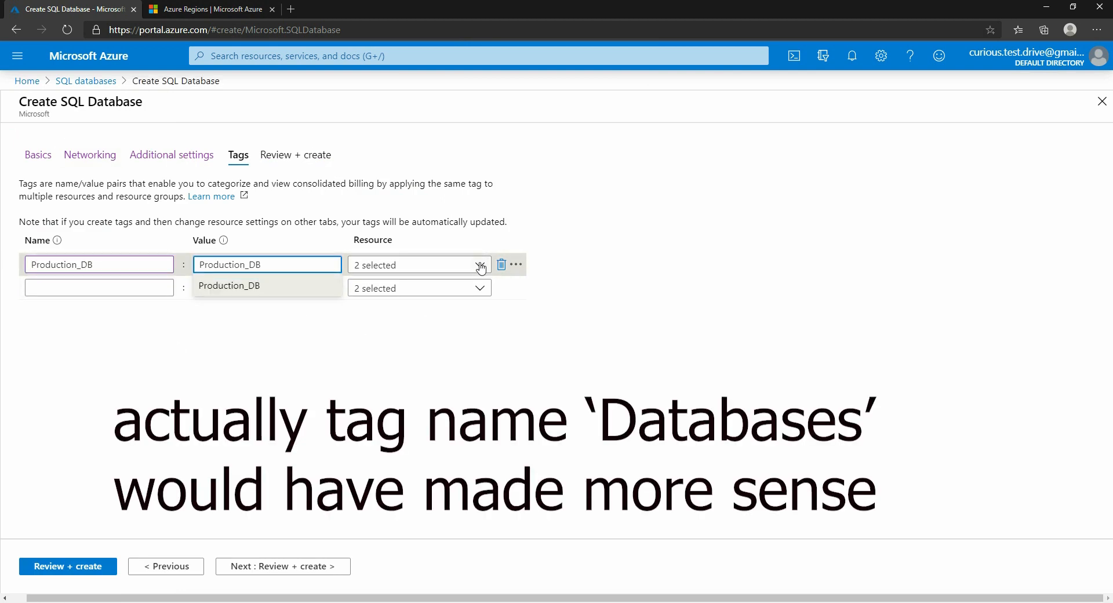
{"action": "left_click", "coordinate": [415, 265]}
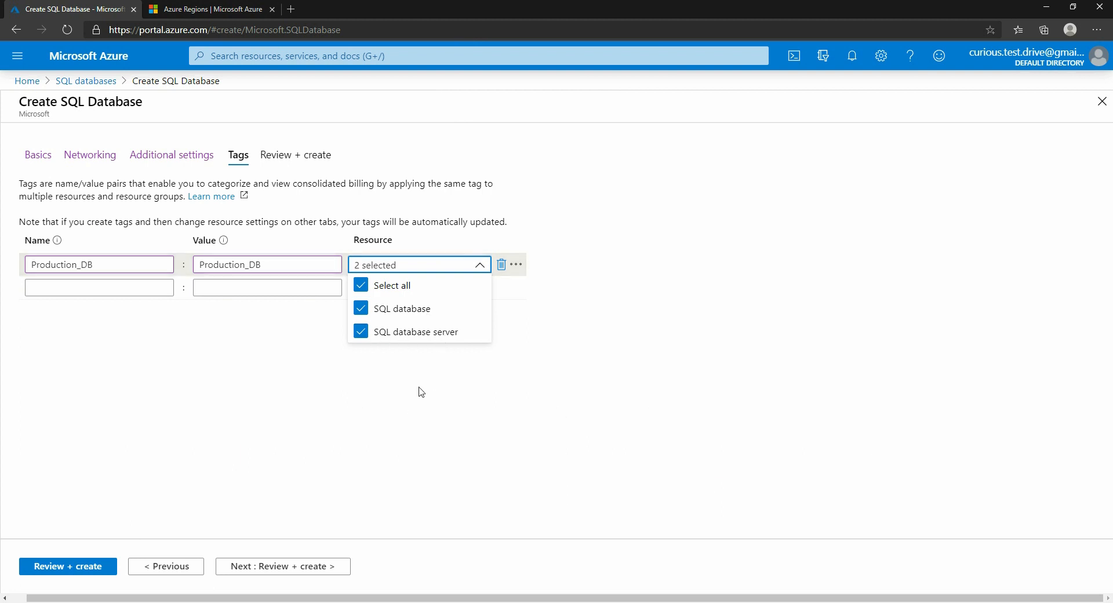
{"action": "left_click", "coordinate": [418, 413]}
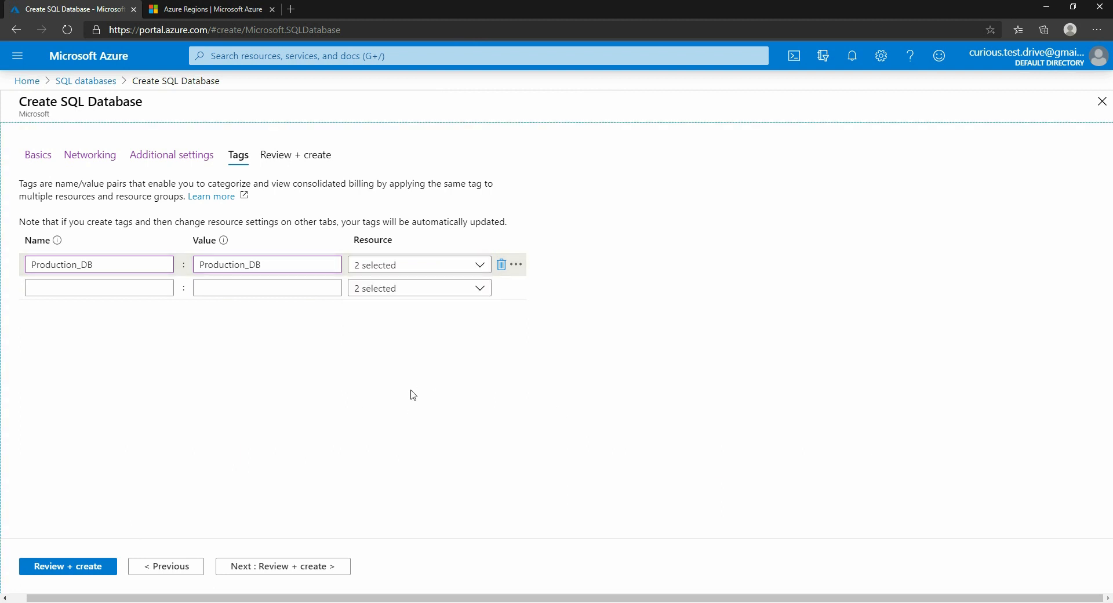
- Review the creation summary, checking the basics, networking with the client IP address, additional settings and tags
{"action": "left_click", "coordinate": [301, 567]}
{"action": "scroll", "coordinate": [315, 372], "scroll_direction": "down", "scroll_amount": 2}
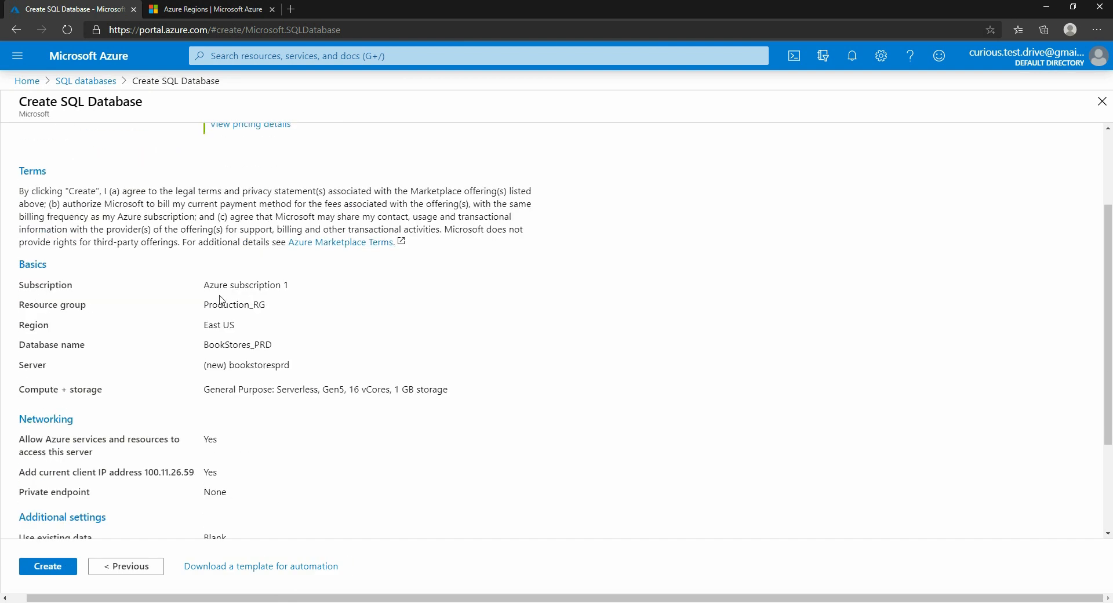
{"action": "scroll", "coordinate": [323, 363], "scroll_direction": "down", "scroll_amount": 2}
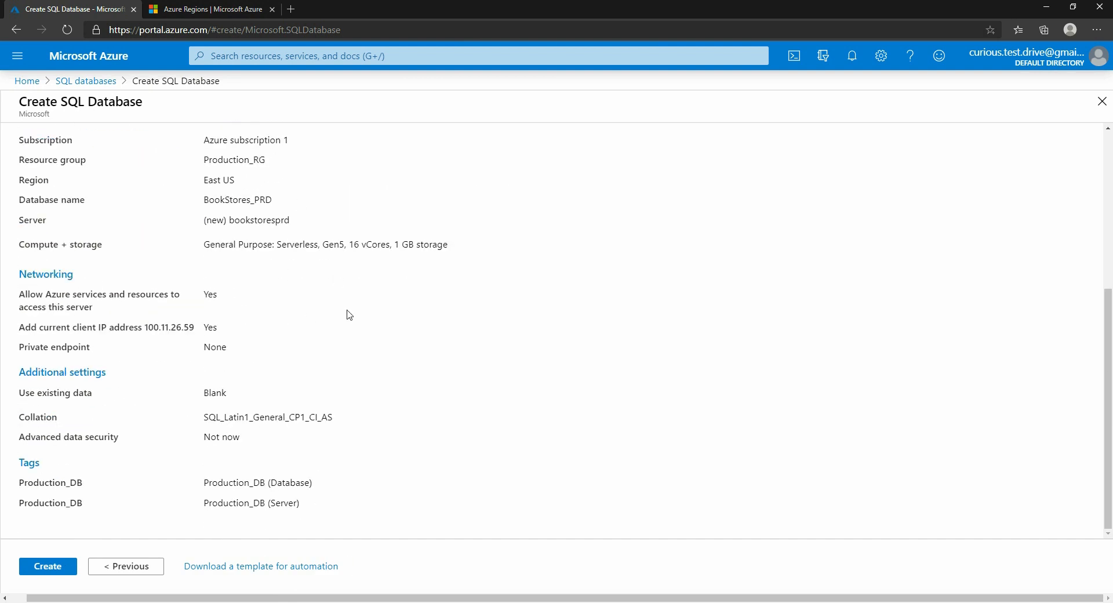
{"action": "scroll", "coordinate": [342, 368], "scroll_direction": "up", "scroll_amount": 3}
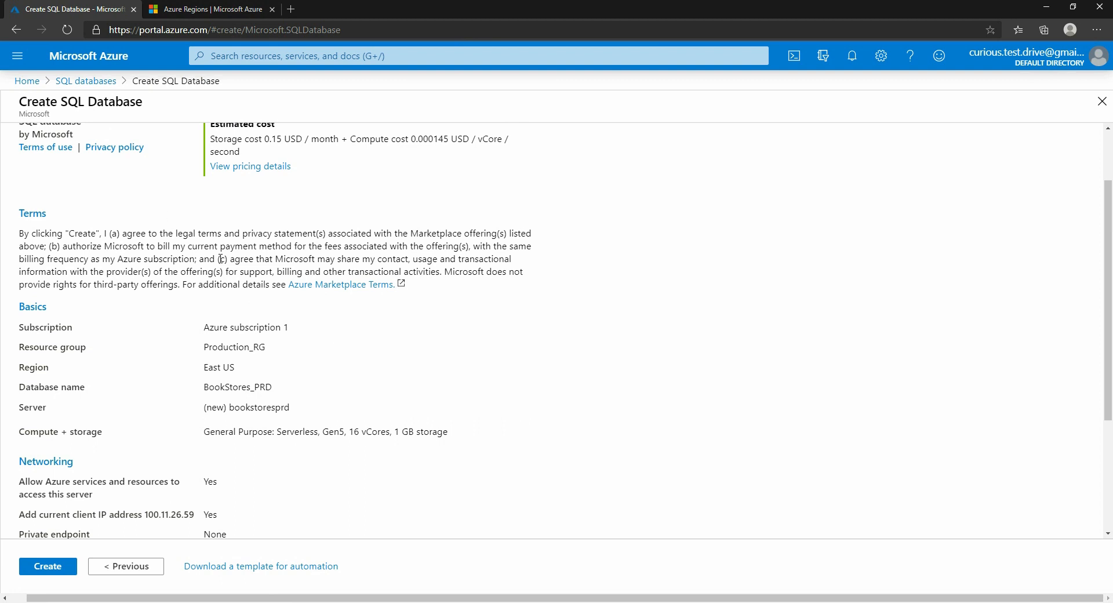
{"action": "scroll", "coordinate": [263, 330], "scroll_direction": "up", "scroll_amount": 1}
{"action": "scroll", "coordinate": [263, 331], "scroll_direction": "down", "scroll_amount": 3}
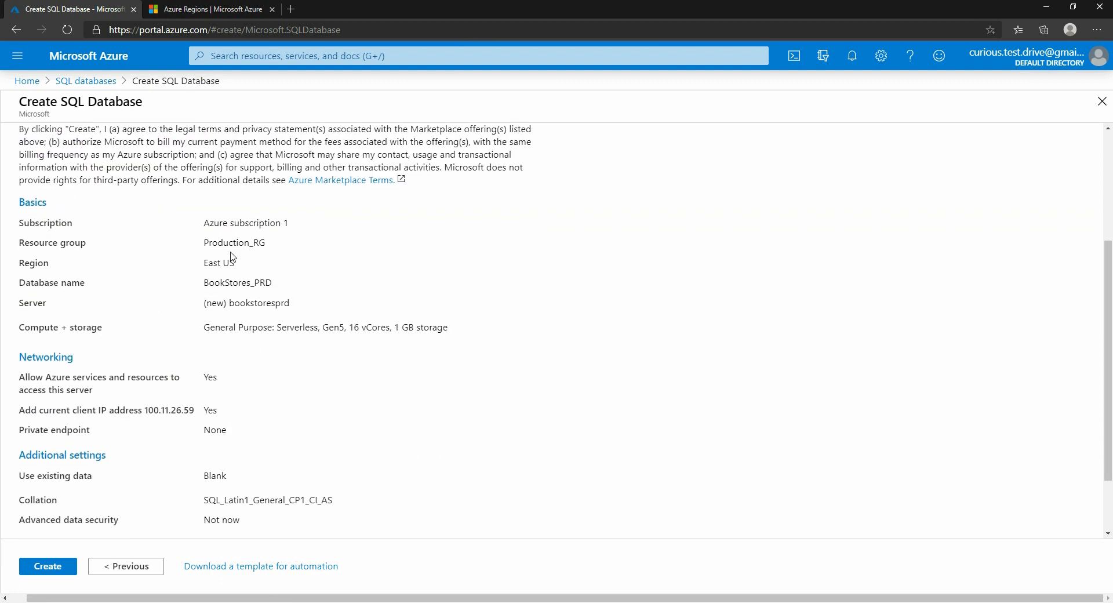
{"action": "scroll", "coordinate": [281, 377], "scroll_direction": "down", "scroll_amount": 2}
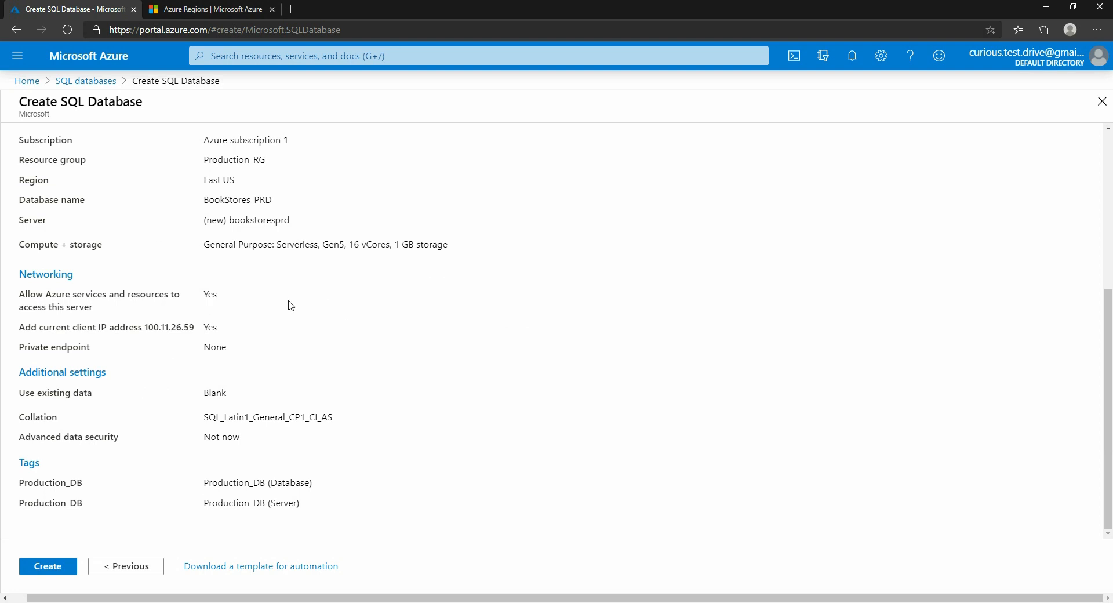
{"action": "scroll", "coordinate": [307, 368], "scroll_direction": "up", "scroll_amount": 2}
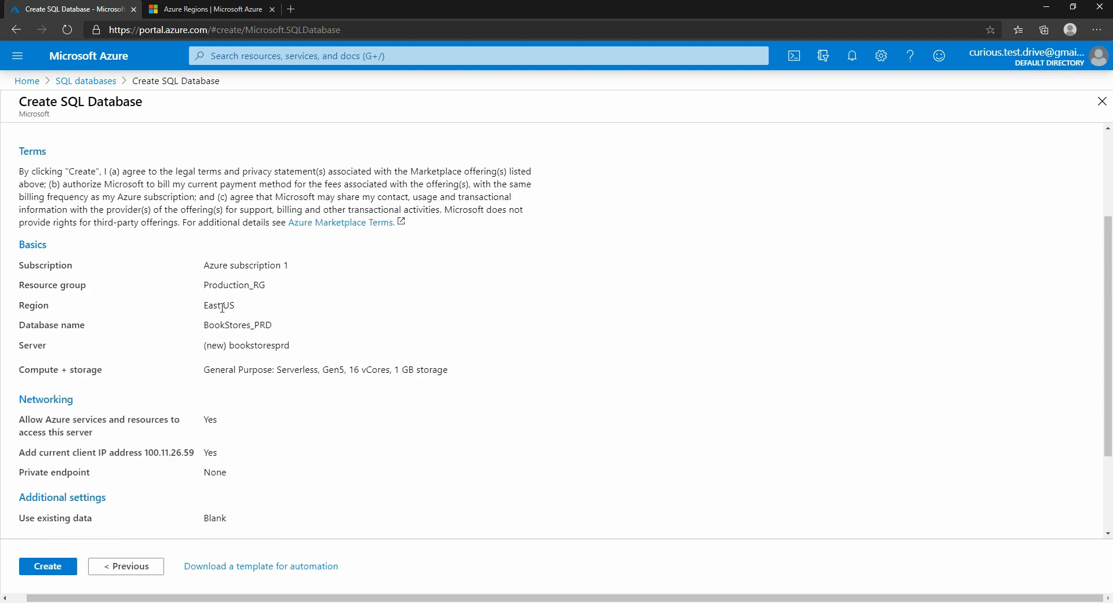
{"action": "scroll", "coordinate": [290, 366], "scroll_direction": "down", "scroll_amount": 2}
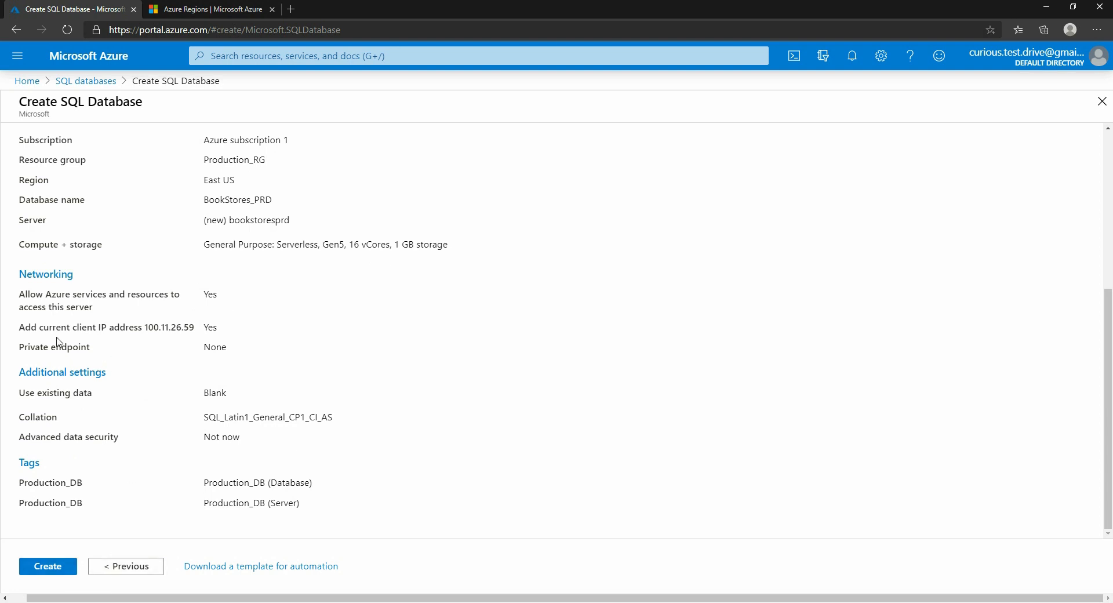
{"action": "left_click_drag", "start_coordinate": [145, 326], "coordinate": [208, 327]}
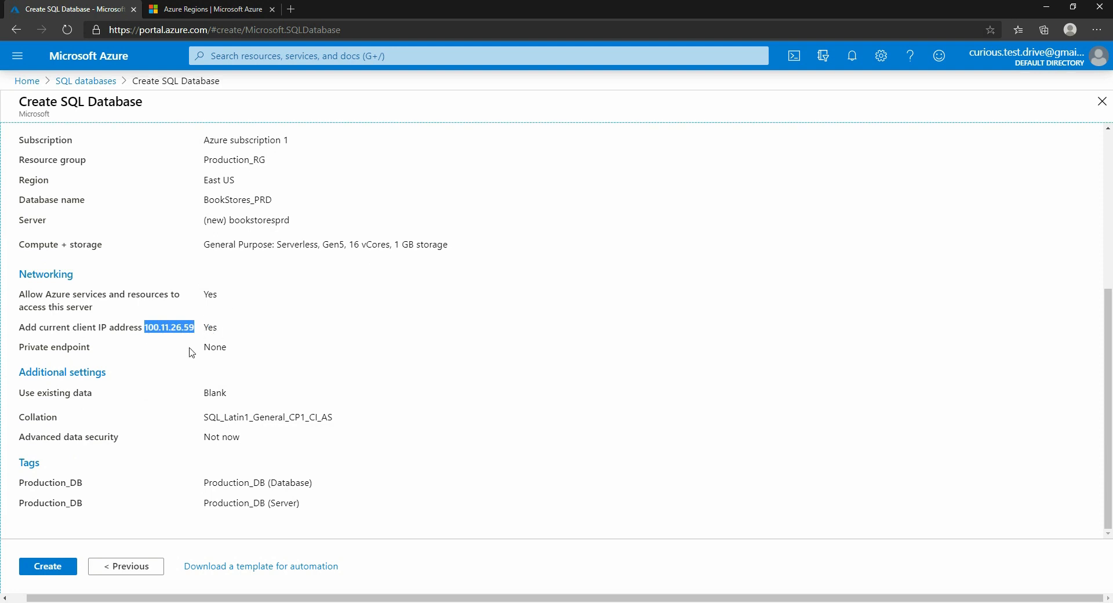
- Create the SQL database and, once it is deployed, go to the BookStores_PRD resource
{"action": "left_click", "coordinate": [60, 566]}
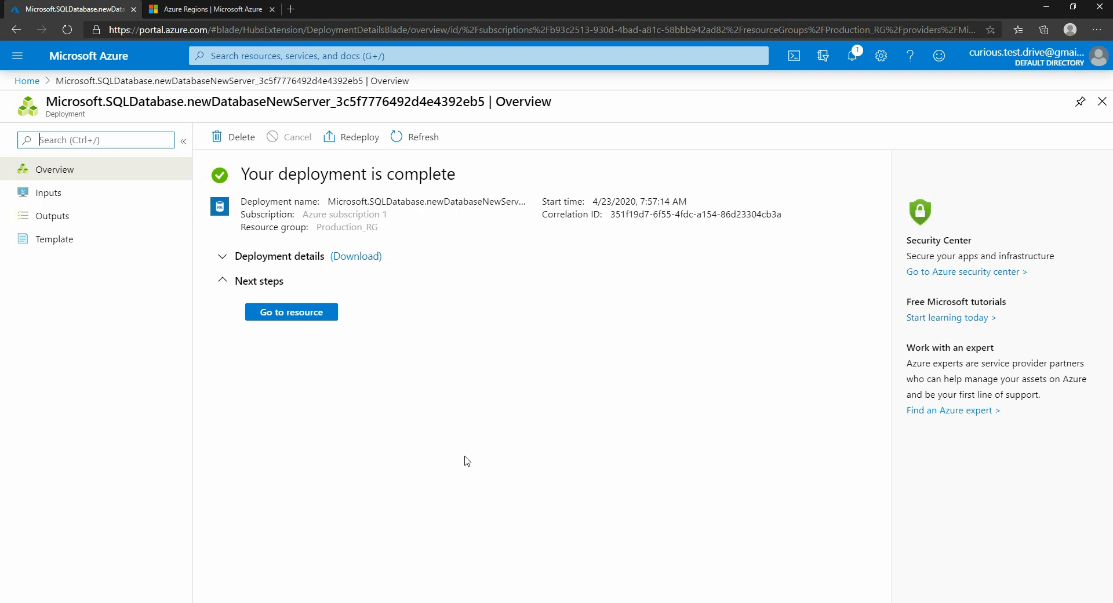
{"action": "left_click", "coordinate": [307, 318]}
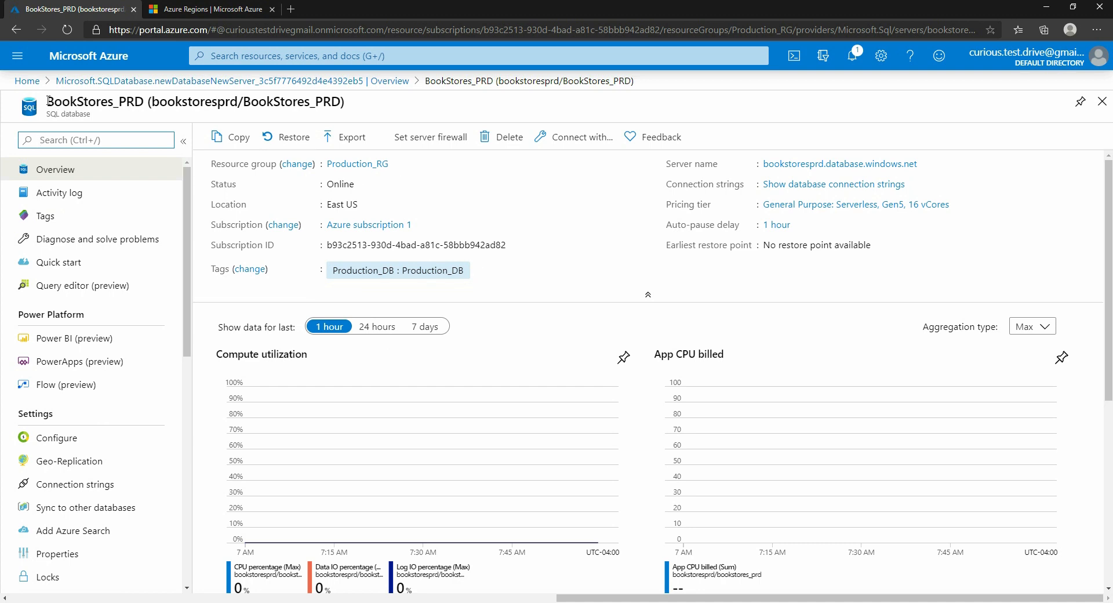
{"action": "left_click_drag", "start_coordinate": [48, 101], "coordinate": [145, 100]}
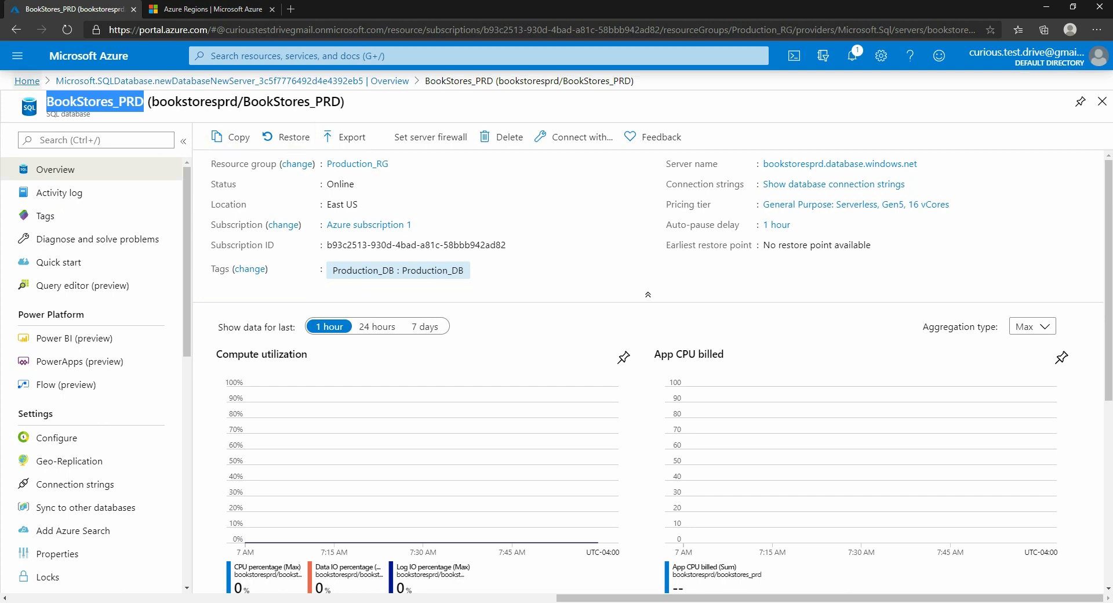
- Return to the portal home and open the BookStores_PRD database through the Production_RG resource group
{"action": "left_click", "coordinate": [27, 81]}
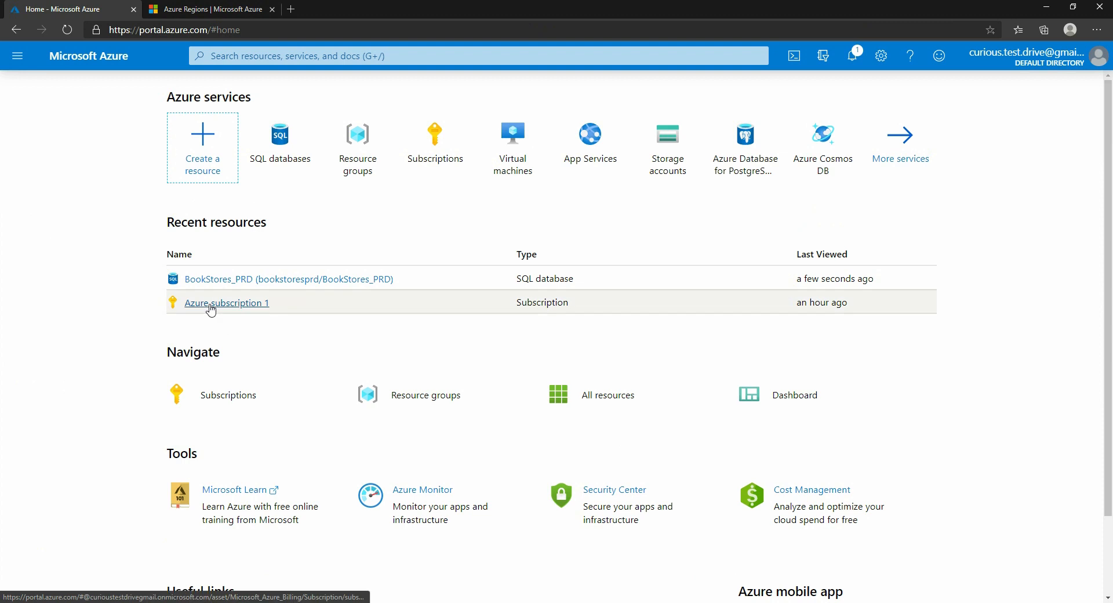
{"action": "left_click", "coordinate": [352, 153]}
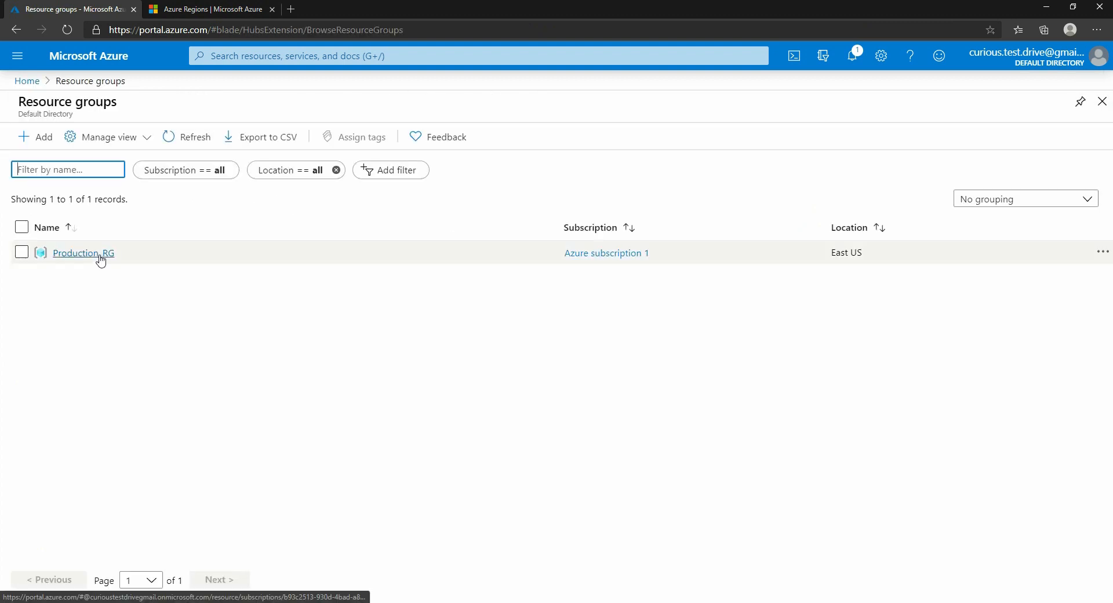
{"action": "left_click", "coordinate": [102, 257]}
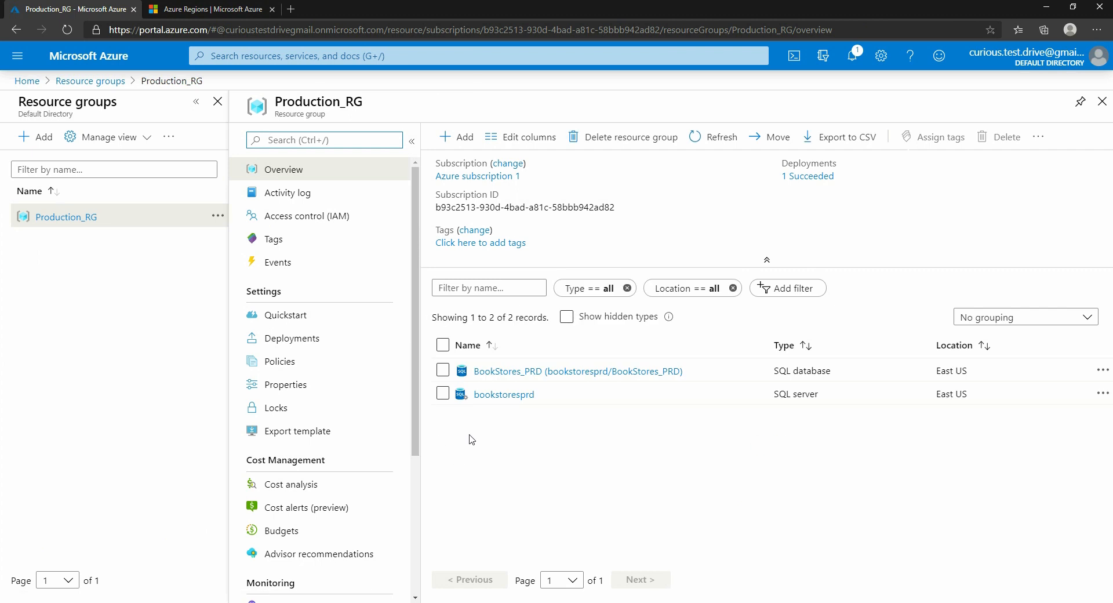
{"action": "left_click", "coordinate": [575, 378]}
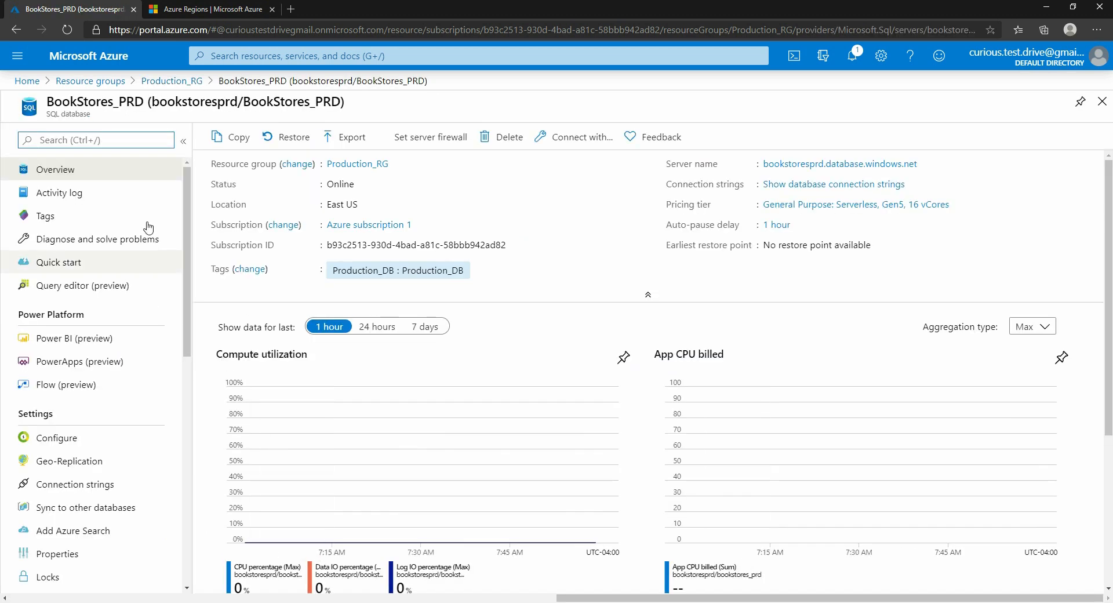
{"action": "left_click_drag", "start_coordinate": [186, 238], "coordinate": [207, 225]}
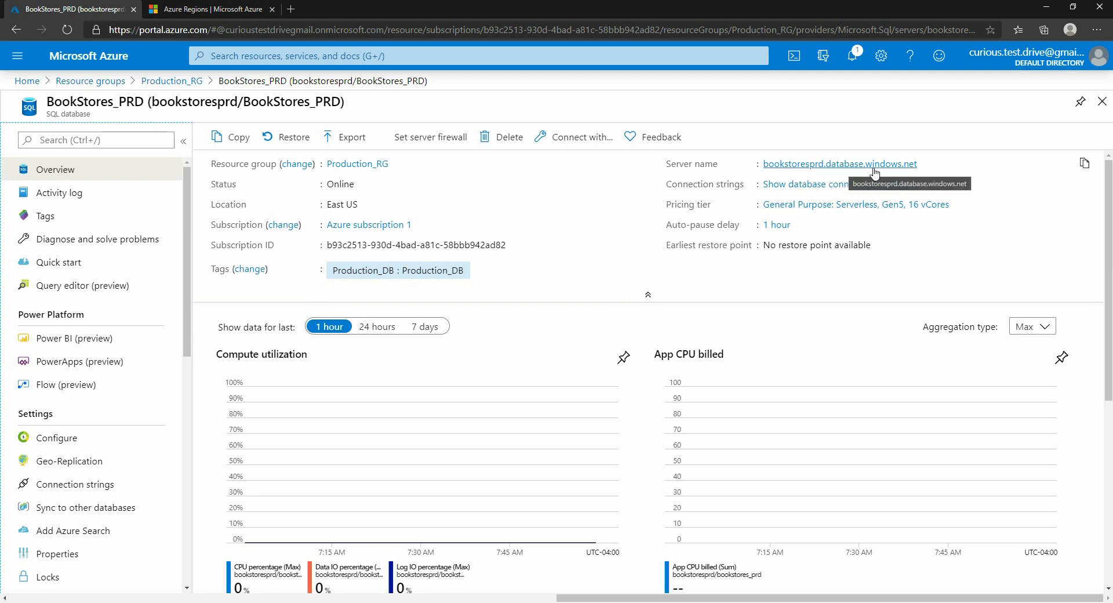
- Copy the database's server name, switch to SQL Server Management Studio, and enter it as the server name of a new Object Explorer connection
{"action": "left_click", "coordinate": [1084, 163]}
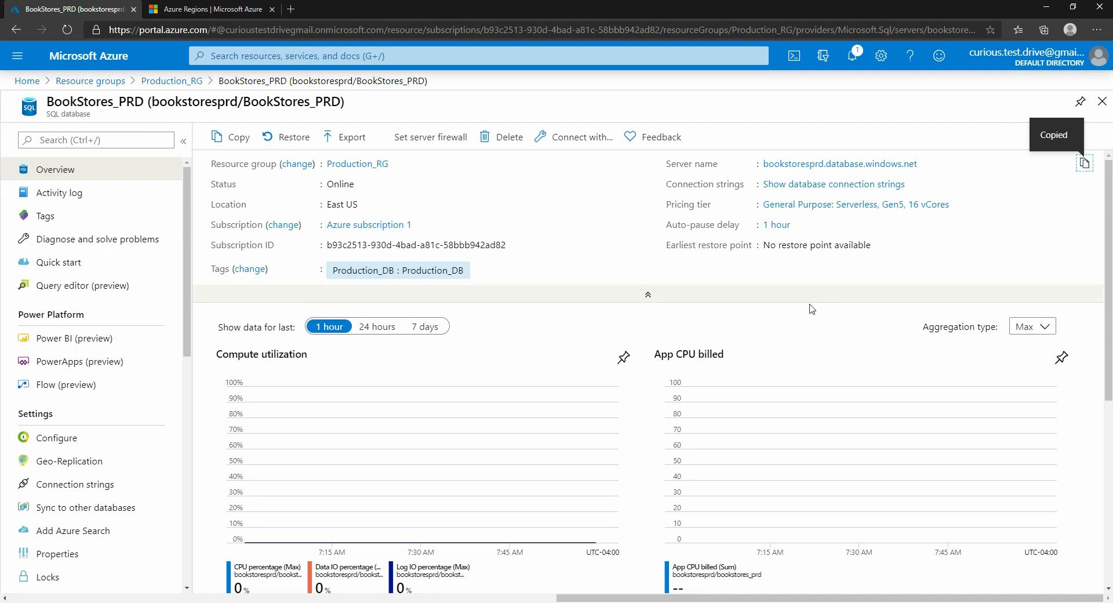
{"action": "key", "text": "alt+Tab"}
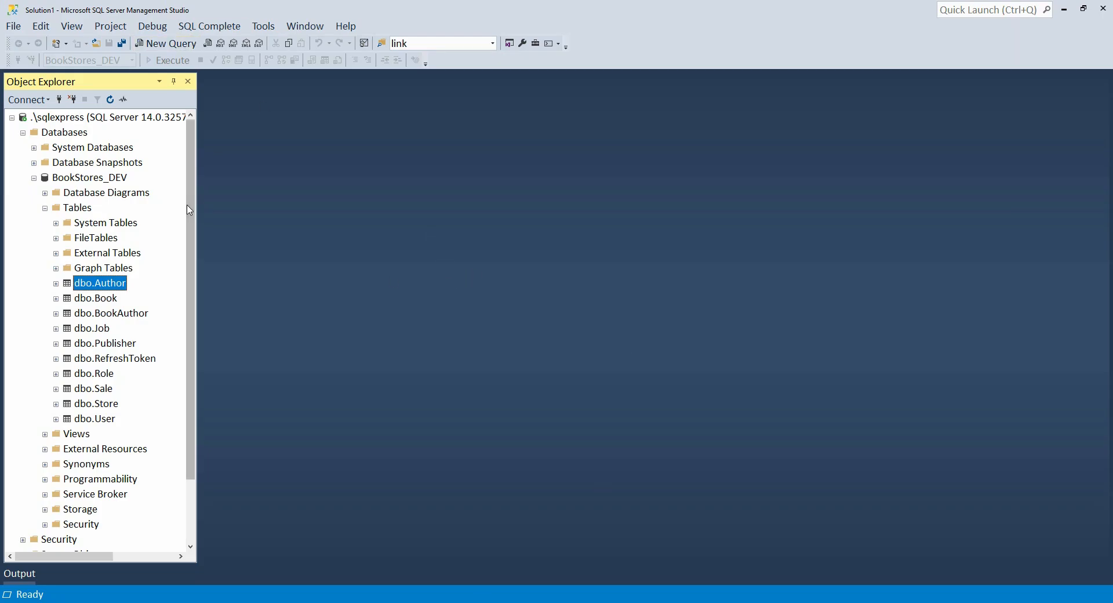
{"action": "left_click", "coordinate": [17, 29]}
{"action": "left_click", "coordinate": [26, 43]}
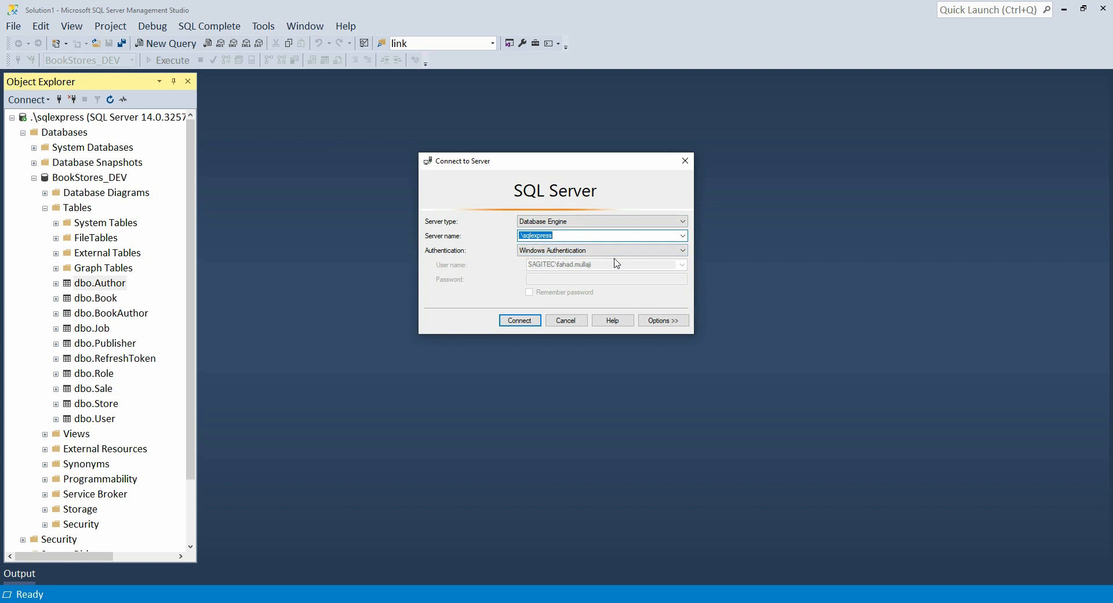
{"action": "key", "text": "ctrl+v"}
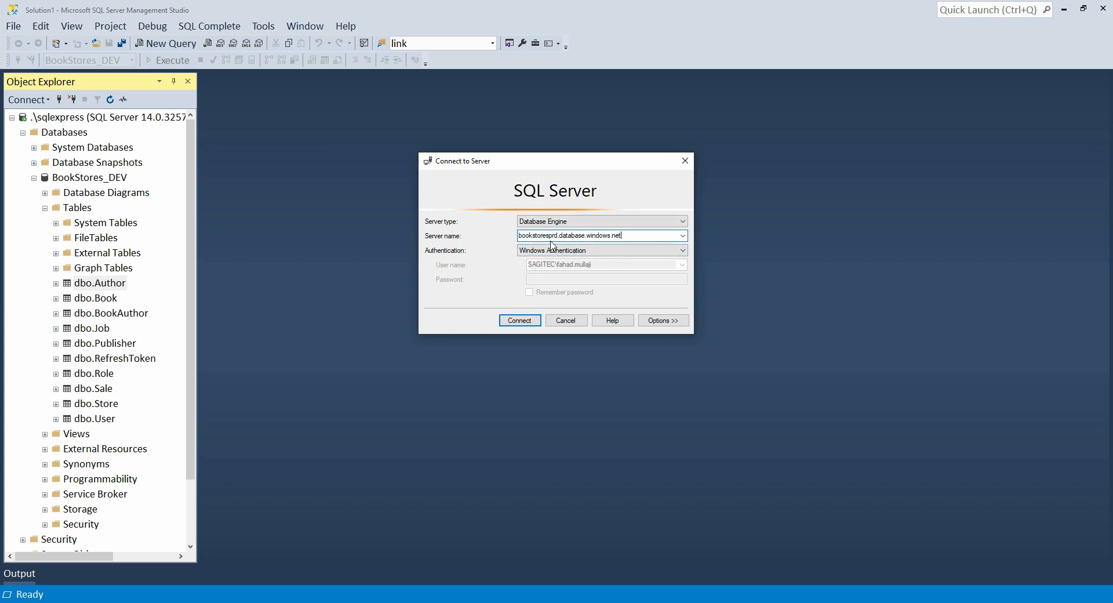
- Set SQL Server Authentication, enter the server admin login and password, and connect to the Azure server
{"action": "left_click", "coordinate": [586, 252]}
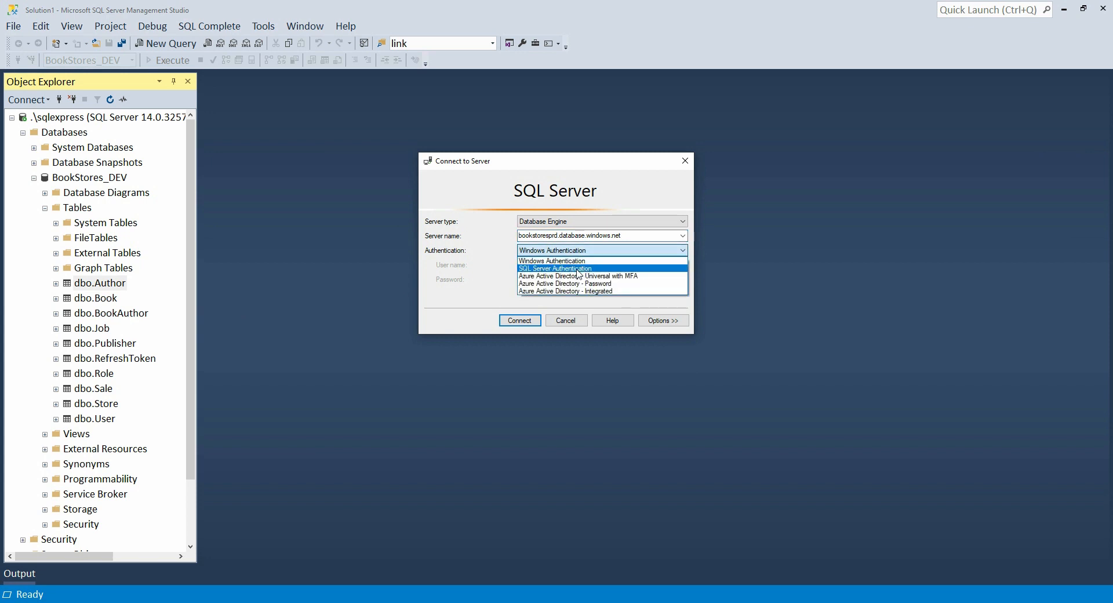
{"action": "left_click", "coordinate": [578, 269]}
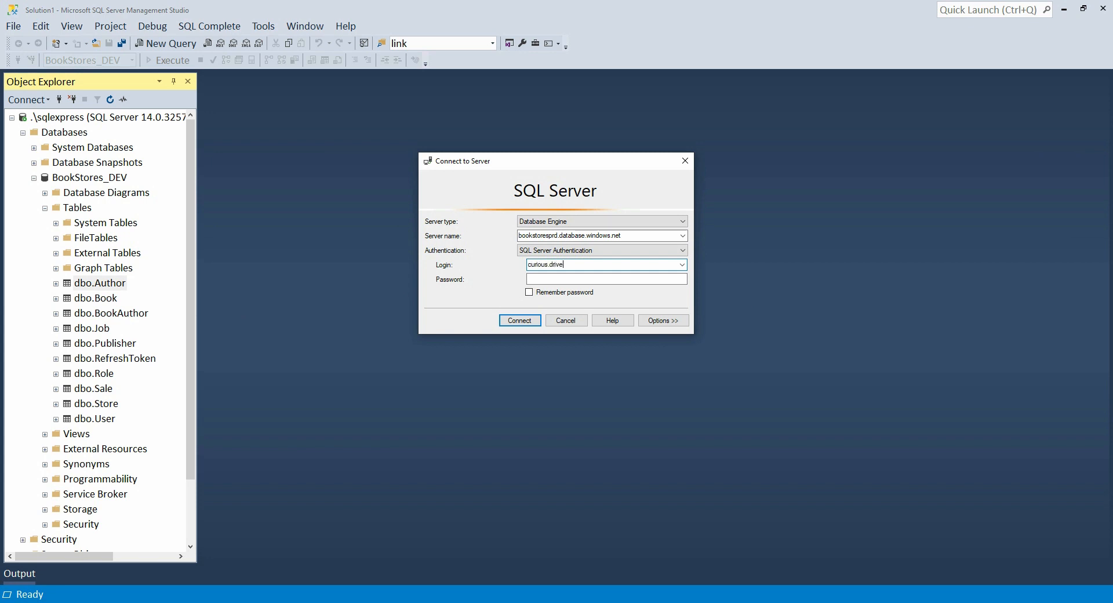
{"action": "left_click", "coordinate": [595, 278]}
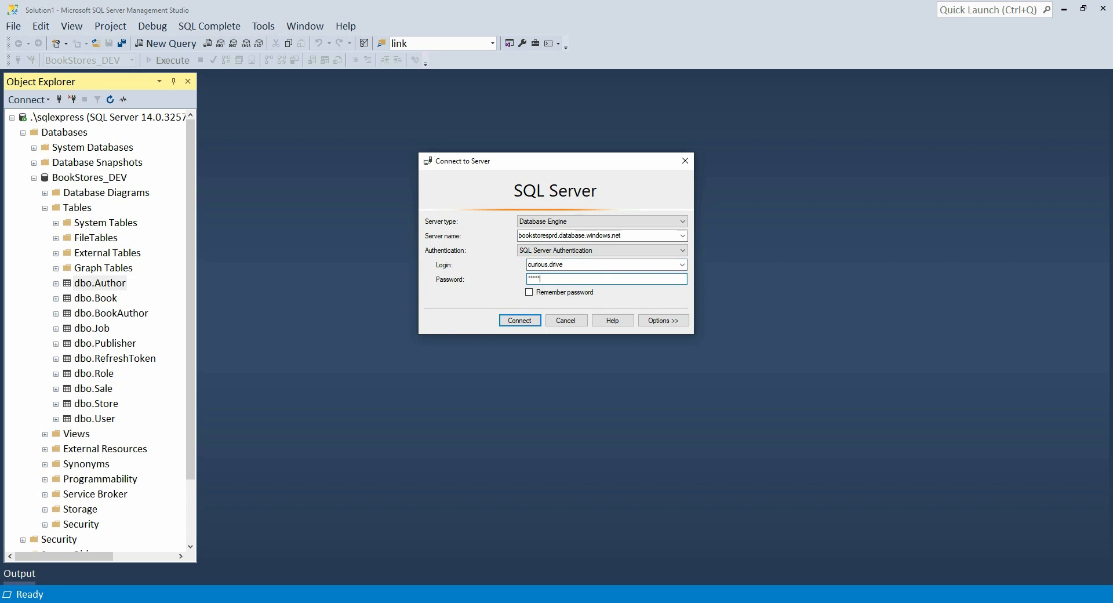
{"action": "key", "text": "Return"}
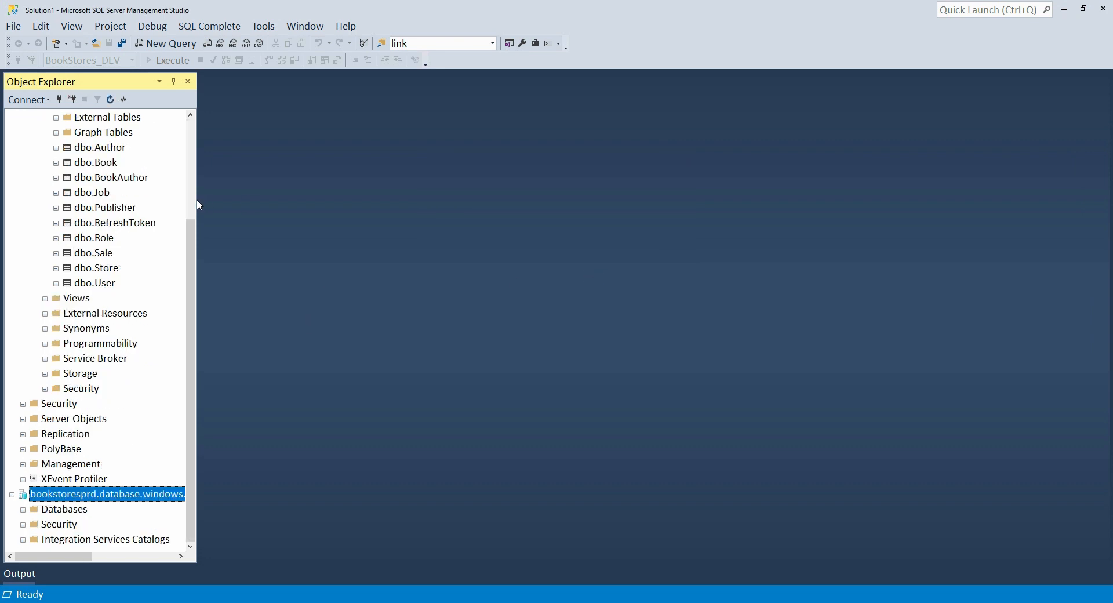
- Expand the Azure server's databases in Object Explorer and look through the BookStores_PRD tables, then collapse both BookStores databases
{"action": "scroll", "coordinate": [187, 195], "scroll_direction": "up", "scroll_amount": 3}
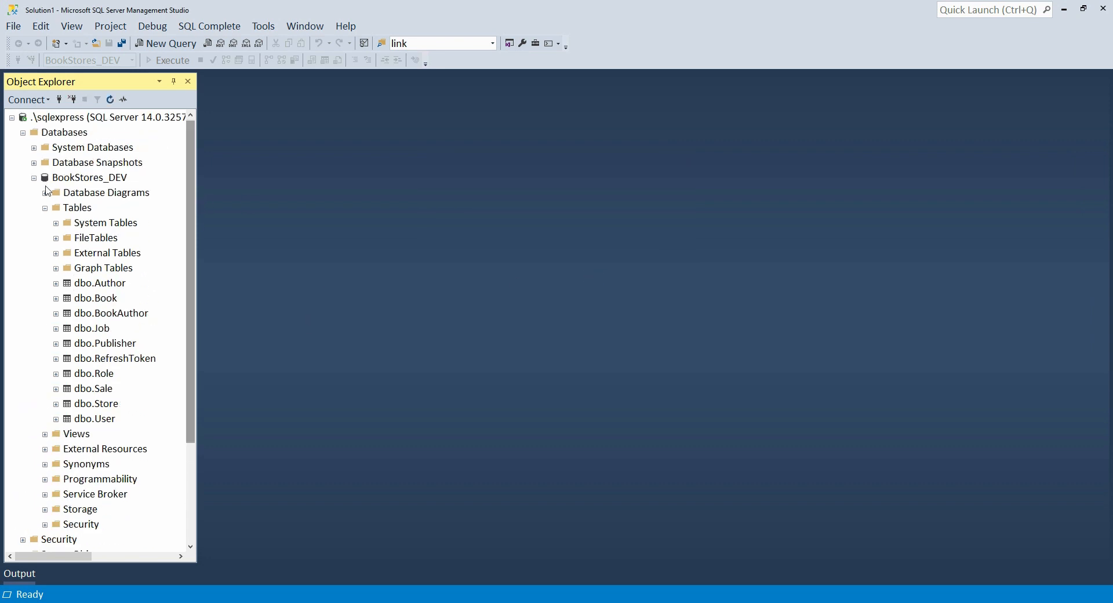
{"action": "left_click", "coordinate": [34, 178]}
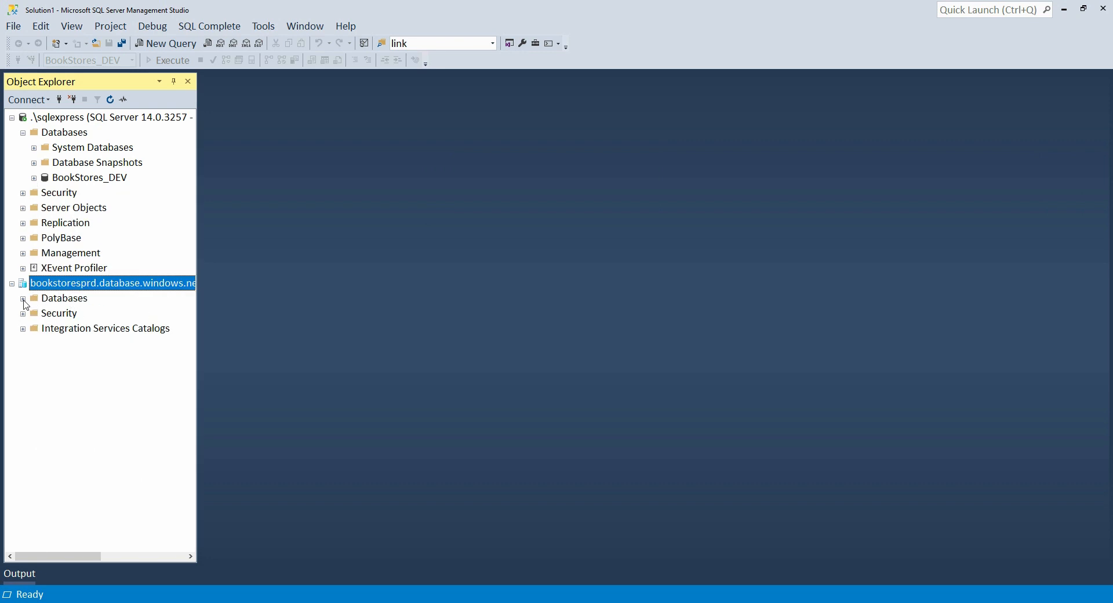
{"action": "left_click", "coordinate": [23, 298]}
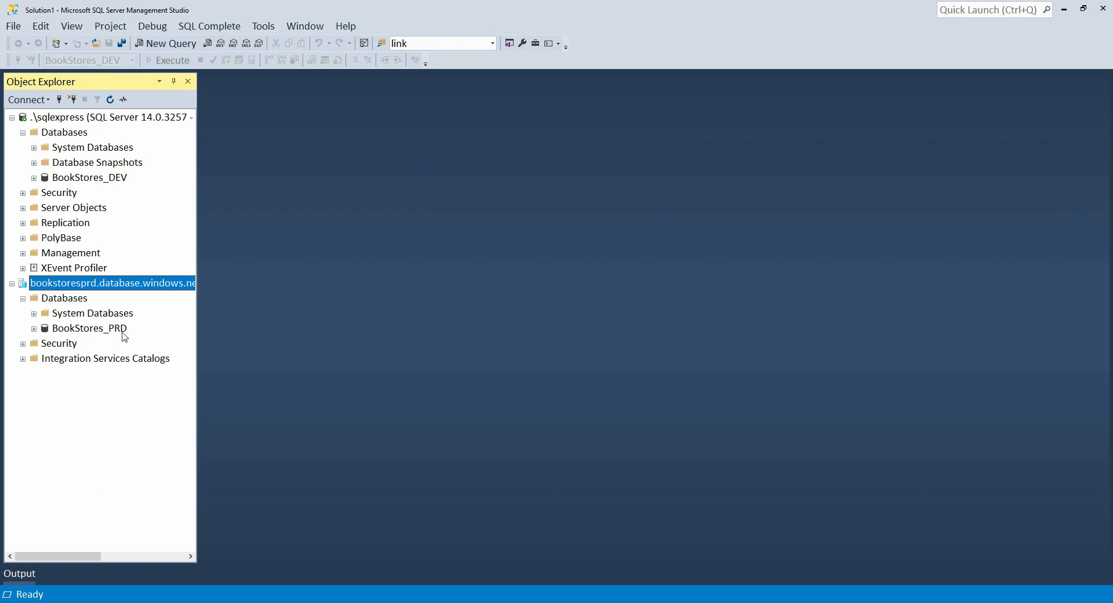
{"action": "left_click", "coordinate": [34, 328]}
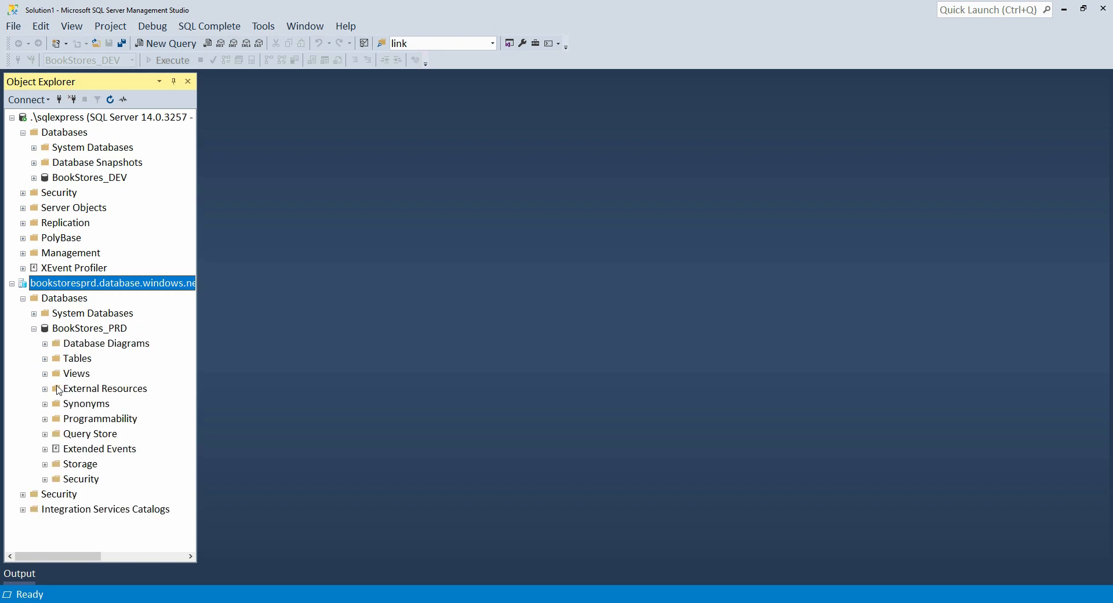
{"action": "left_click", "coordinate": [45, 358]}
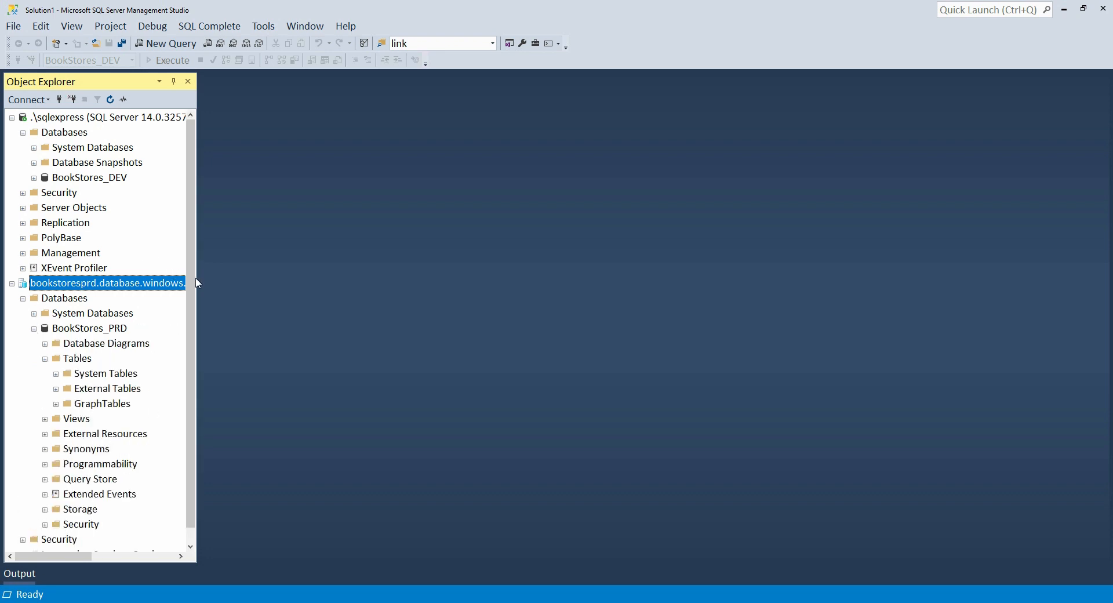
{"action": "left_click_drag", "start_coordinate": [195, 225], "coordinate": [219, 238]}
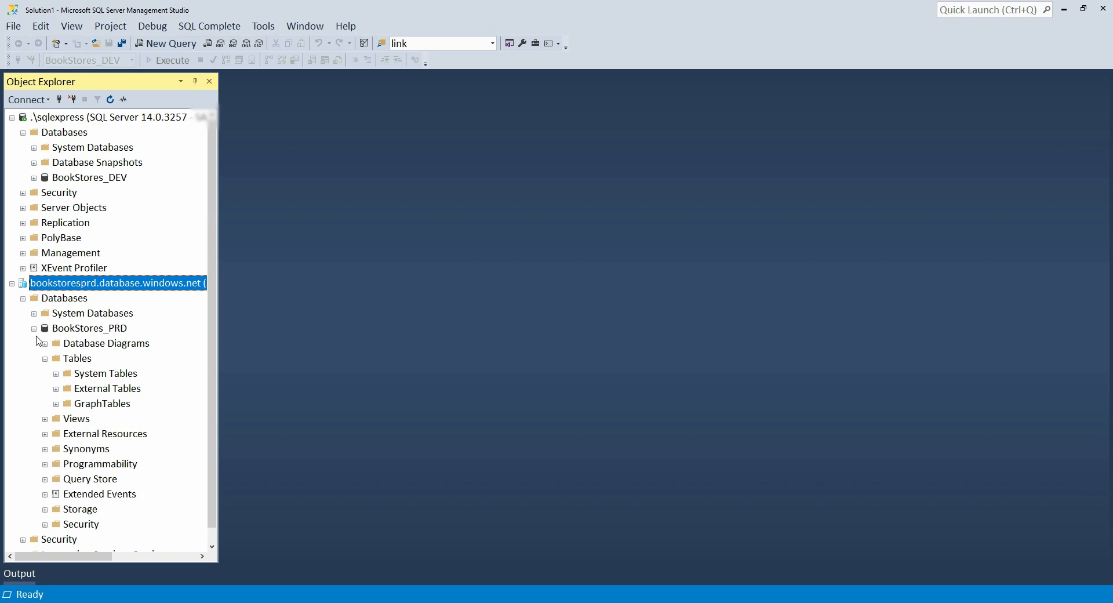
{"action": "left_click", "coordinate": [34, 329]}
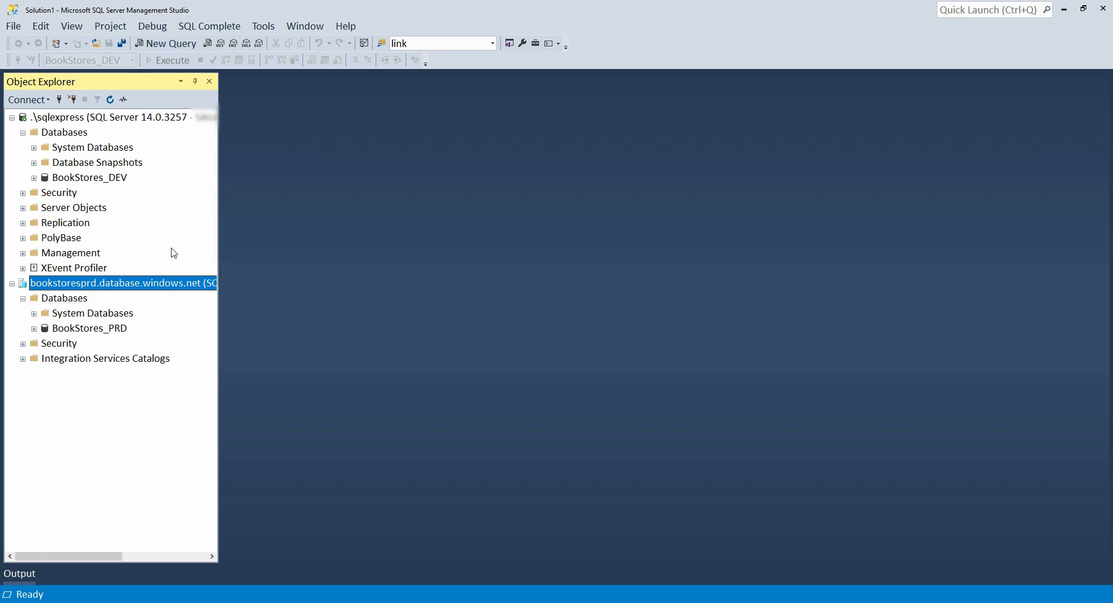
- Start the Generate Scripts task for BookStores_DEV and choose all of its tables as the specific database objects to script
{"action": "right_click", "coordinate": [101, 184]}
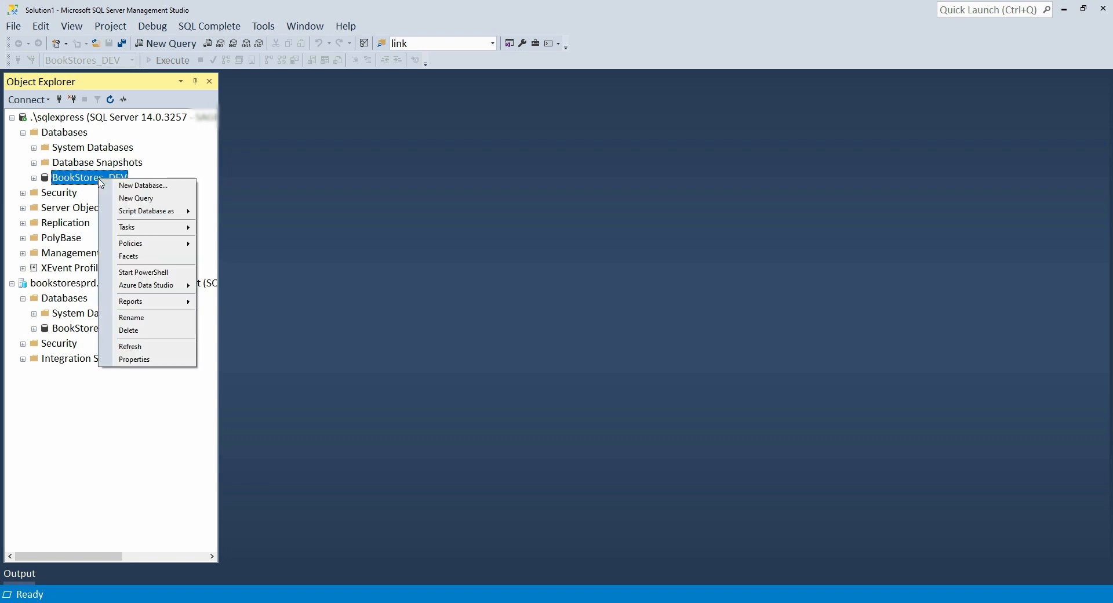
{"action": "mouse_move", "coordinate": [143, 229]}
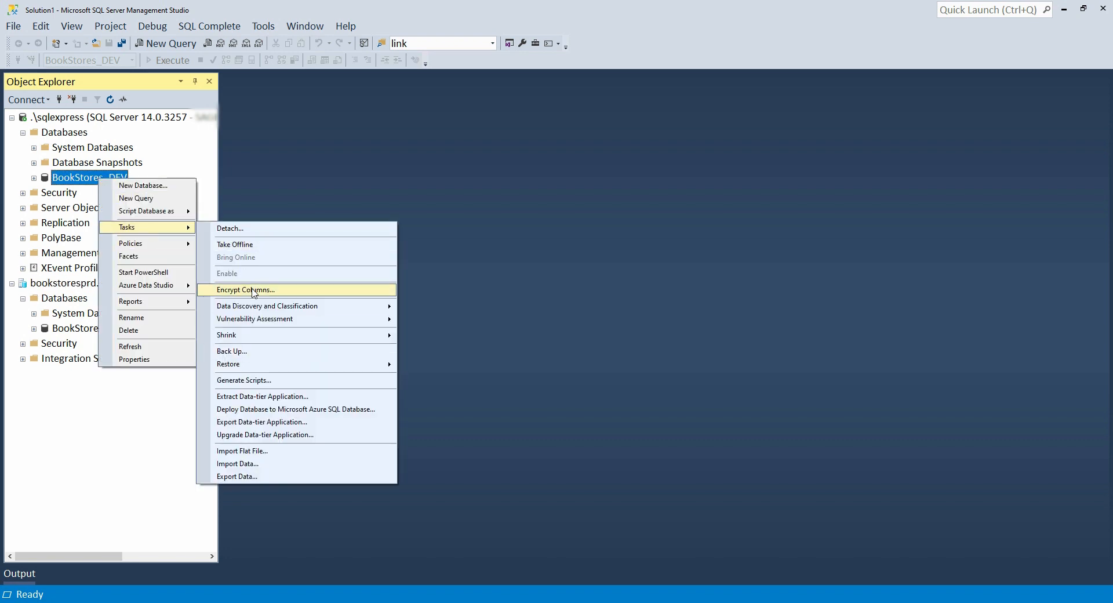
{"action": "left_click", "coordinate": [250, 380]}
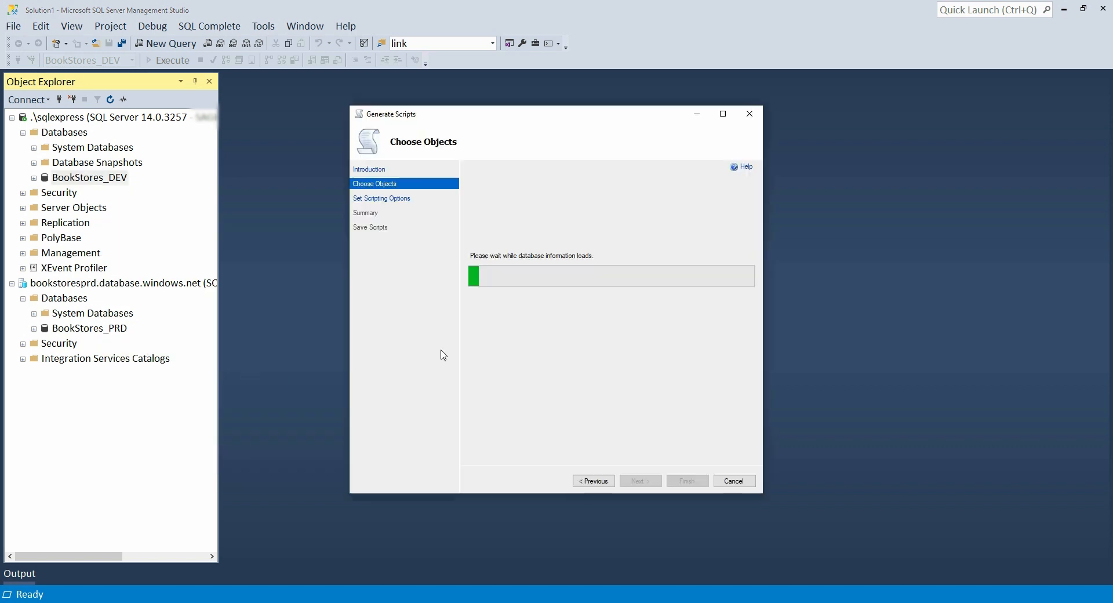
{"action": "left_click", "coordinate": [497, 227]}
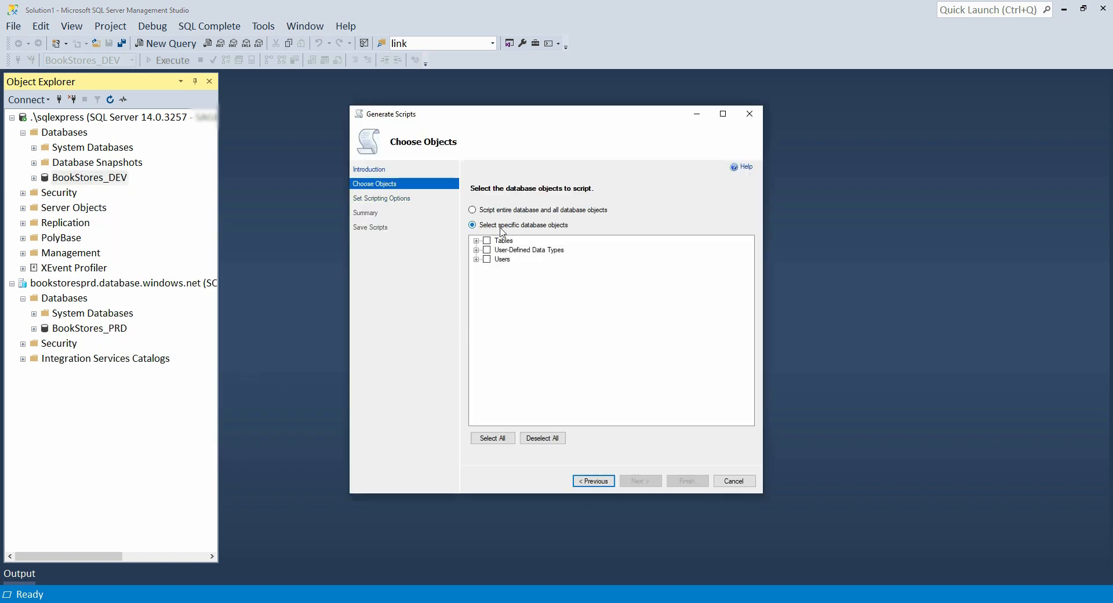
{"action": "left_click", "coordinate": [476, 240]}
{"action": "left_click", "coordinate": [487, 240]}
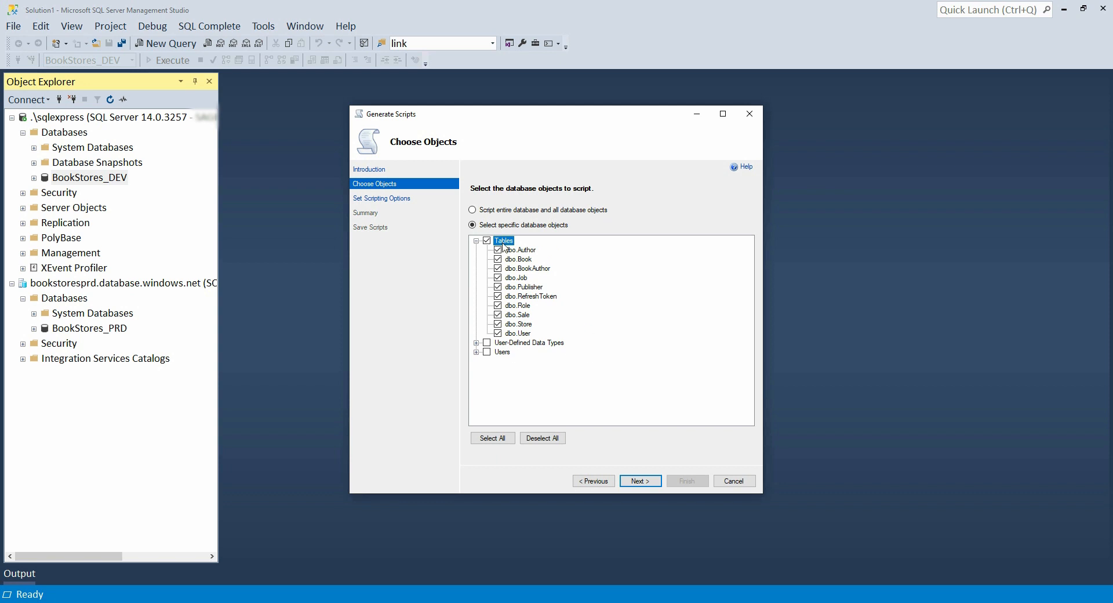
{"action": "left_click", "coordinate": [640, 482]}
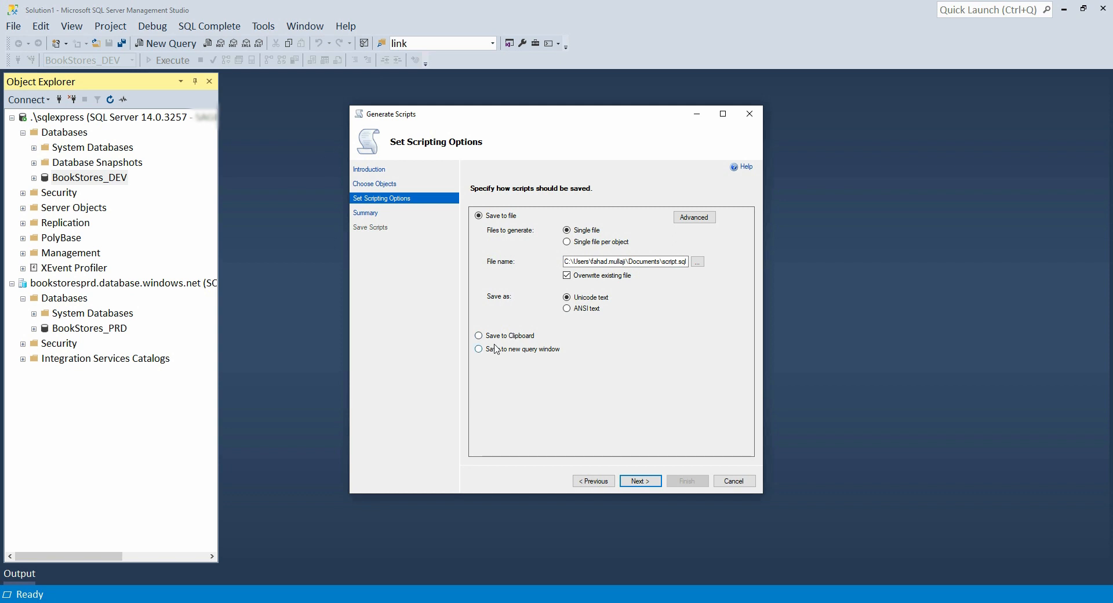
- Send the script output to a new query window and set the advanced option Types of data to script to Schema and data
{"action": "left_click", "coordinate": [529, 350]}
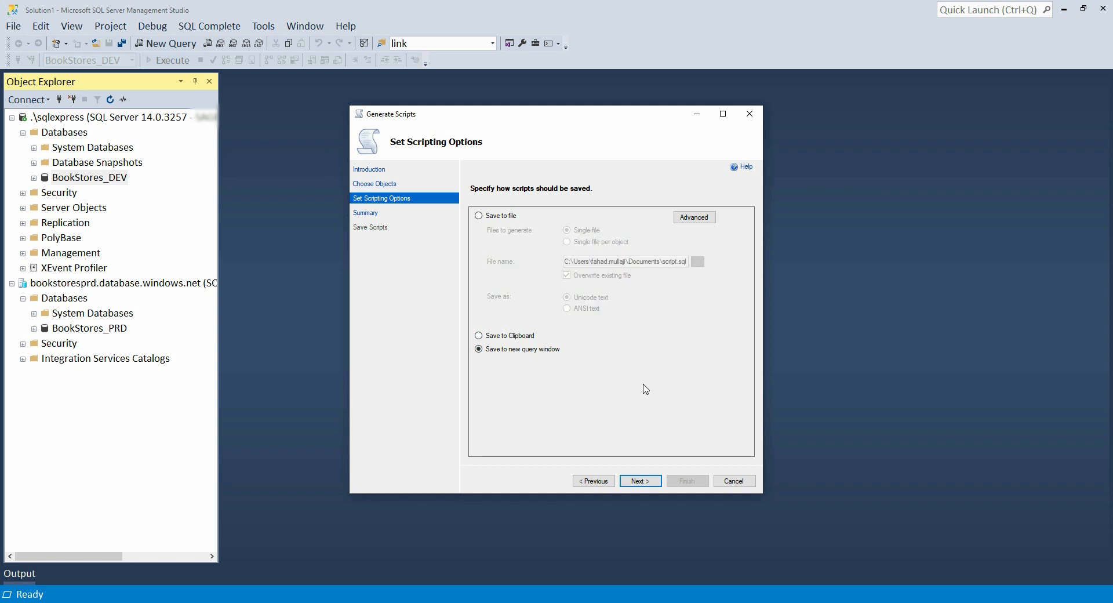
{"action": "left_click", "coordinate": [694, 217]}
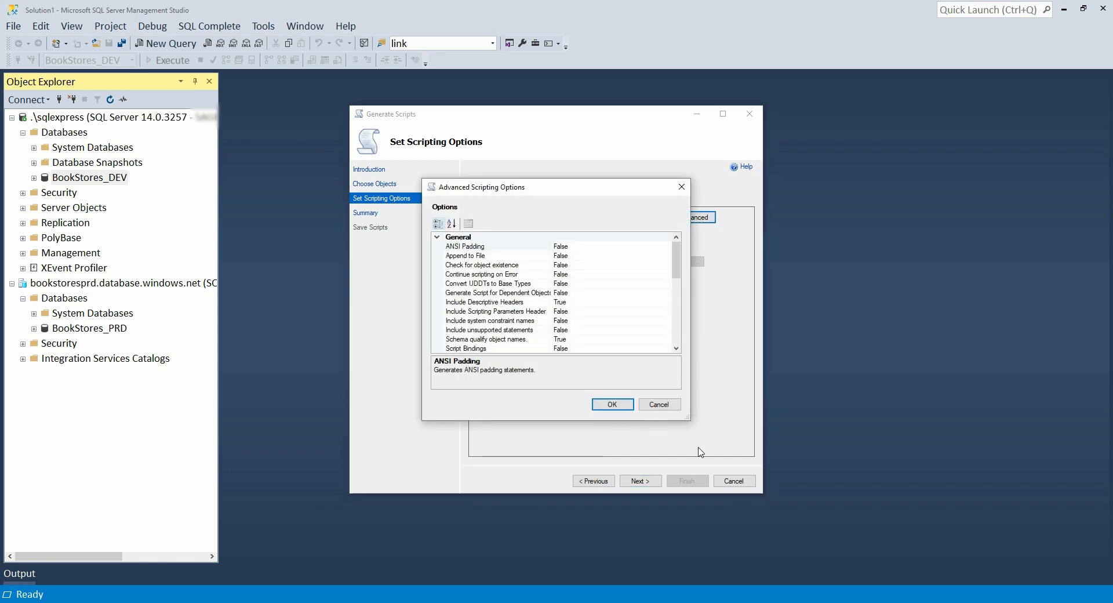
{"action": "left_click_drag", "start_coordinate": [687, 423], "coordinate": [847, 505]}
{"action": "left_click_drag", "start_coordinate": [835, 297], "coordinate": [838, 372]}
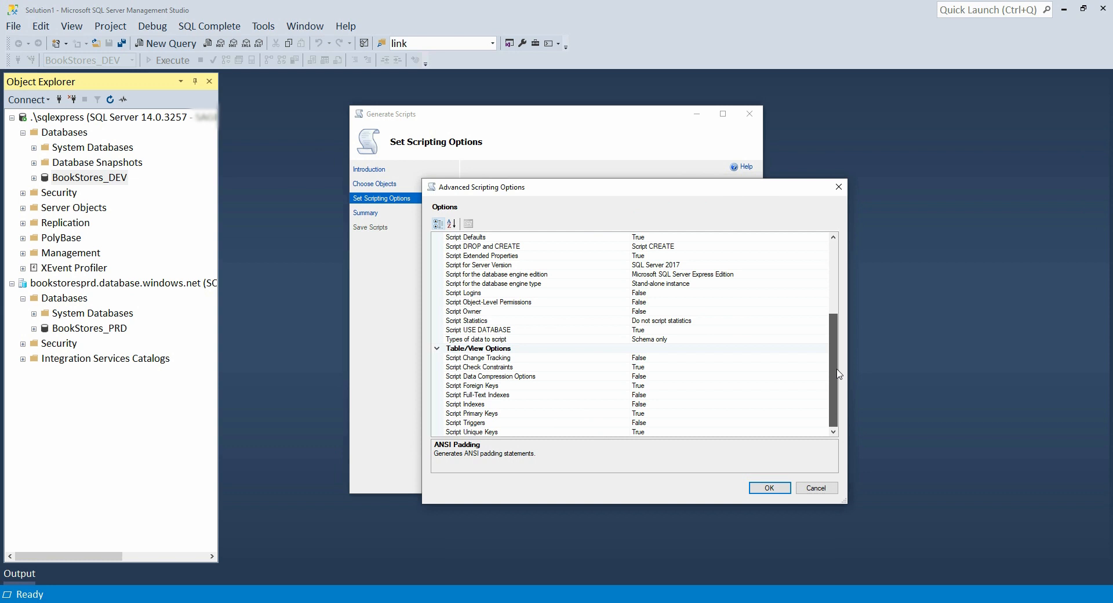
{"action": "left_click", "coordinate": [674, 341]}
{"action": "left_click", "coordinate": [823, 340]}
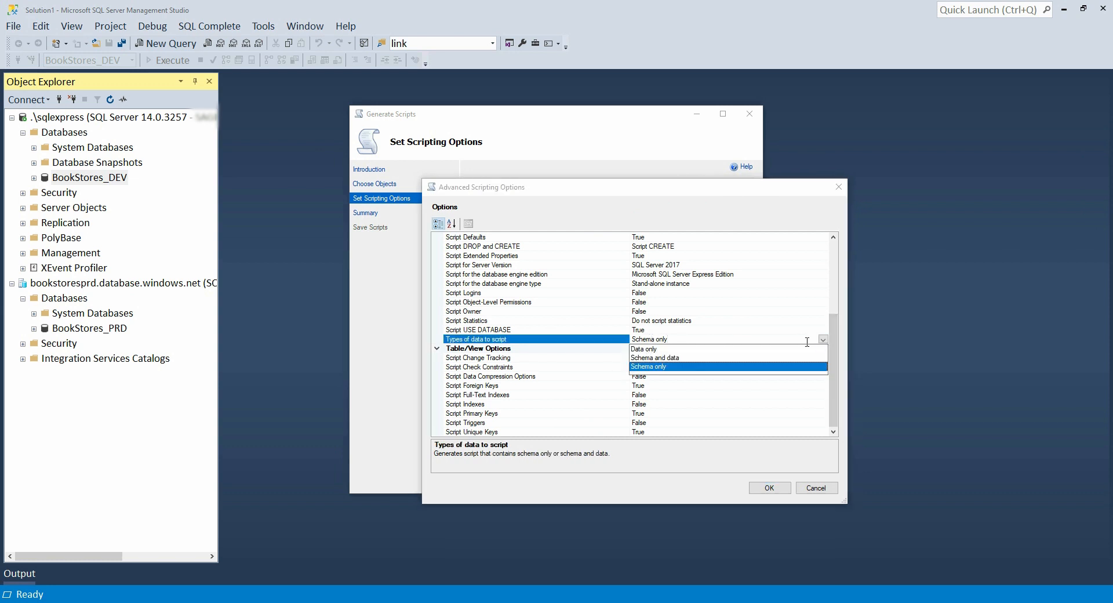
{"action": "left_click", "coordinate": [674, 358]}
- Set the advanced option Script USE DATABASE to False and accept the advanced scripting options
{"action": "left_click", "coordinate": [662, 329]}
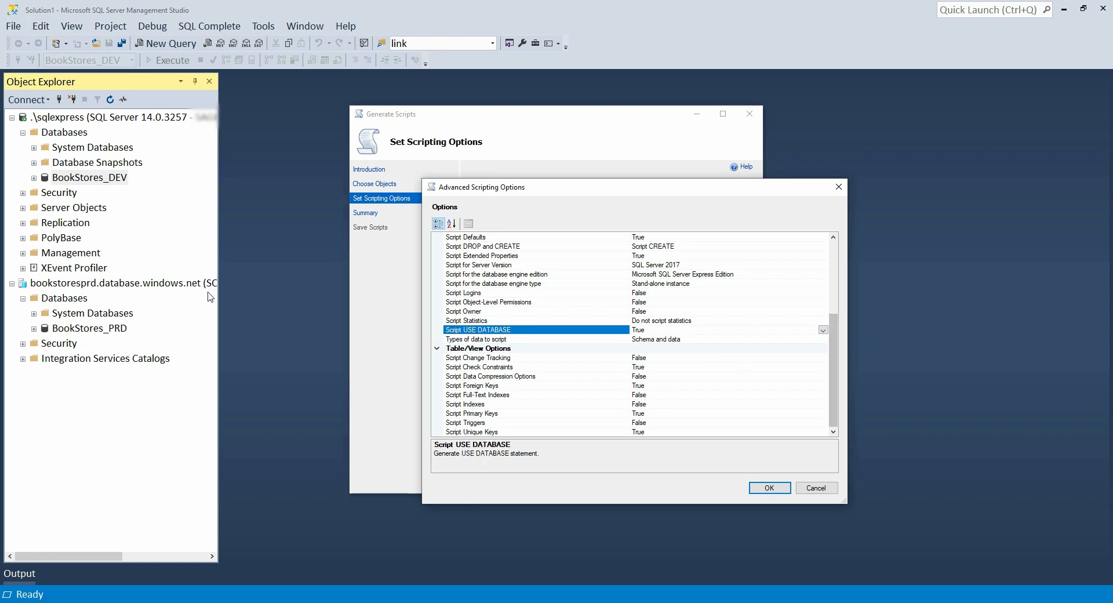
{"action": "left_click", "coordinate": [823, 329]}
{"action": "left_click", "coordinate": [650, 346]}
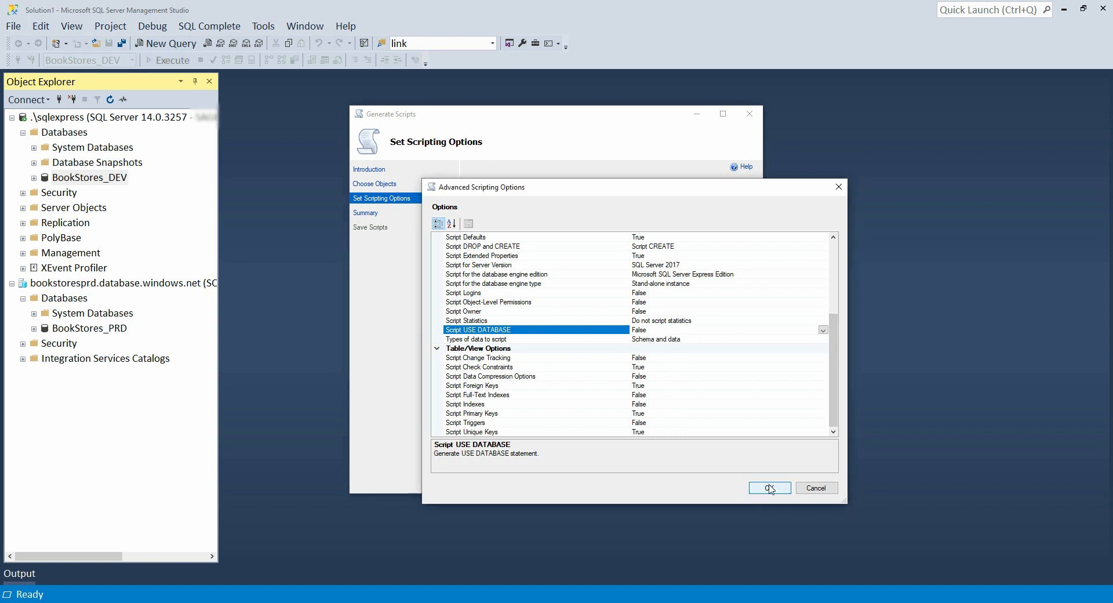
{"action": "left_click", "coordinate": [768, 489]}
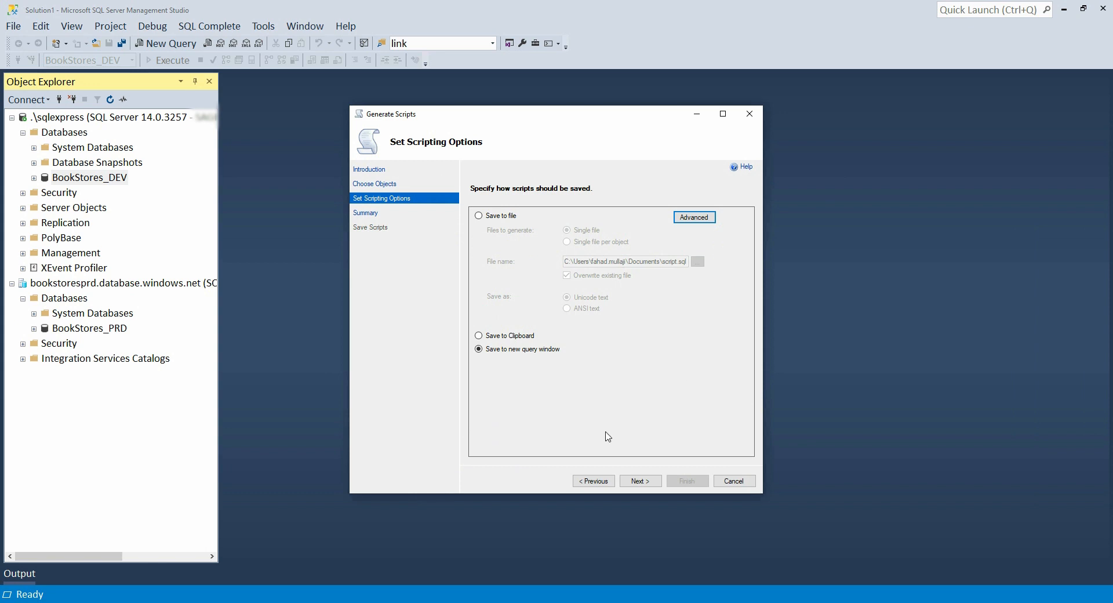
- Accept the scripting summary, generate the BookStores_DEV script, and finish the wizard
{"action": "left_click", "coordinate": [637, 482]}
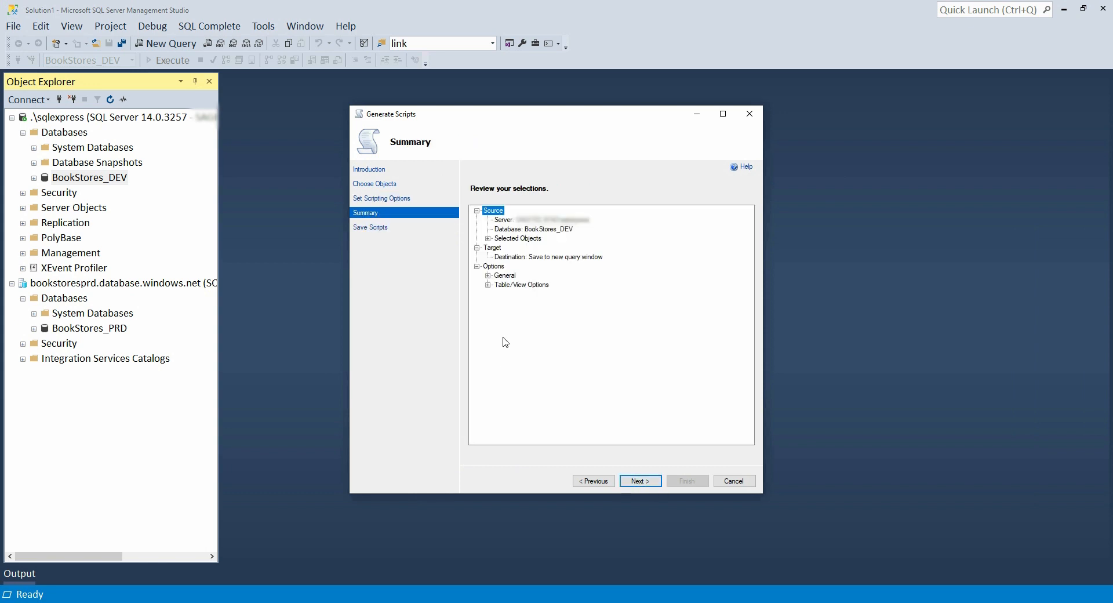
{"action": "left_click", "coordinate": [637, 482]}
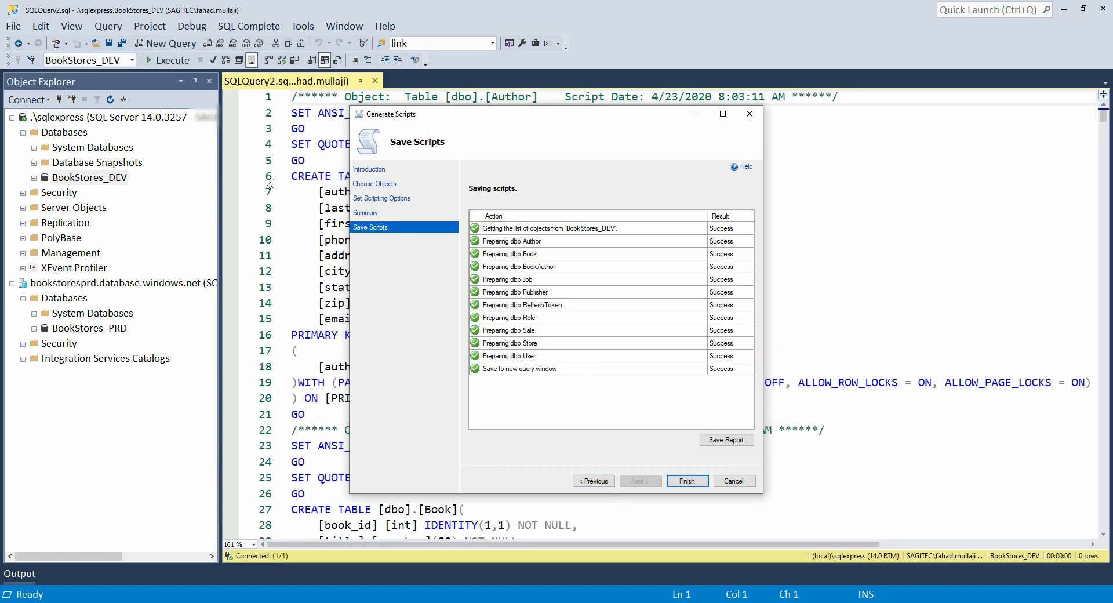
{"action": "left_click", "coordinate": [686, 482]}
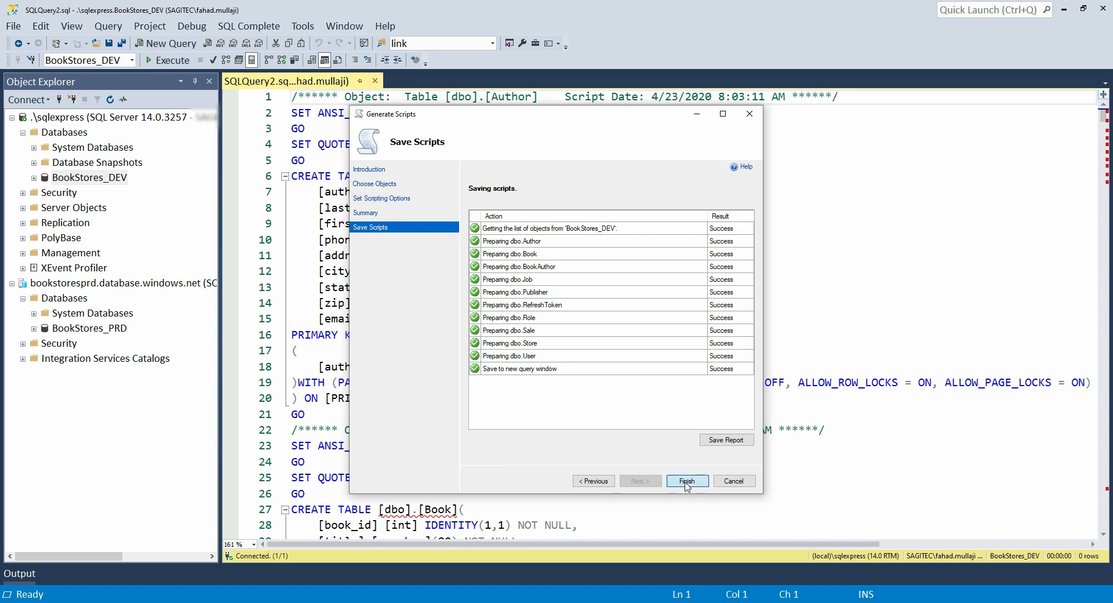
- Review the generated script's table definitions and the insert statements for the Author and Book data
{"action": "scroll", "coordinate": [660, 423], "scroll_direction": "down", "scroll_amount": 8}
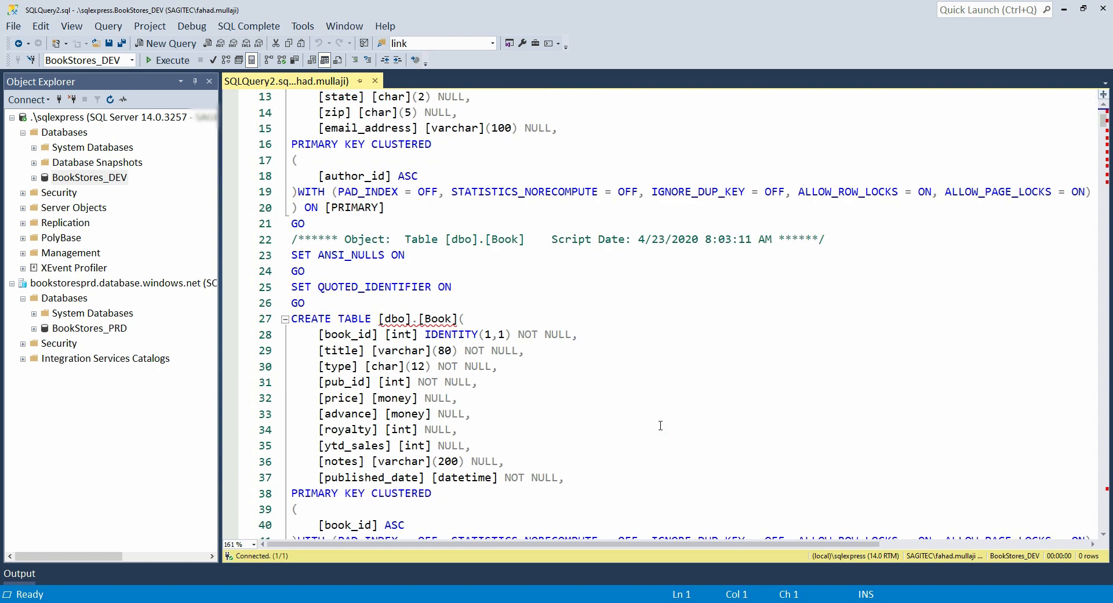
{"action": "scroll", "coordinate": [660, 425], "scroll_direction": "up", "scroll_amount": 8}
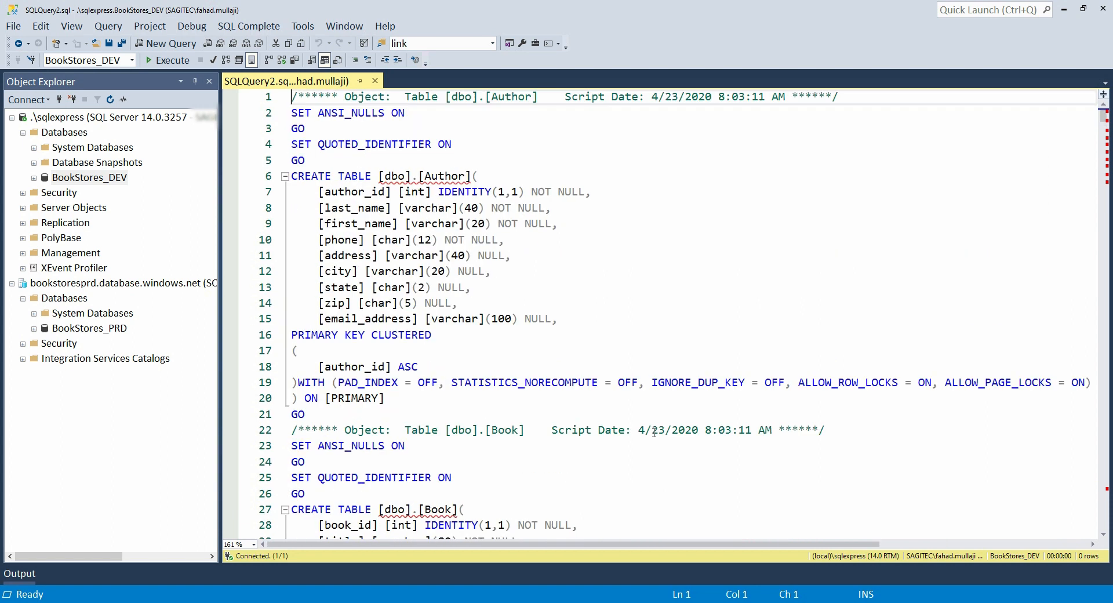
{"action": "scroll", "coordinate": [658, 364], "scroll_direction": "down", "scroll_amount": 11}
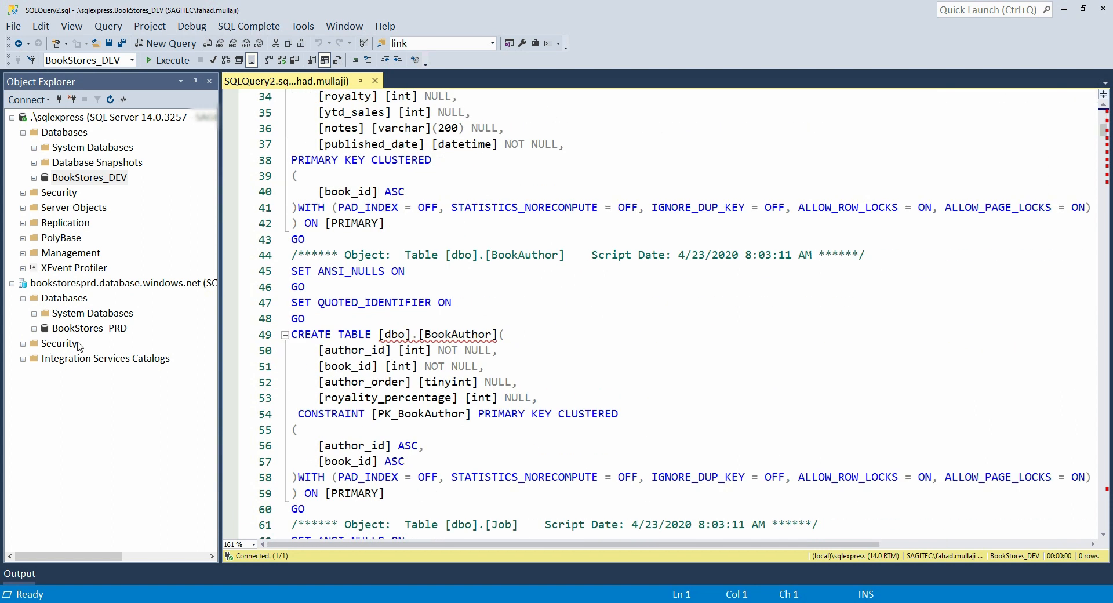
{"action": "scroll", "coordinate": [733, 402], "scroll_direction": "down", "scroll_amount": 17}
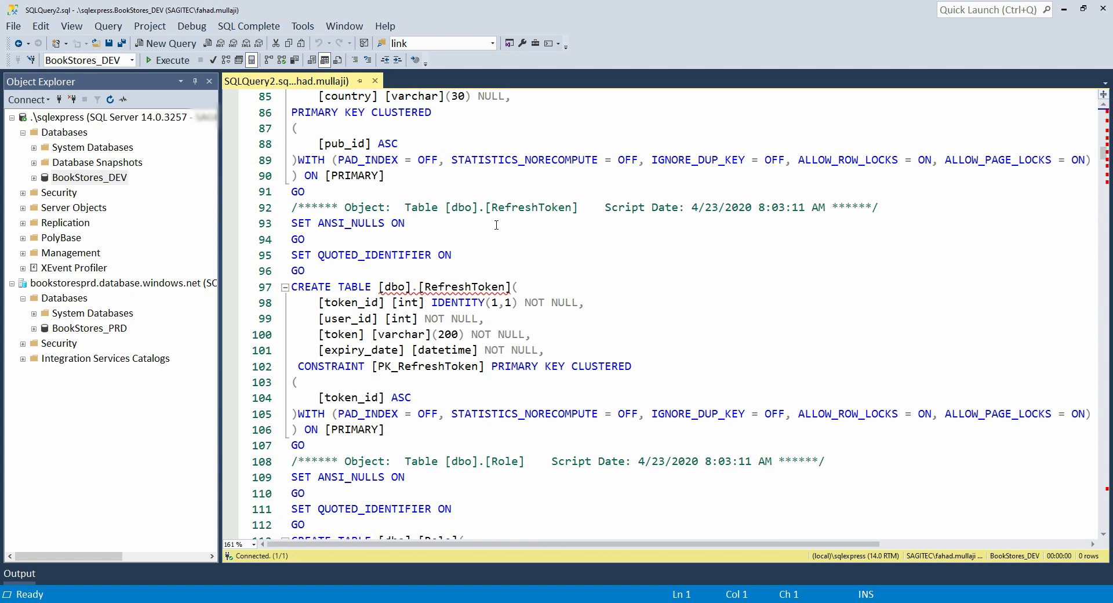
{"action": "scroll", "coordinate": [531, 342], "scroll_direction": "down", "scroll_amount": 20}
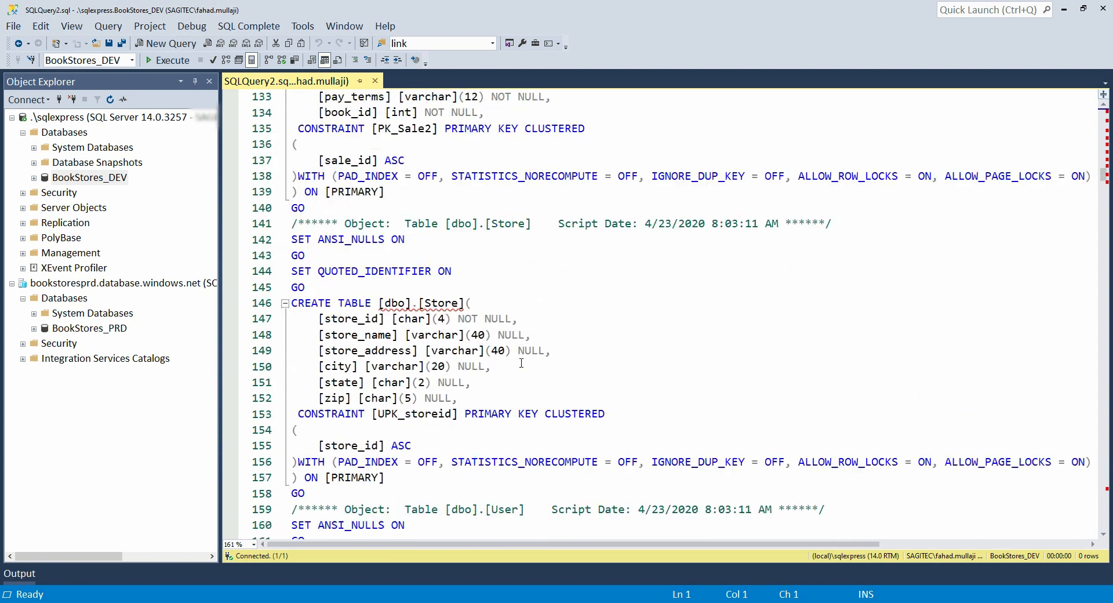
{"action": "scroll", "coordinate": [521, 363], "scroll_direction": "down", "scroll_amount": 10}
{"action": "scroll", "coordinate": [609, 271], "scroll_direction": "down", "scroll_amount": 11}
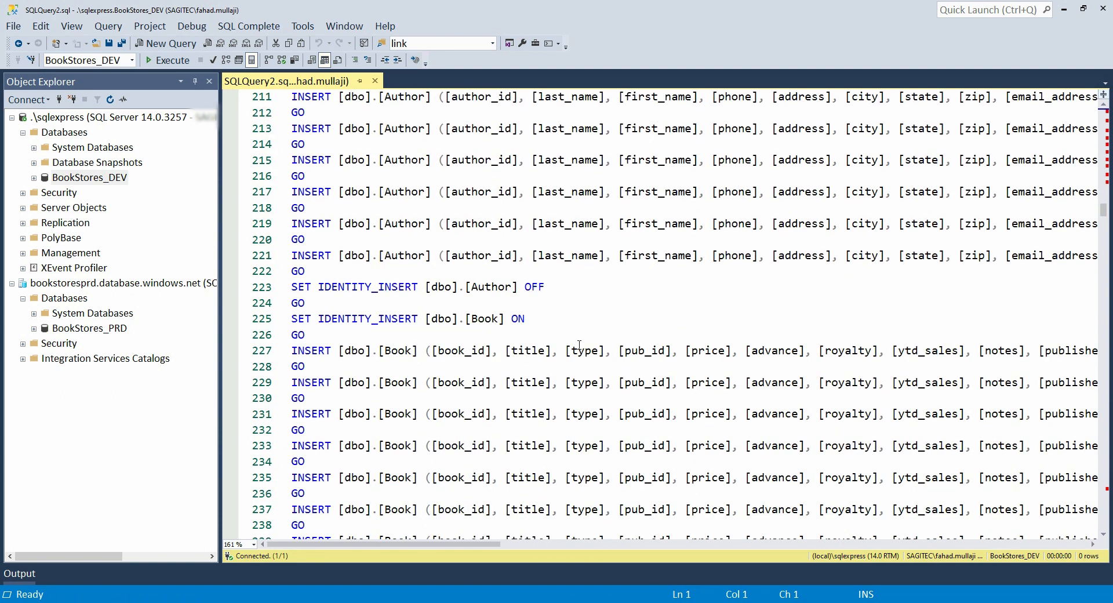
{"action": "scroll", "coordinate": [545, 352], "scroll_direction": "down", "scroll_amount": 5}
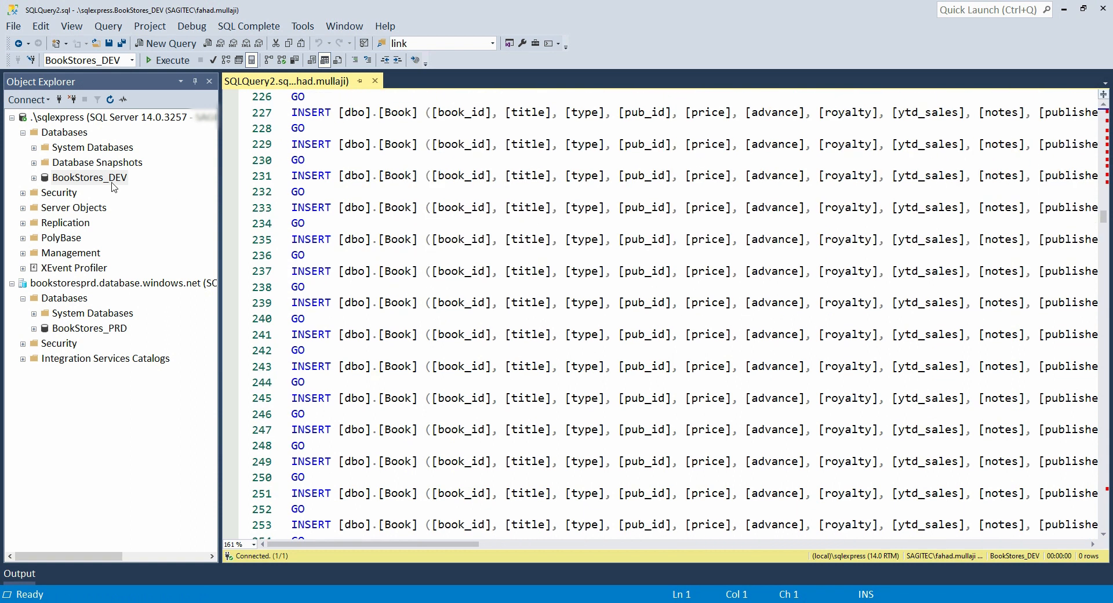
- Copy the entire generated BookStores_DEV script and close its query window
{"action": "left_click", "coordinate": [683, 325]}
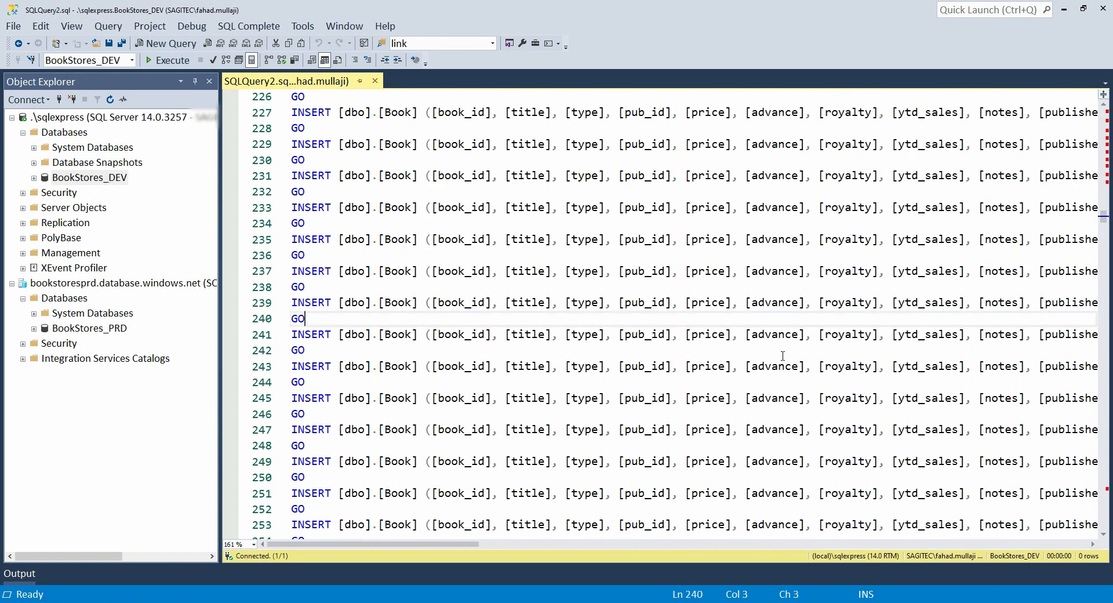
{"action": "key", "text": "ctrl+End"}
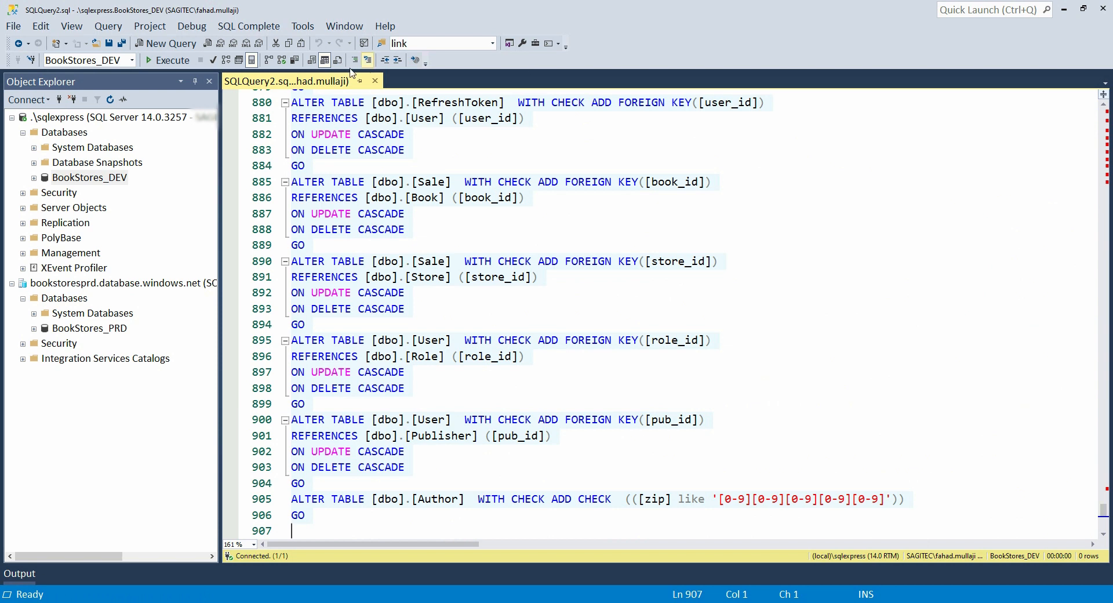
{"action": "left_click", "coordinate": [375, 81]}
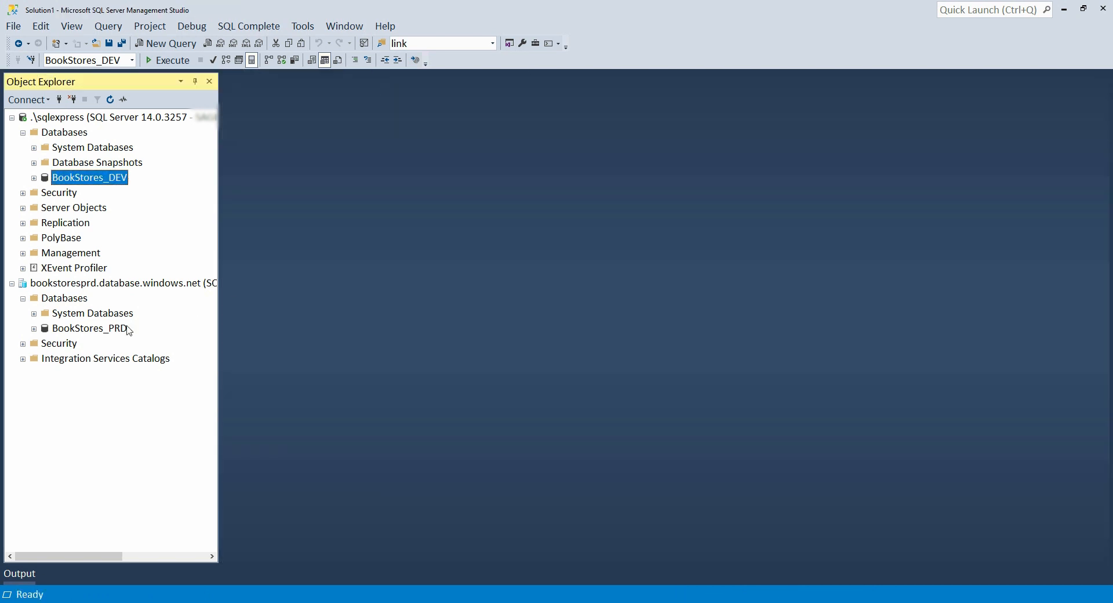
- Open a new query window for the BookStores_PRD database on the Azure server
{"action": "right_click", "coordinate": [104, 330]}
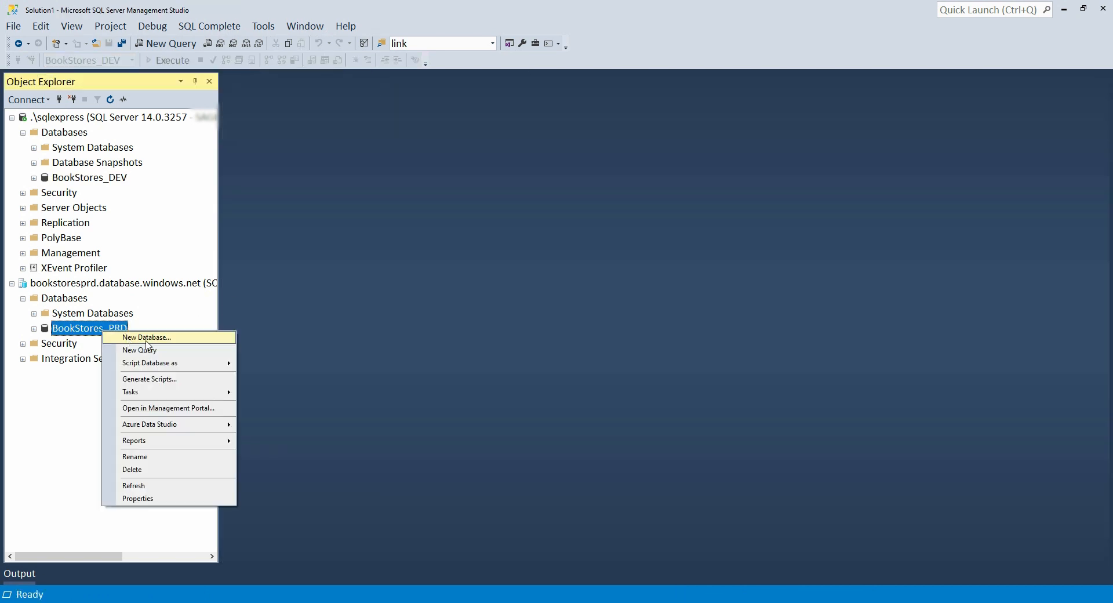
{"action": "left_click", "coordinate": [148, 352]}
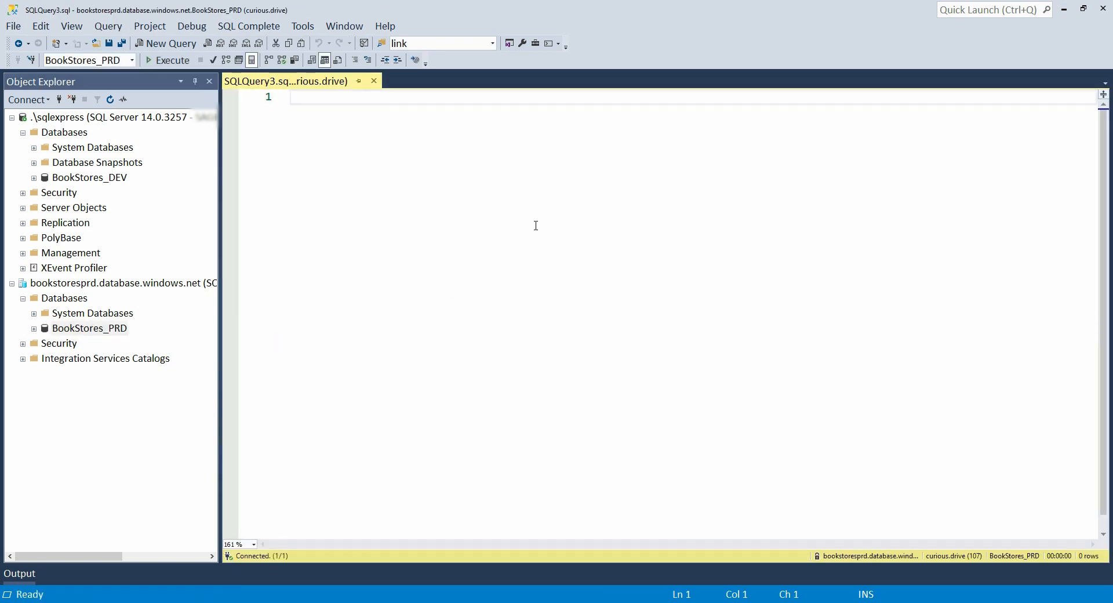
- Paste the copied script into the BookStores_PRD query window, execute it, and review its messages through to the end
{"action": "key", "text": "ctrl+v"}
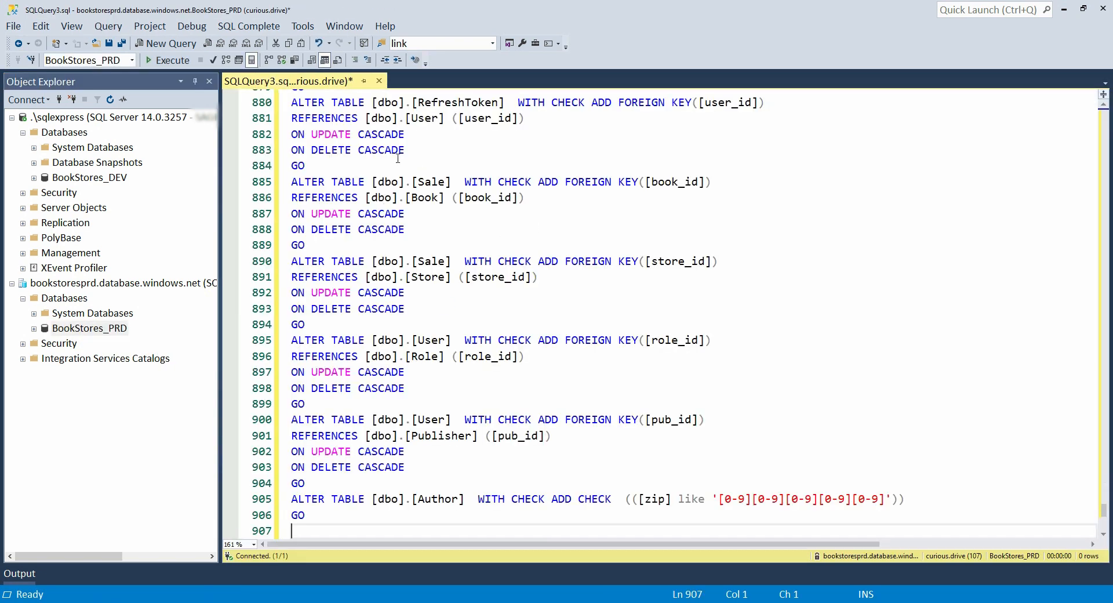
{"action": "left_click", "coordinate": [168, 60]}
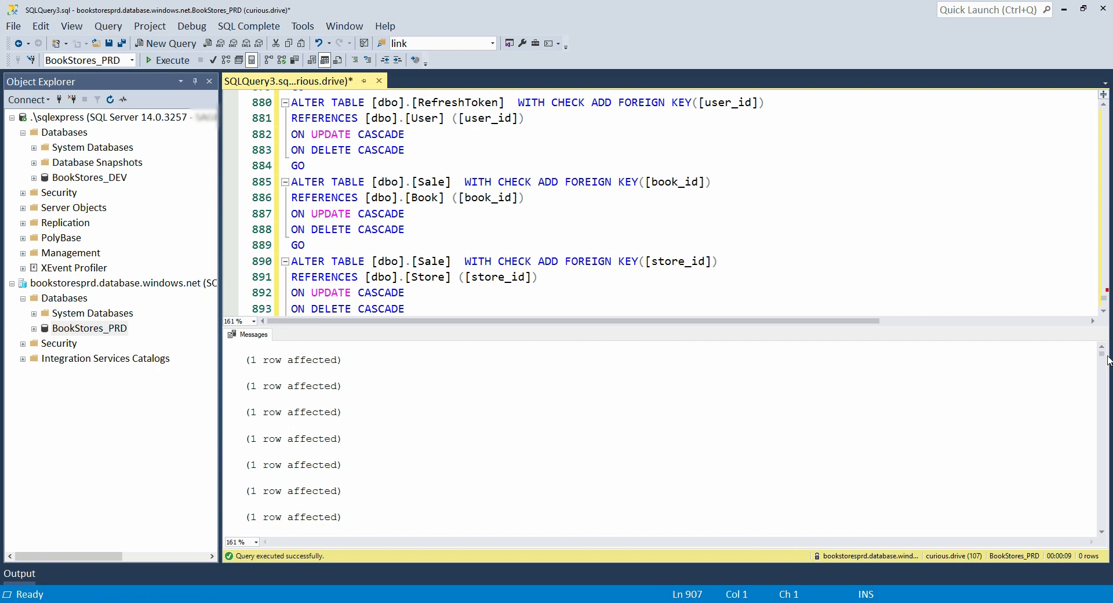
{"action": "left_click_drag", "start_coordinate": [1101, 357], "coordinate": [1110, 528]}
{"action": "left_click", "coordinate": [455, 171]}
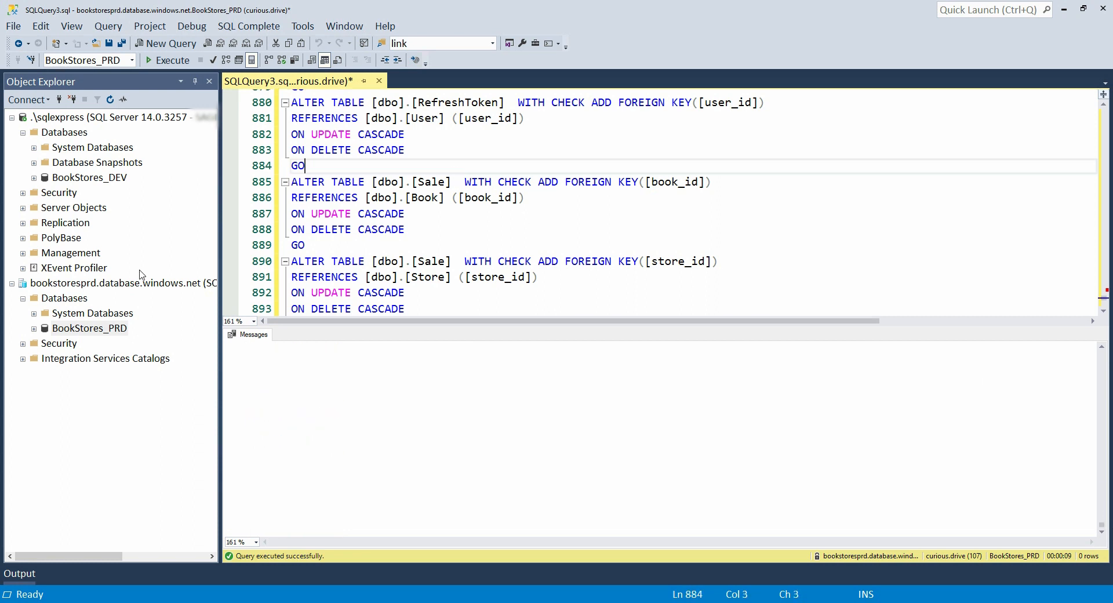
- Expand BookStores_PRD on the Azure server and refresh its Tables folder to view the migrated tables
{"action": "left_click", "coordinate": [34, 328]}
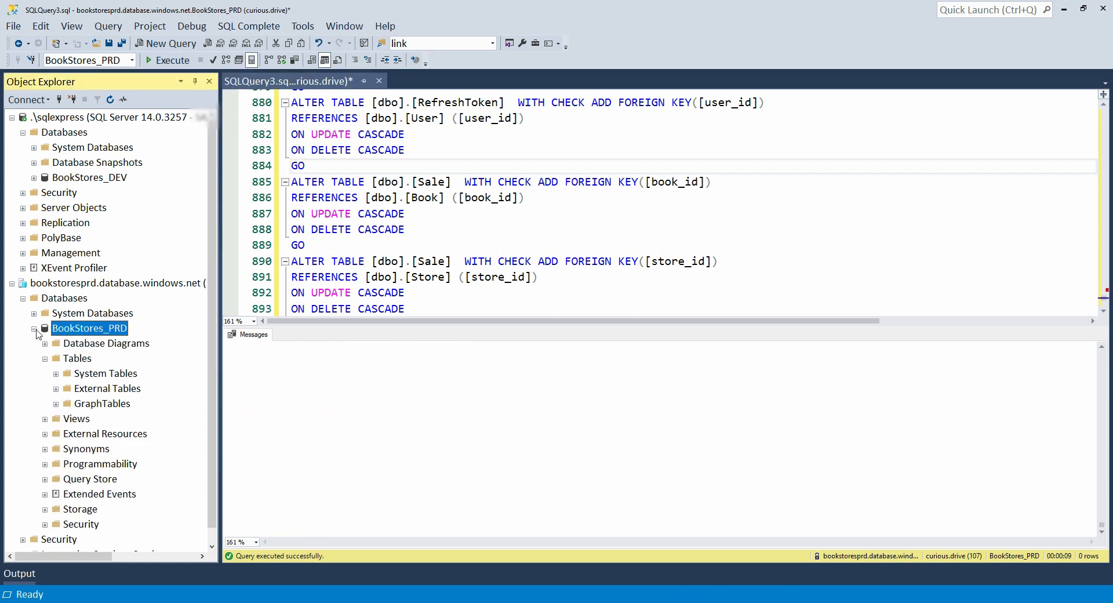
{"action": "right_click", "coordinate": [70, 361]}
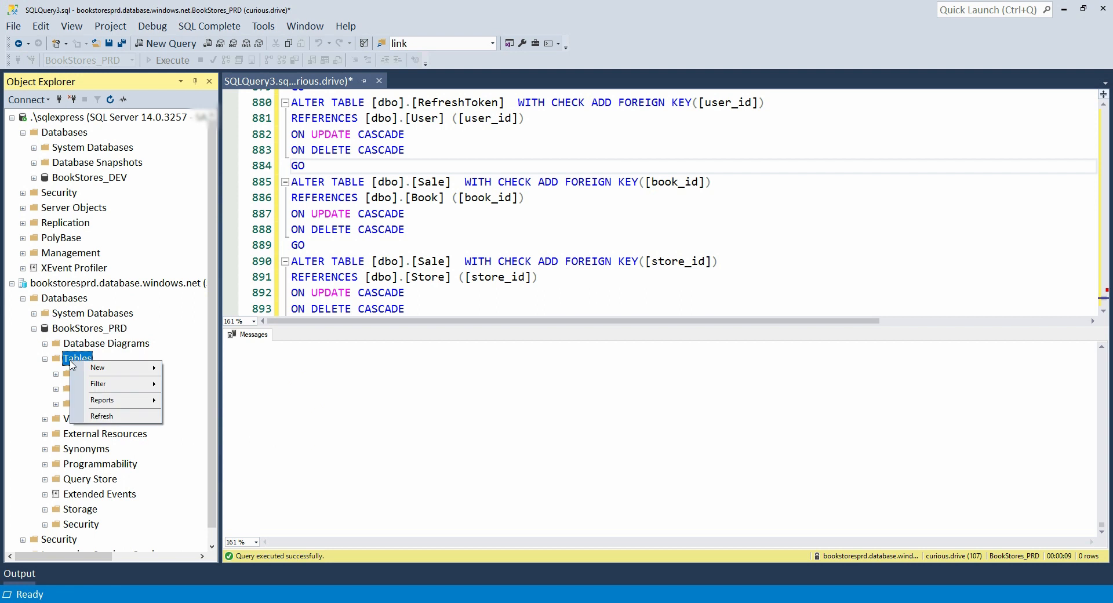
{"action": "left_click", "coordinate": [107, 418]}
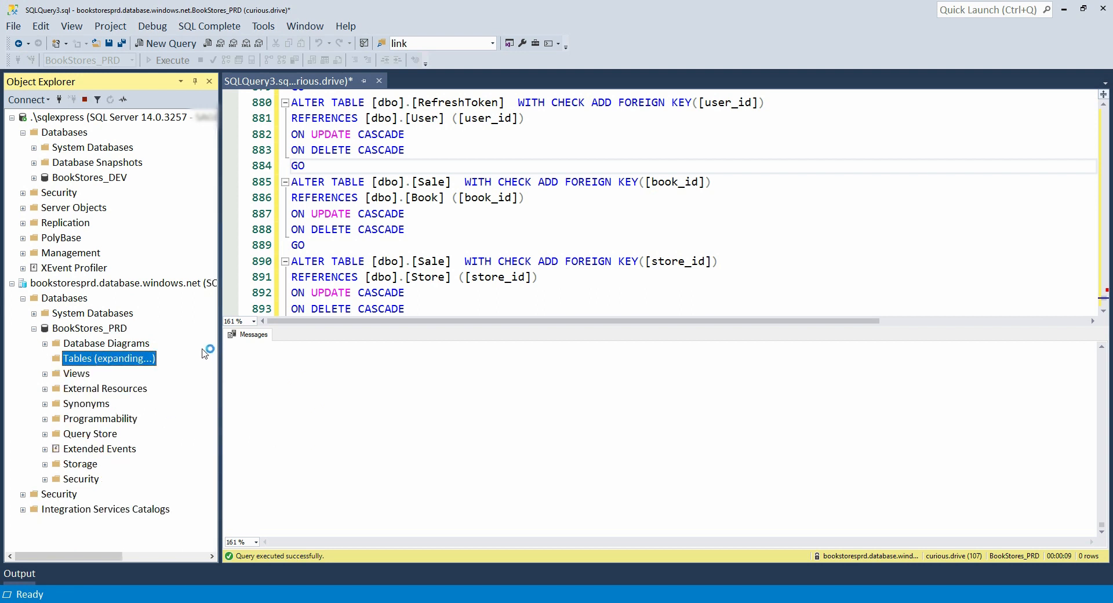
{"action": "left_click_drag", "start_coordinate": [221, 330], "coordinate": [213, 368]}
{"action": "scroll", "coordinate": [208, 378], "scroll_direction": "down", "scroll_amount": 1}
{"action": "scroll", "coordinate": [208, 377], "scroll_direction": "down", "scroll_amount": 1}
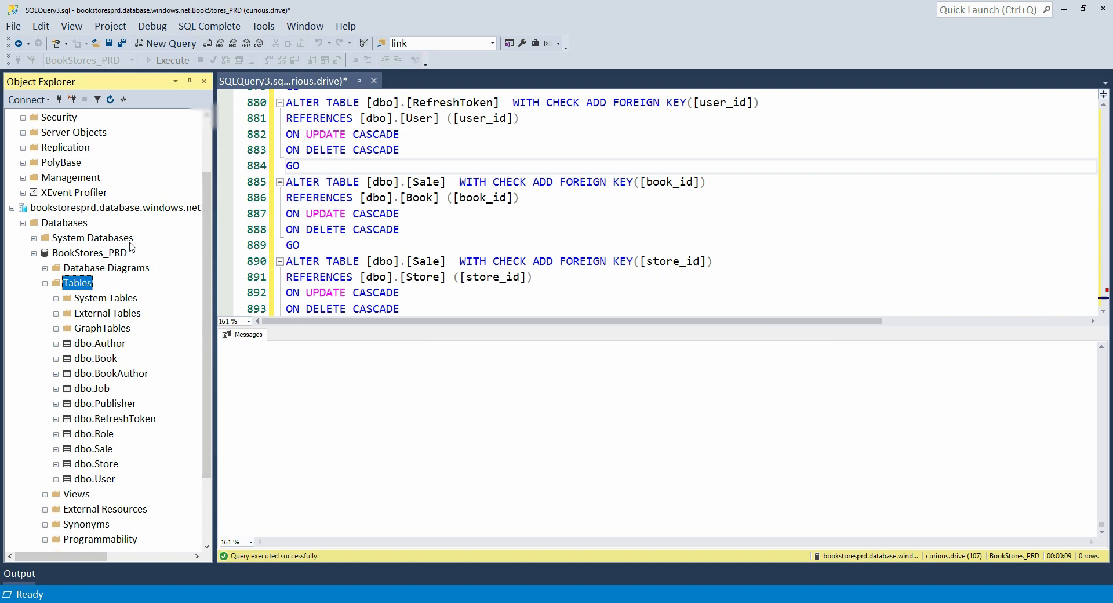
- Query the top 1000 rows of dbo.Author in BookStores_PRD to check the migrated data, and collapse the Tables folder
{"action": "left_click", "coordinate": [113, 345]}
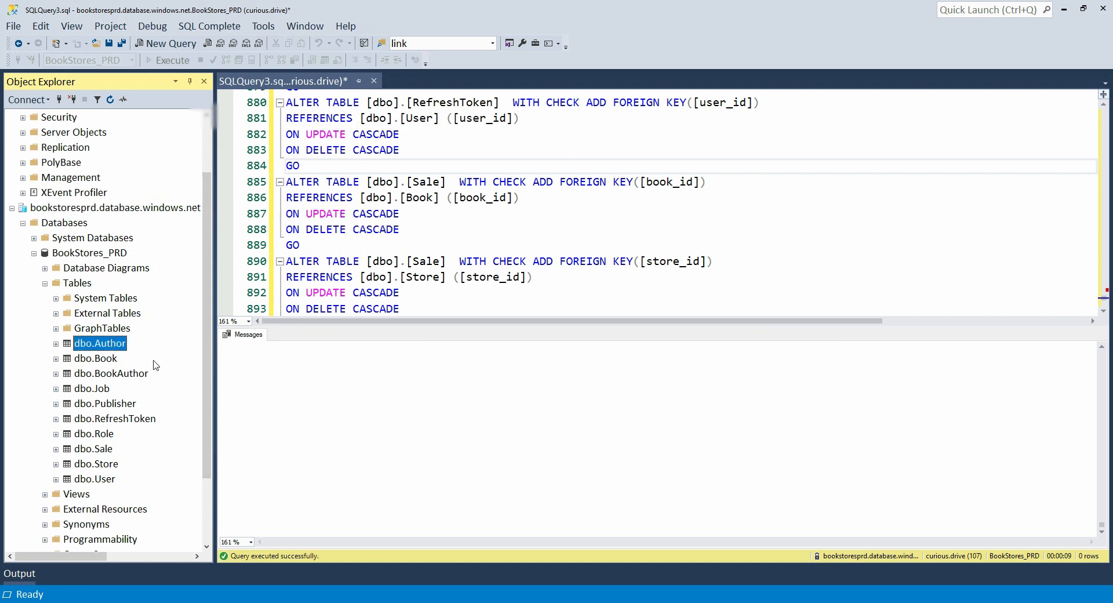
{"action": "right_click", "coordinate": [111, 344]}
{"action": "left_click", "coordinate": [145, 372]}
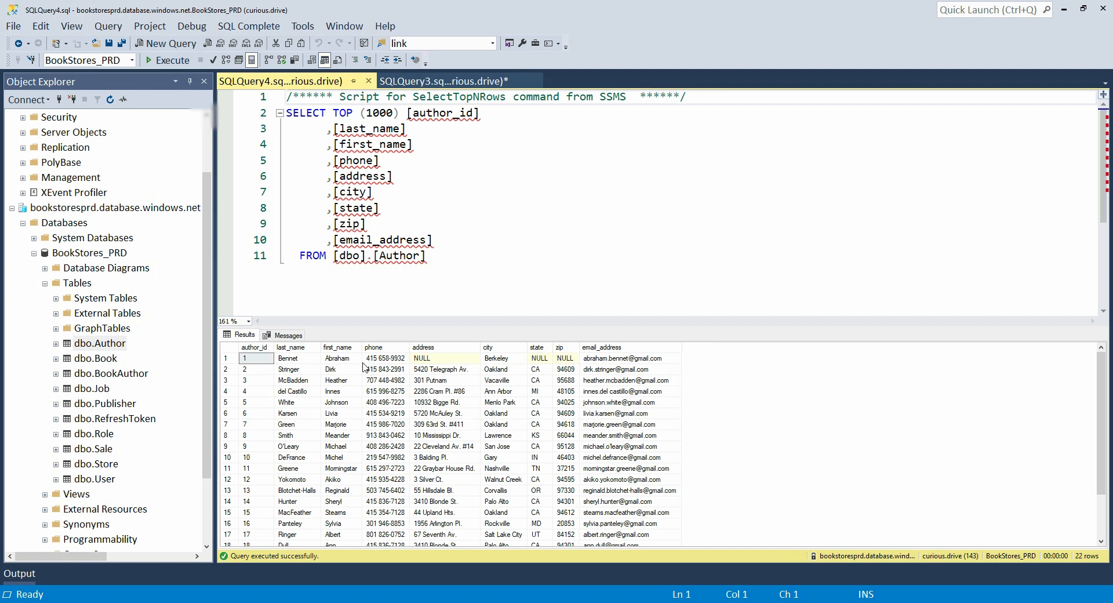
{"action": "left_click", "coordinate": [46, 283]}
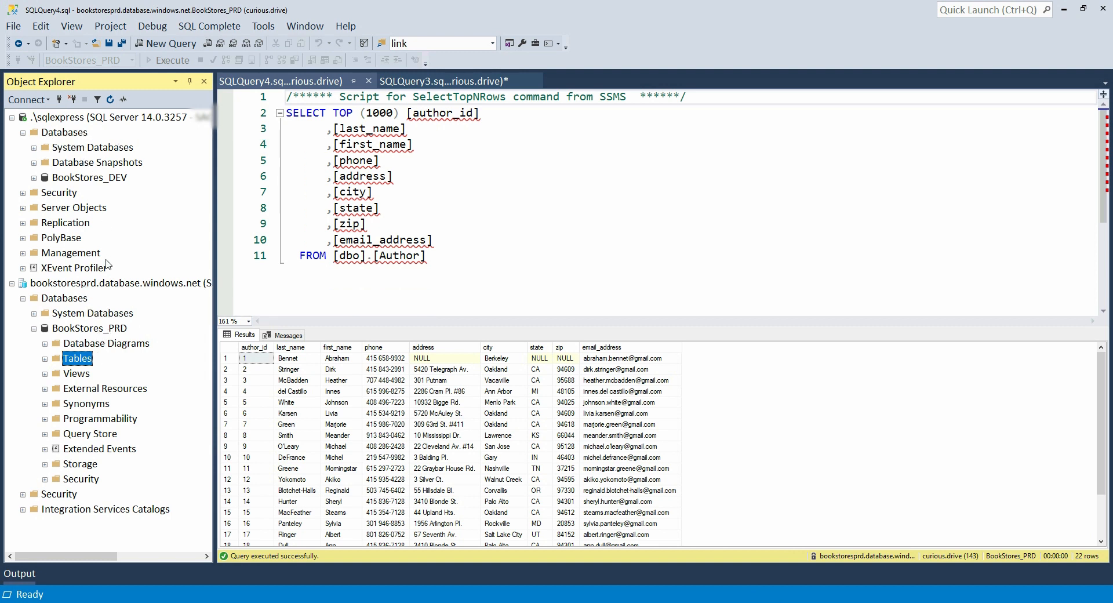
- Start Generate Scripts for the BookStores_PRD database and choose all tables as the specific objects to script
{"action": "right_click", "coordinate": [110, 328]}
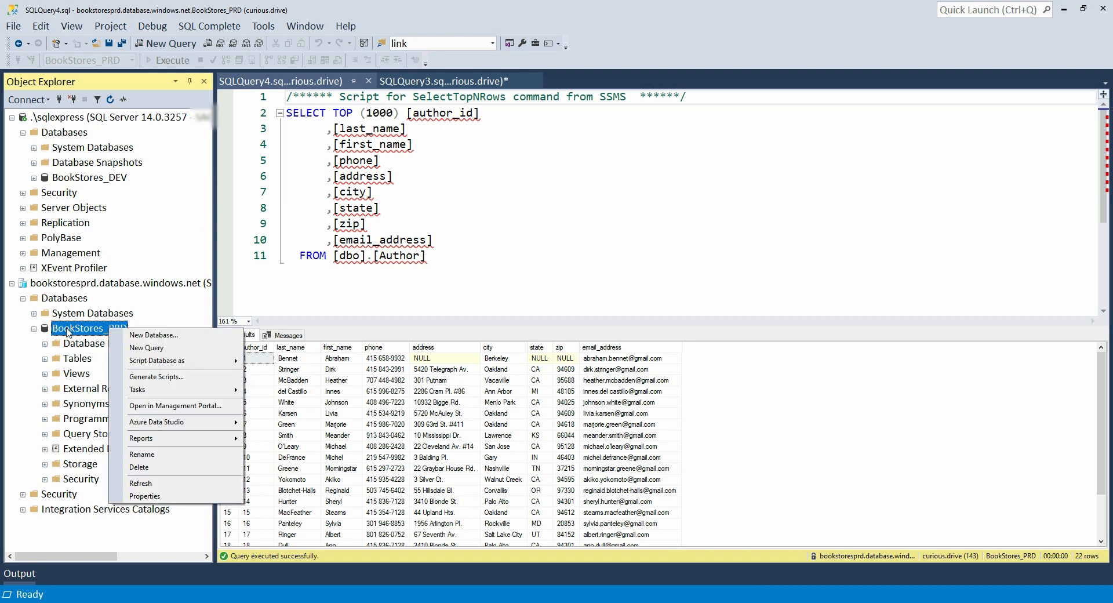
{"action": "left_click", "coordinate": [151, 376]}
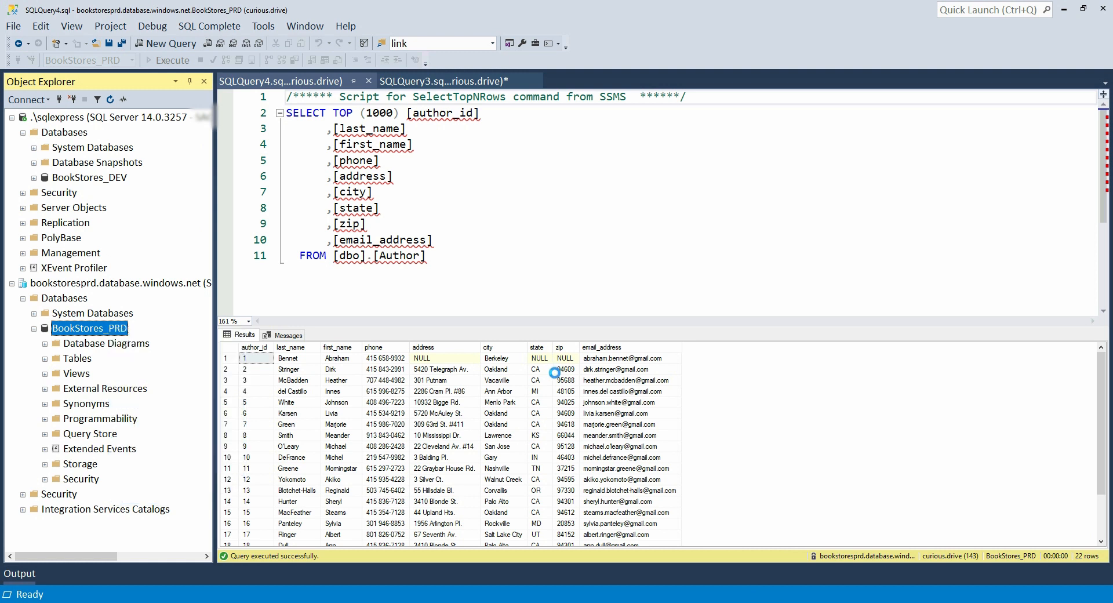
{"action": "left_click", "coordinate": [473, 225]}
{"action": "left_click", "coordinate": [487, 240]}
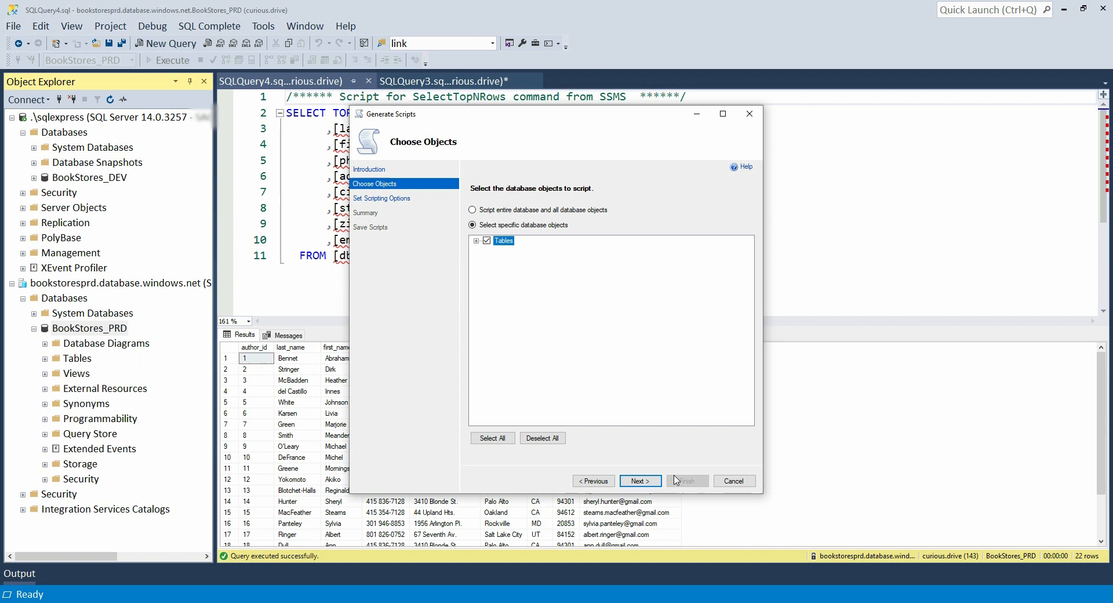
{"action": "left_click", "coordinate": [640, 481]}
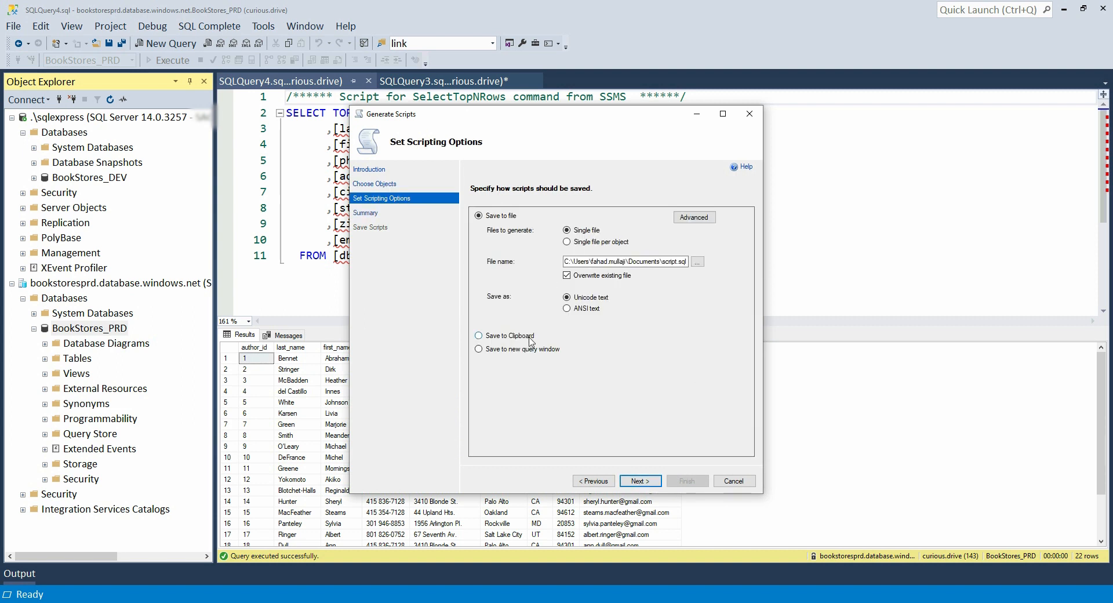
- Set the script output to a new query window and the types of data to script to Data only
{"action": "left_click", "coordinate": [510, 348]}
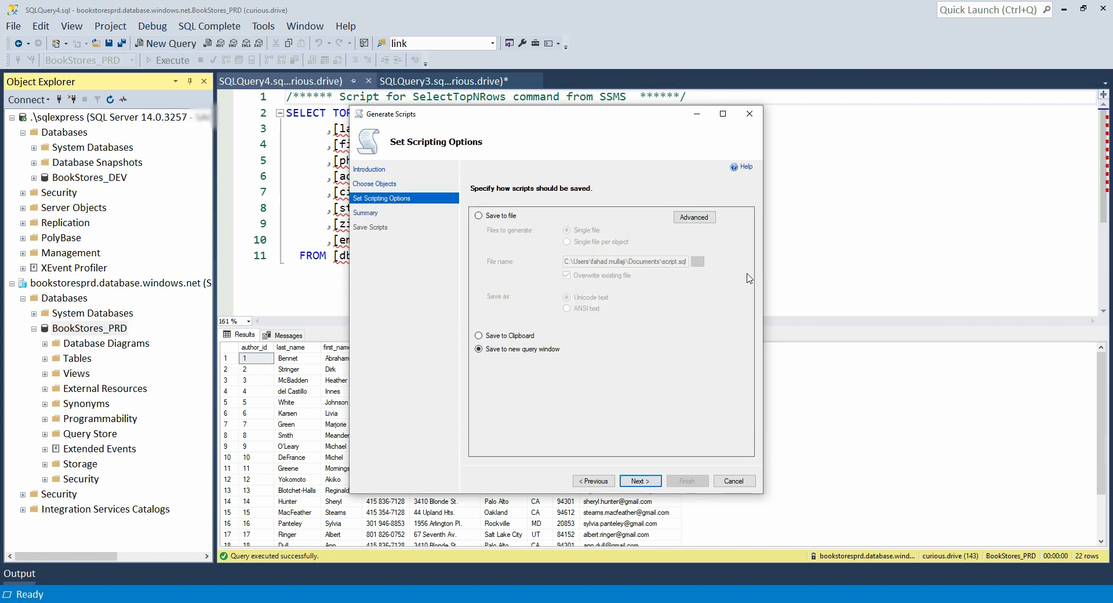
{"action": "left_click", "coordinate": [694, 218]}
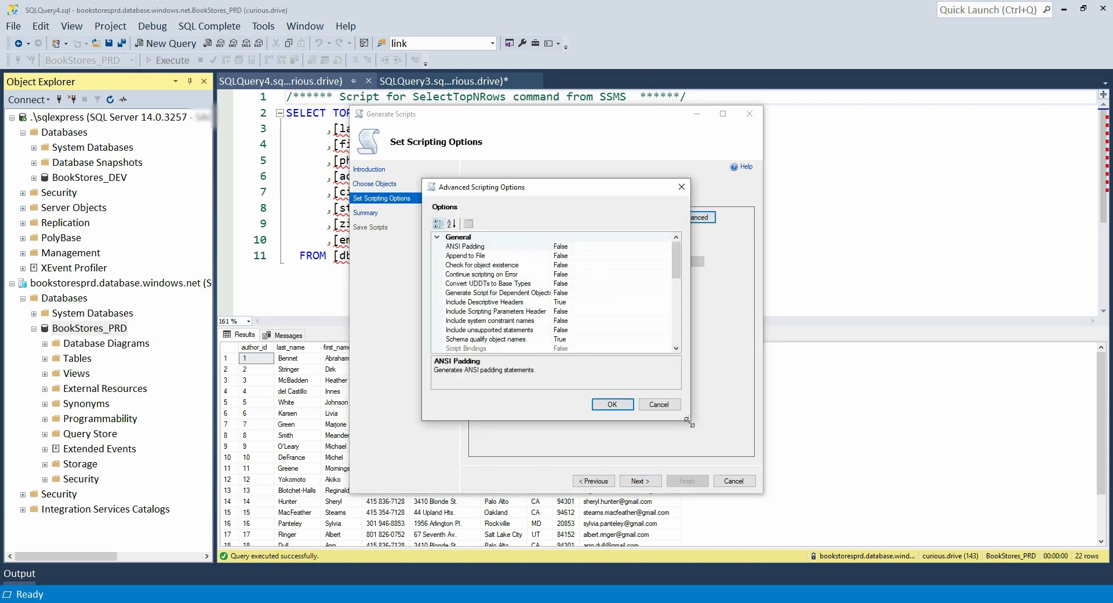
{"action": "left_click_drag", "start_coordinate": [687, 421], "coordinate": [832, 490]}
{"action": "left_click_drag", "start_coordinate": [819, 319], "coordinate": [833, 396]}
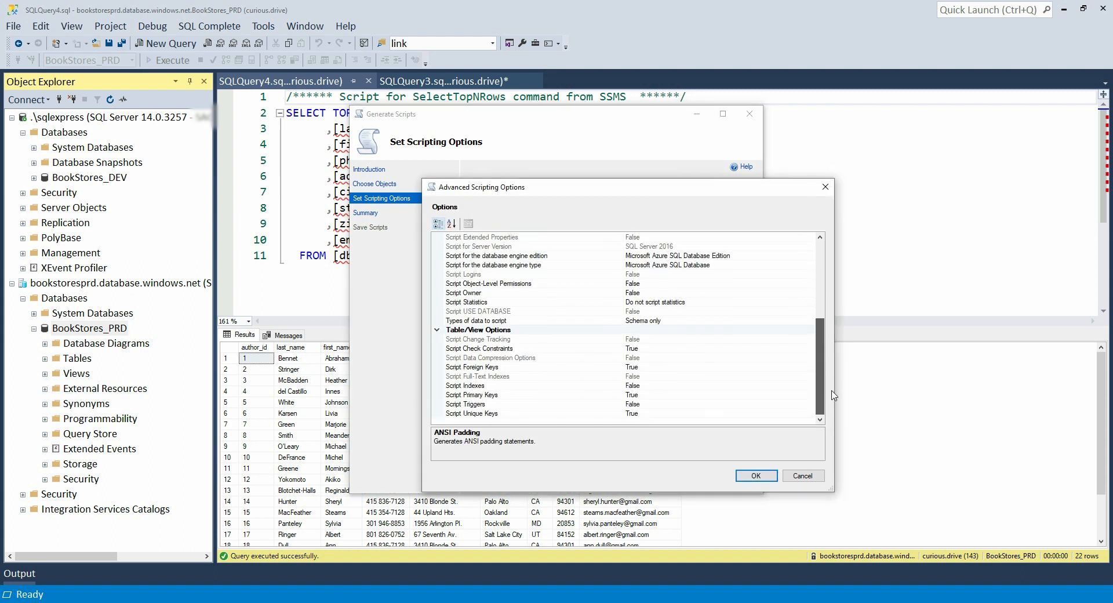
{"action": "left_click", "coordinate": [801, 322]}
{"action": "left_click", "coordinate": [809, 320]}
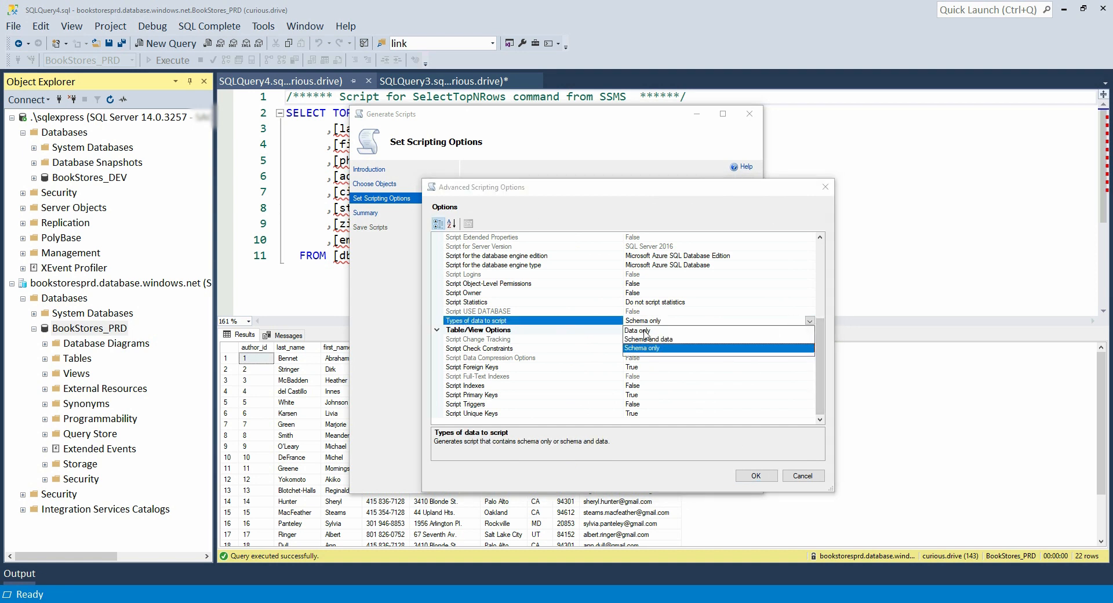
{"action": "left_click", "coordinate": [645, 339]}
{"action": "left_click", "coordinate": [756, 476]}
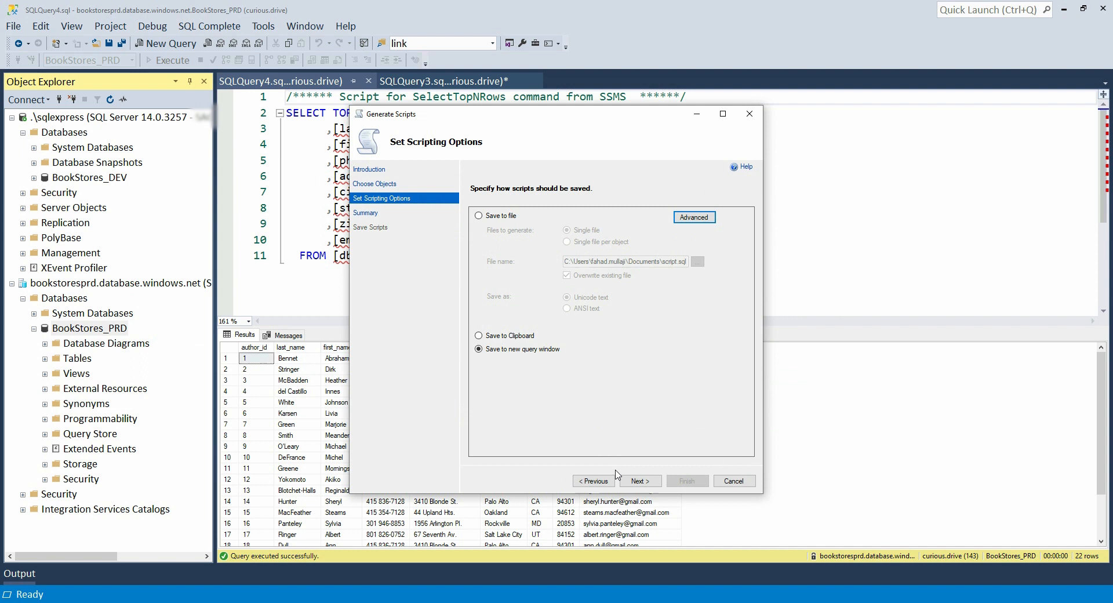
- Accept the scripting summary, generate the BookStores_PRD data script, and close the wizard to view the insert statements
{"action": "left_click", "coordinate": [648, 488]}
{"action": "left_click", "coordinate": [642, 486]}
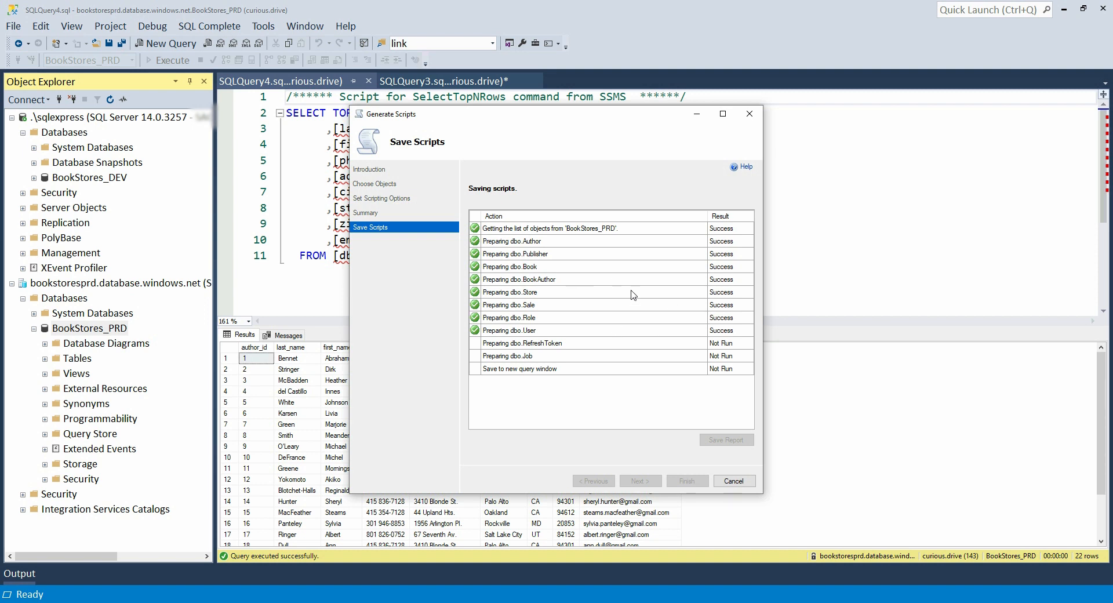
{"action": "left_click", "coordinate": [754, 114]}
{"action": "mouse_move", "coordinate": [687, 349]}
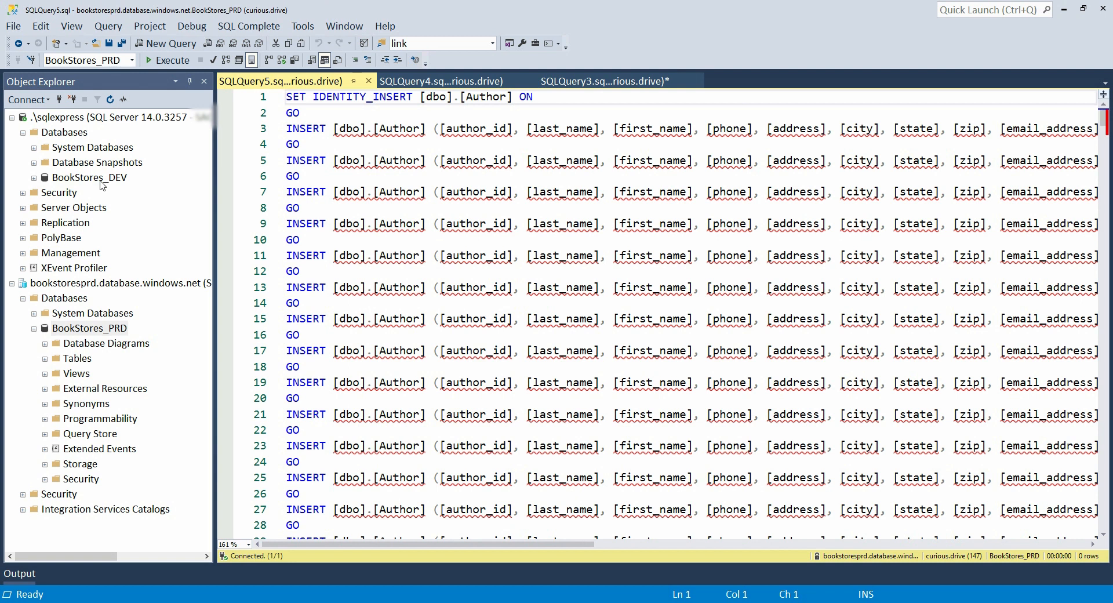
{"action": "left_click", "coordinate": [671, 317]}
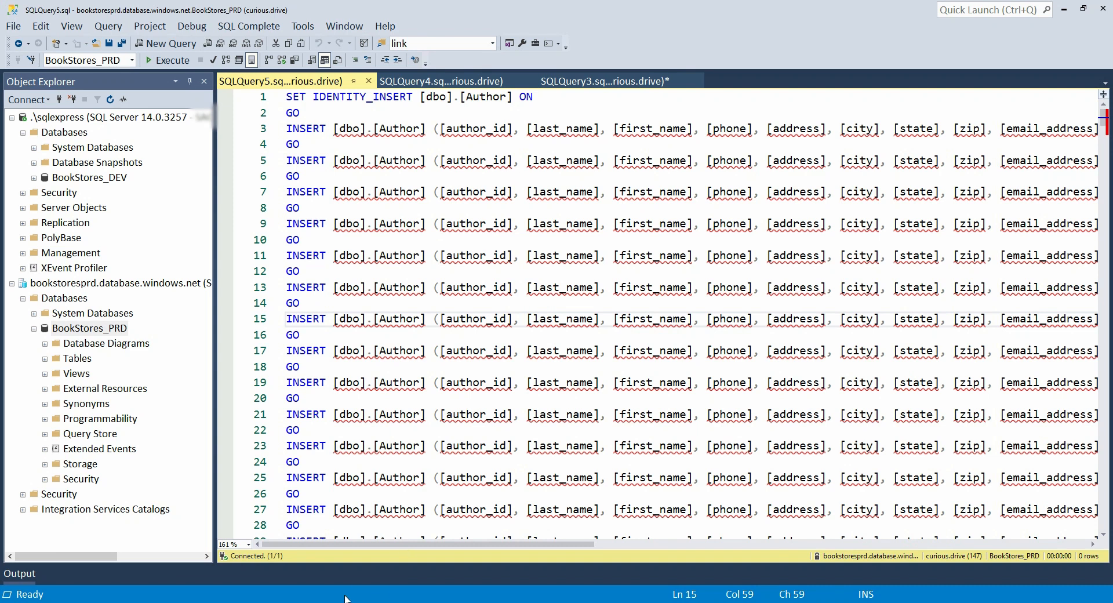
- Switch to the Getting Started presentation in Firefox to review the list of migration topics
{"action": "mouse_move", "coordinate": [325, 601]}
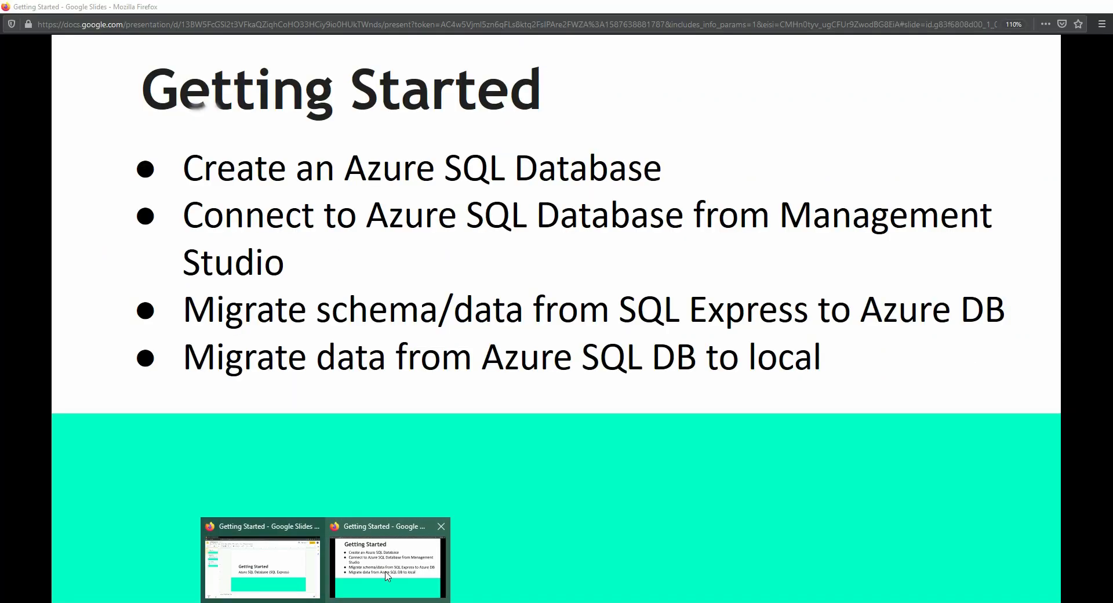
{"action": "left_click", "coordinate": [387, 576]}
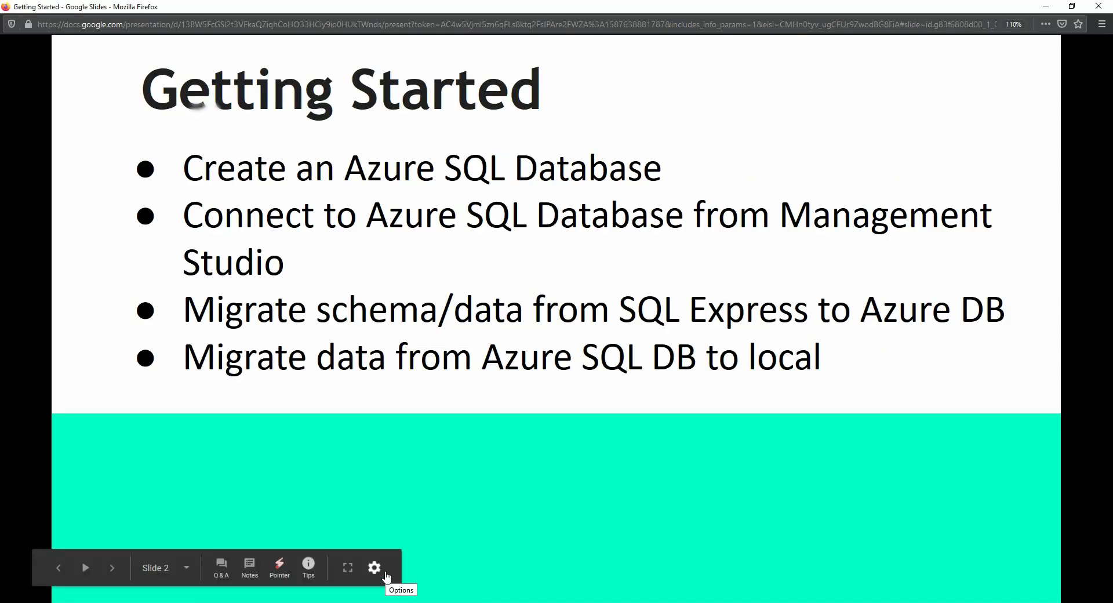